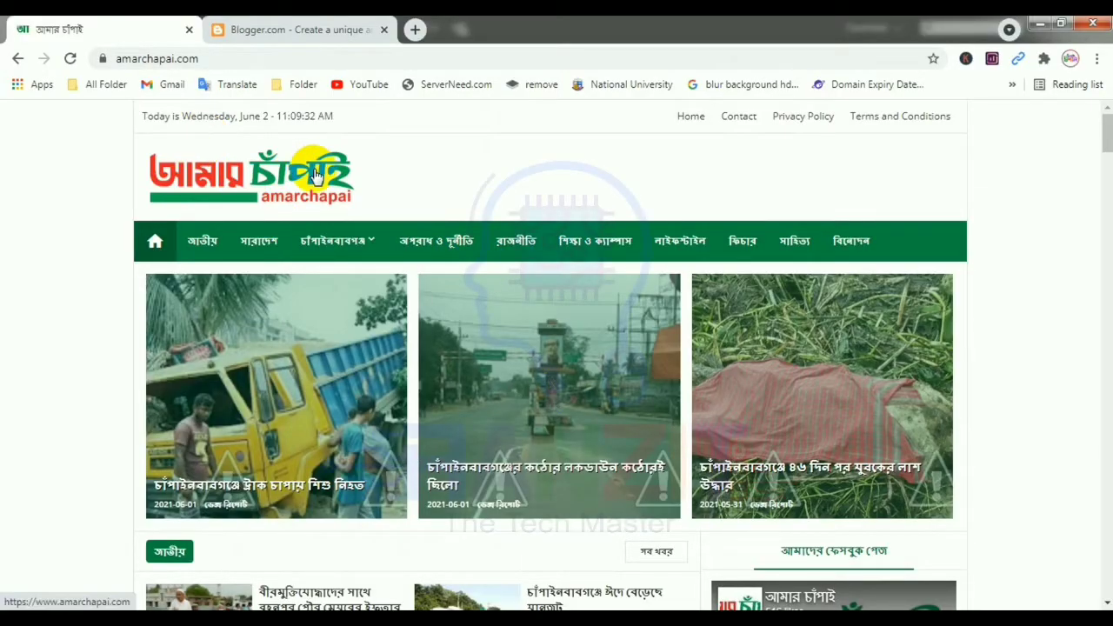
- Examine the amarchapai.com homepage, from the featured stories through the category sections and sidebar widgets down to the footer
{"action": "scroll", "coordinate": [1001, 270], "scroll_direction": "down", "scroll_amount": 3}
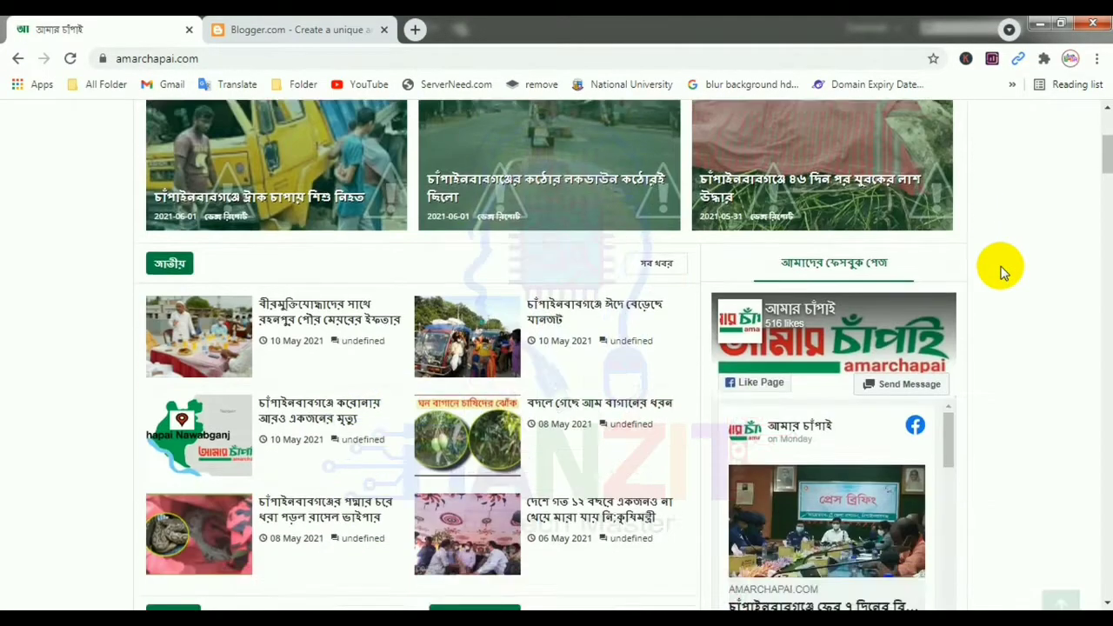
{"action": "scroll", "coordinate": [1001, 272], "scroll_direction": "down", "scroll_amount": 3}
{"action": "scroll", "coordinate": [1001, 272], "scroll_direction": "down", "scroll_amount": 5}
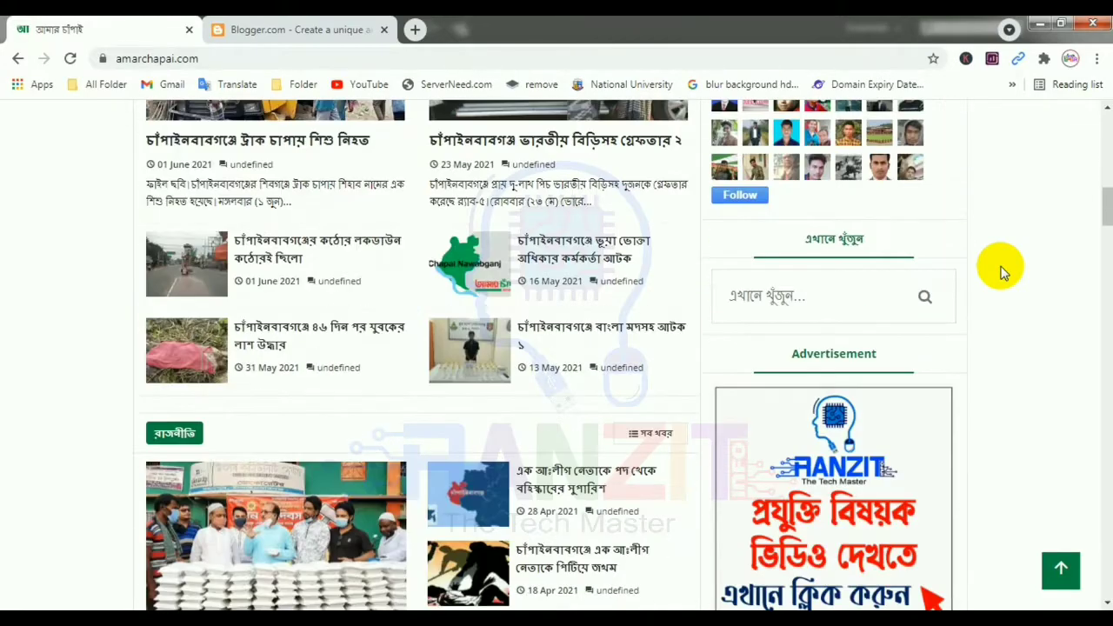
{"action": "scroll", "coordinate": [1000, 271], "scroll_direction": "down", "scroll_amount": 8}
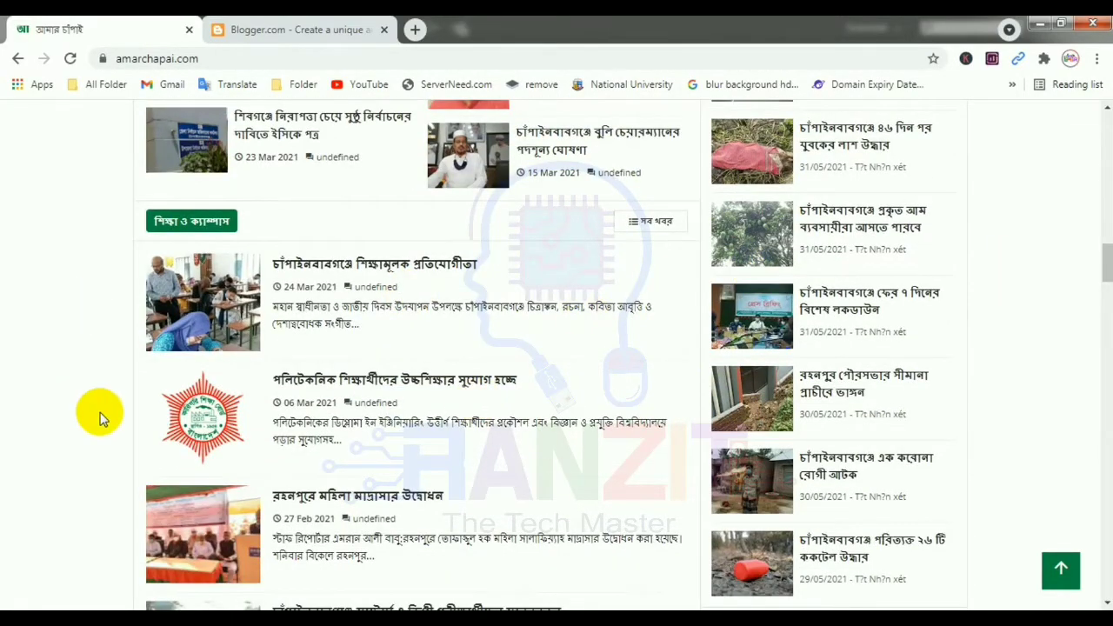
{"action": "scroll", "coordinate": [121, 409], "scroll_direction": "up", "scroll_amount": 3}
{"action": "scroll", "coordinate": [126, 411], "scroll_direction": "down", "scroll_amount": 5}
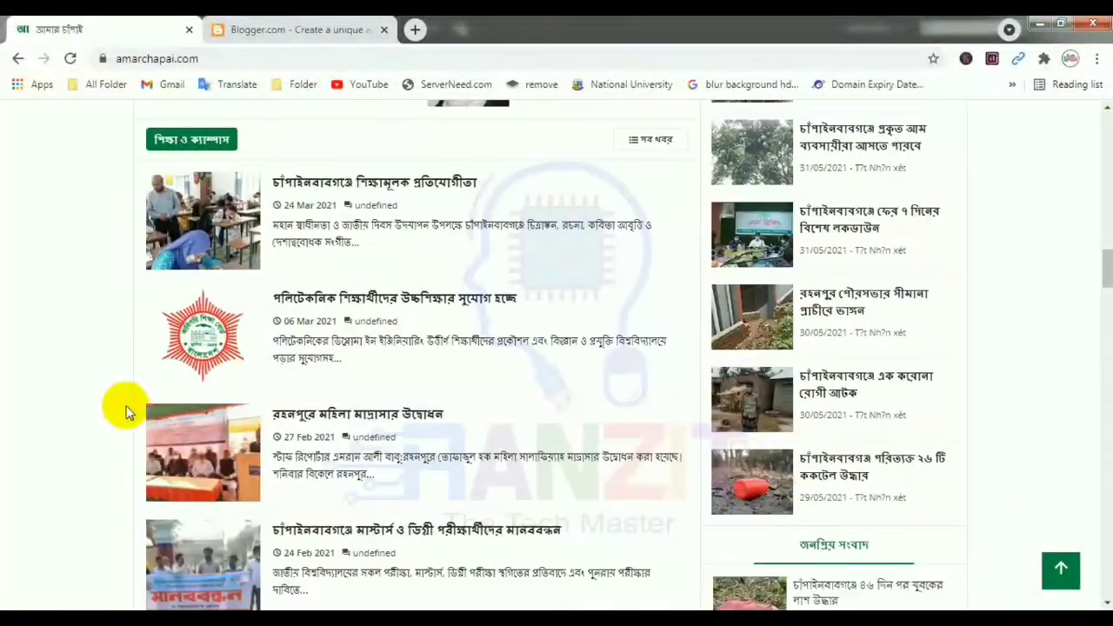
{"action": "scroll", "coordinate": [126, 411], "scroll_direction": "down", "scroll_amount": 12}
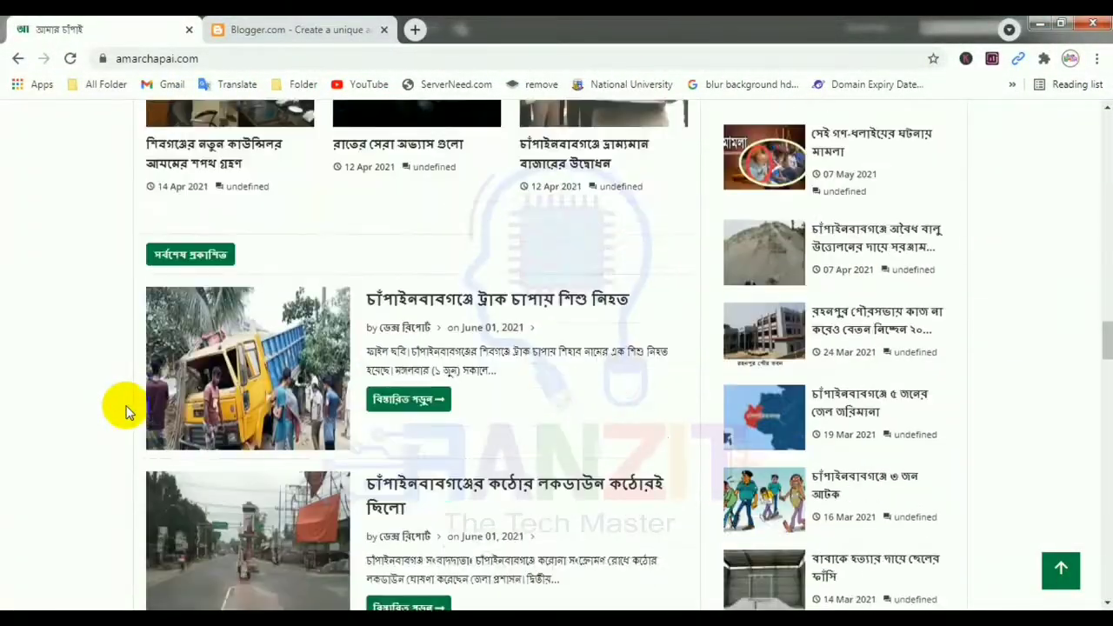
{"action": "scroll", "coordinate": [126, 411], "scroll_direction": "down", "scroll_amount": 15}
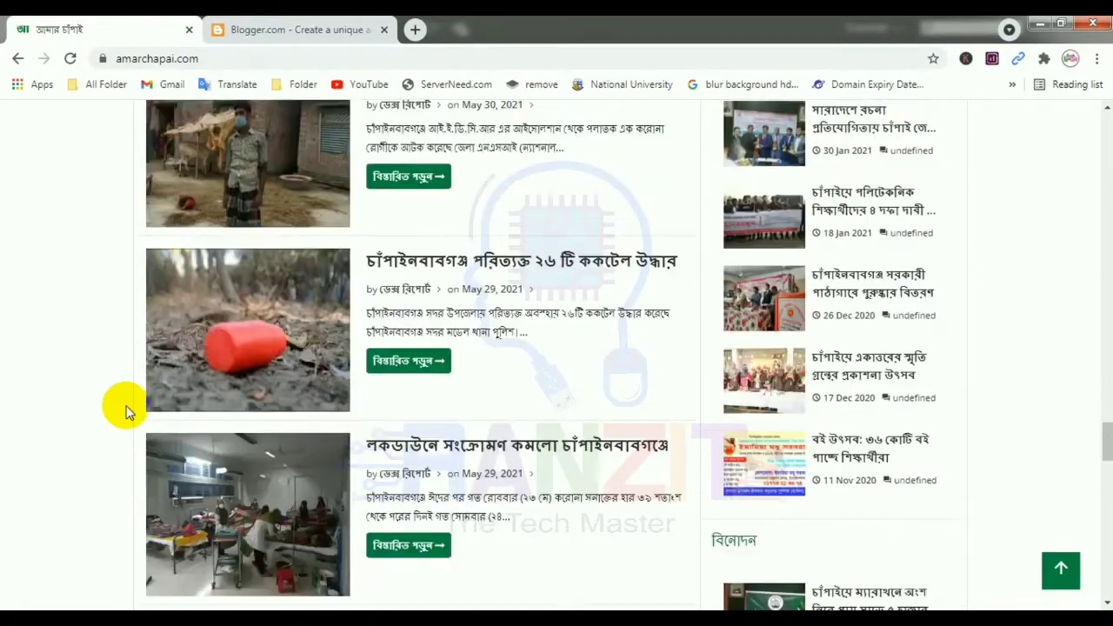
{"action": "scroll", "coordinate": [126, 411], "scroll_direction": "down", "scroll_amount": 8}
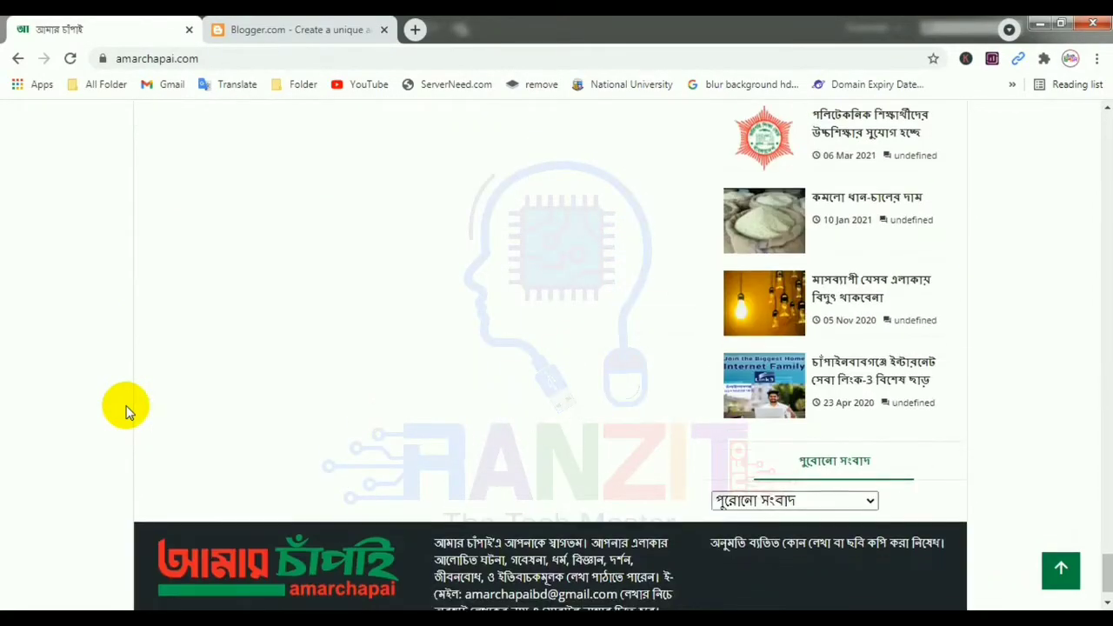
{"action": "scroll", "coordinate": [696, 528], "scroll_direction": "up", "scroll_amount": 10}
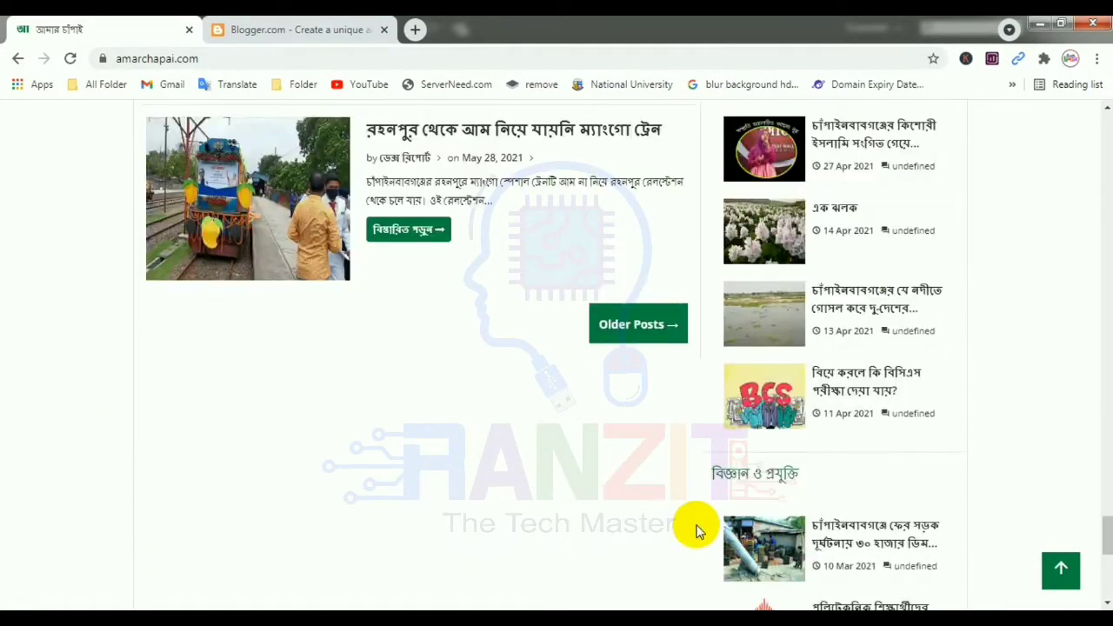
{"action": "scroll", "coordinate": [511, 487], "scroll_direction": "up", "scroll_amount": 10}
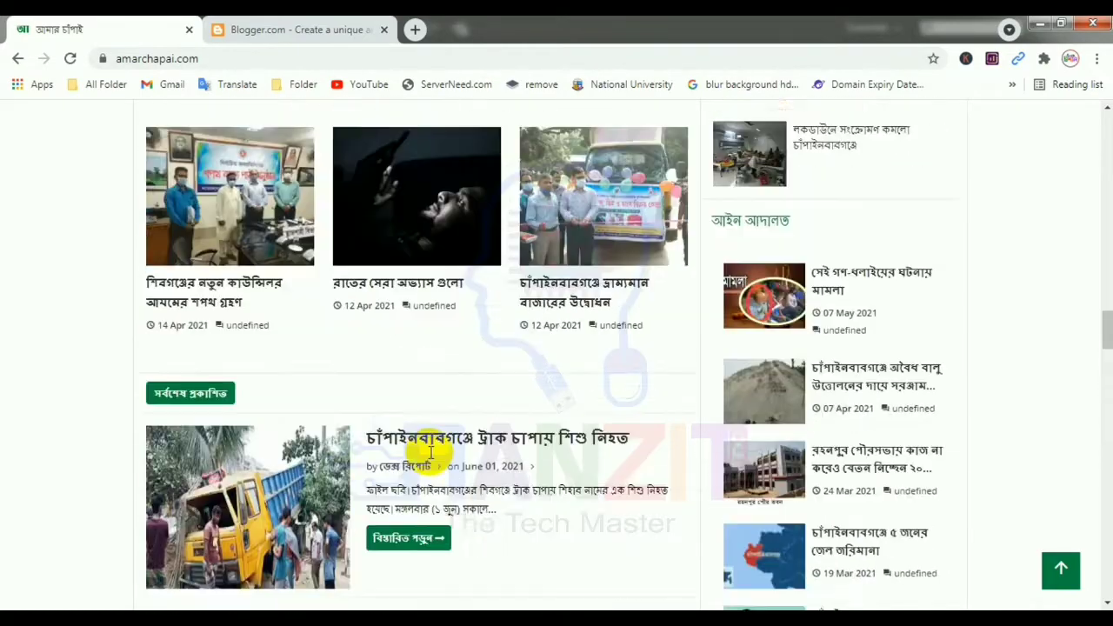
{"action": "scroll", "coordinate": [698, 393], "scroll_direction": "up", "scroll_amount": 8}
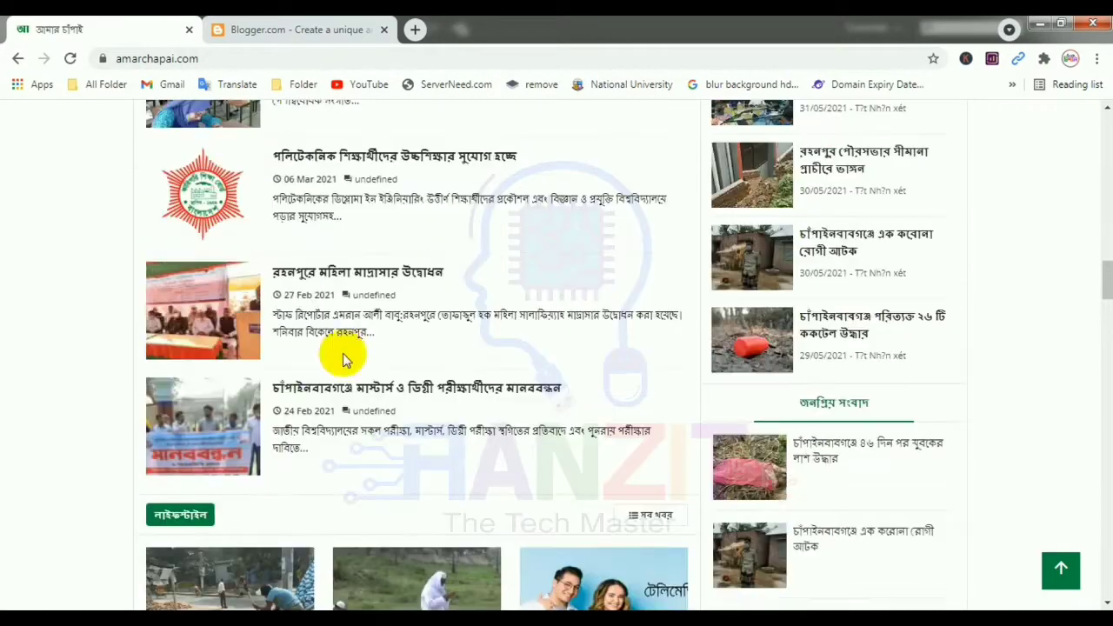
{"action": "scroll", "coordinate": [524, 409], "scroll_direction": "up", "scroll_amount": 5}
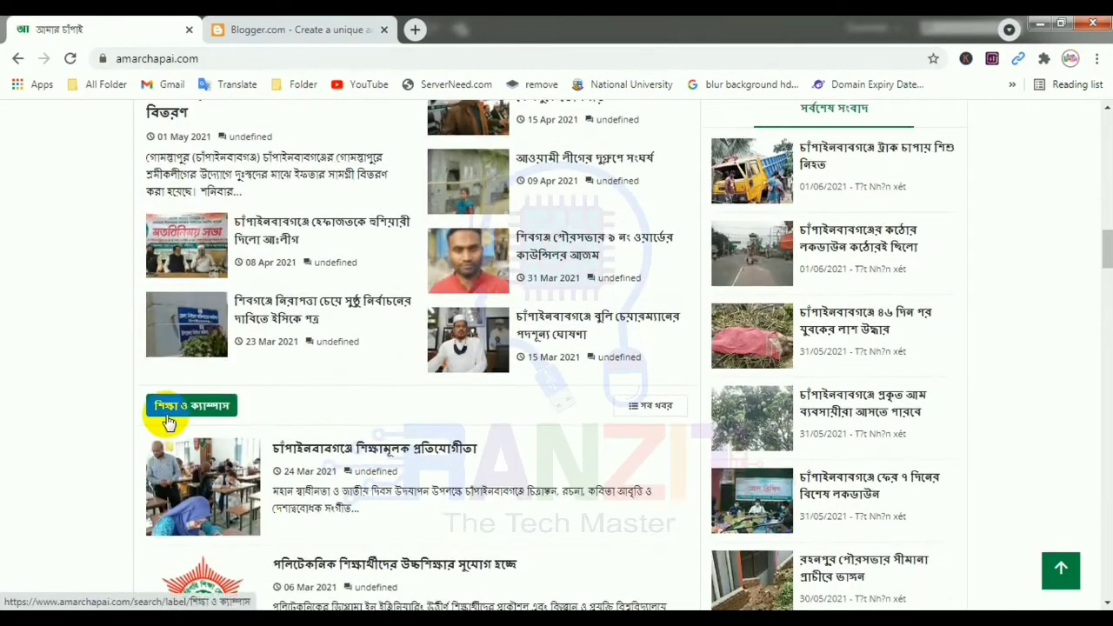
{"action": "scroll", "coordinate": [370, 408], "scroll_direction": "up", "scroll_amount": 6}
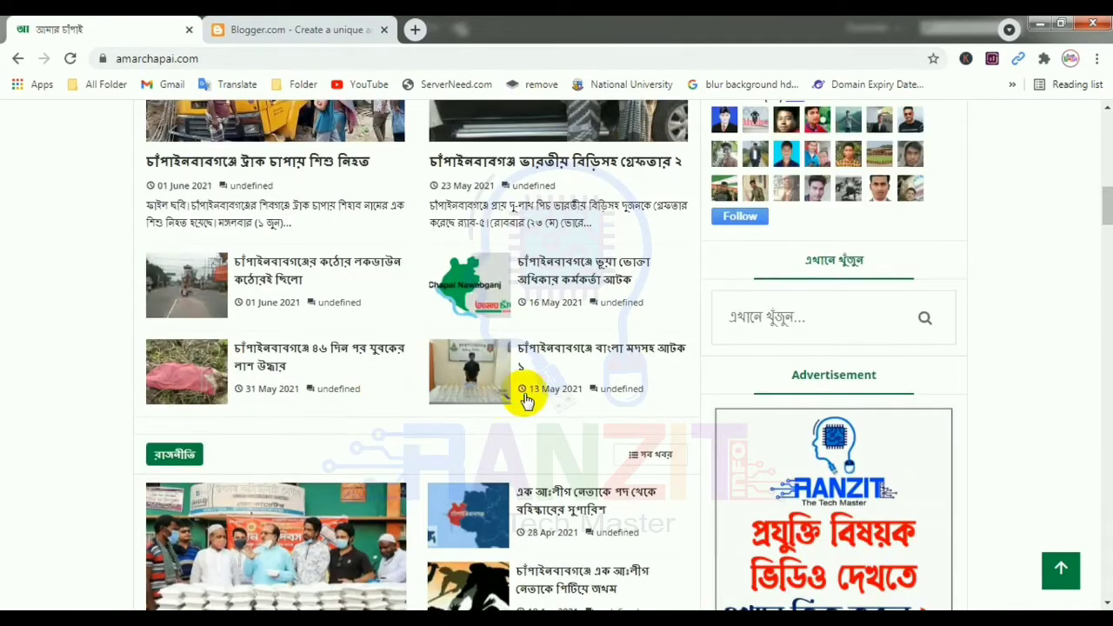
{"action": "scroll", "coordinate": [524, 396], "scroll_direction": "up", "scroll_amount": 5}
{"action": "scroll", "coordinate": [526, 398], "scroll_direction": "up", "scroll_amount": 5}
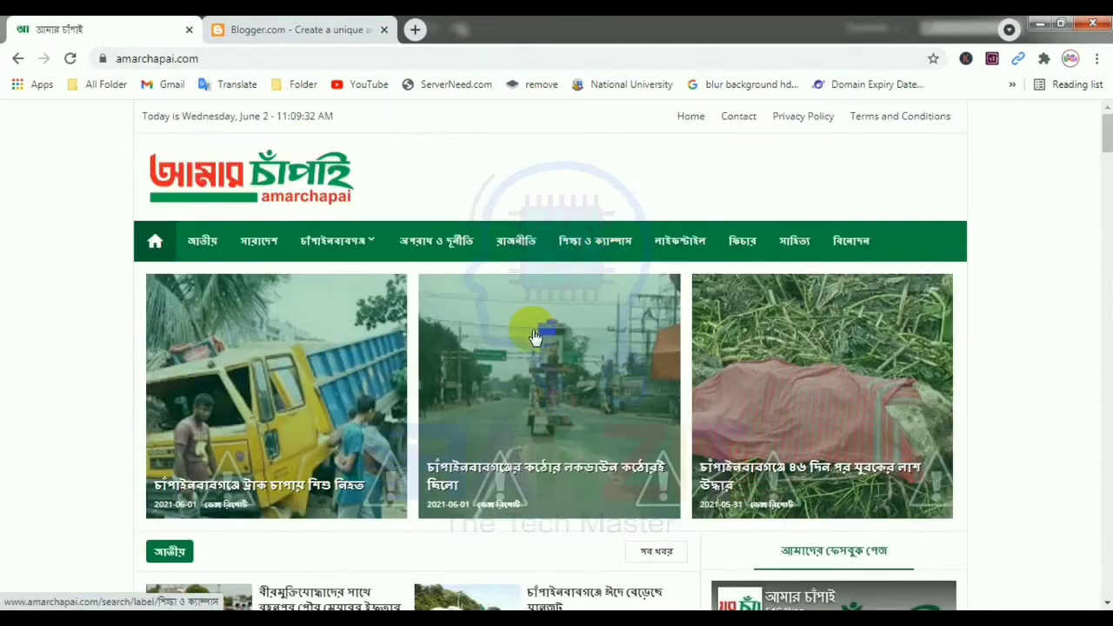
- Open the article "বীরমুক্তিযোদ্ধাদের সাথে রহনপুর পৌর মেয়রের ইফতার" and examine its headline, share options, related news, comments area and sidebar
{"action": "scroll", "coordinate": [382, 407], "scroll_direction": "down", "scroll_amount": 2}
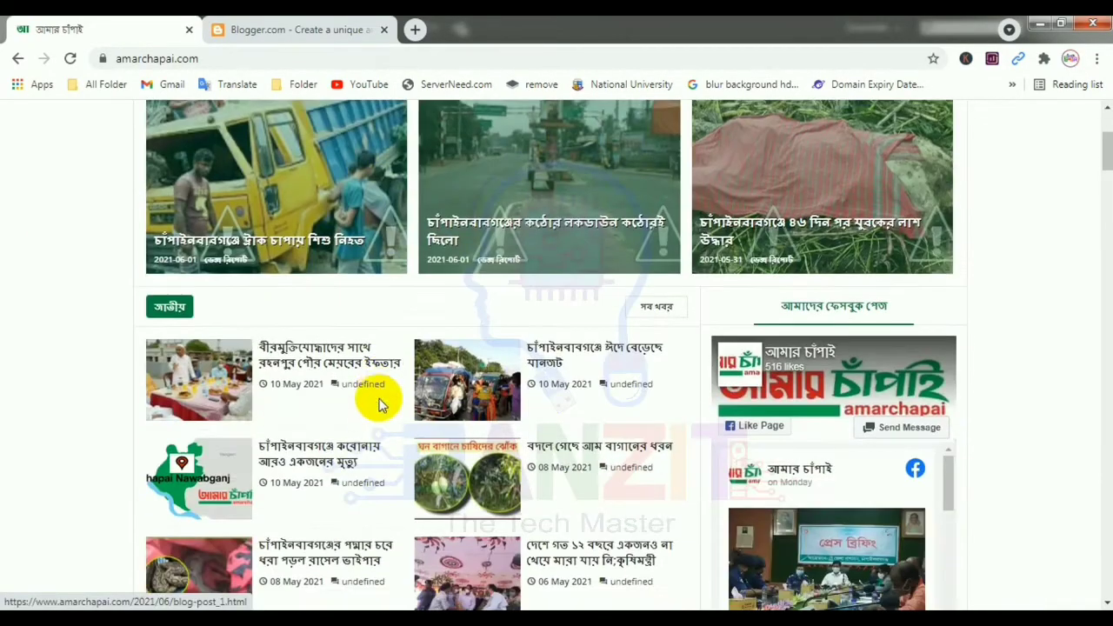
{"action": "left_click", "coordinate": [329, 356]}
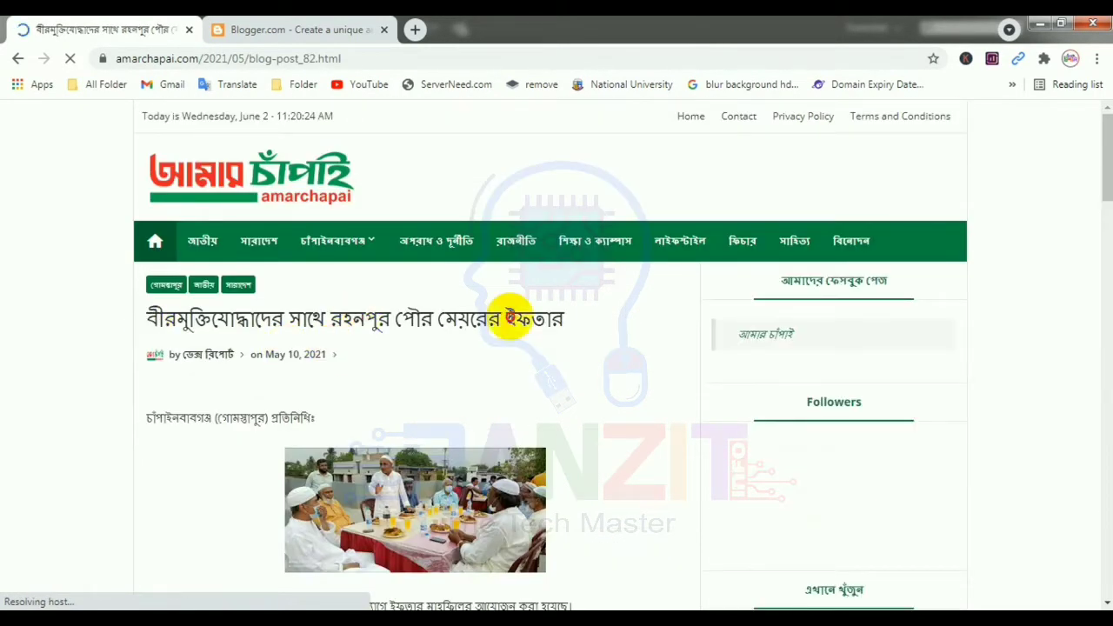
{"action": "left_click_drag", "start_coordinate": [549, 319], "coordinate": [148, 320]}
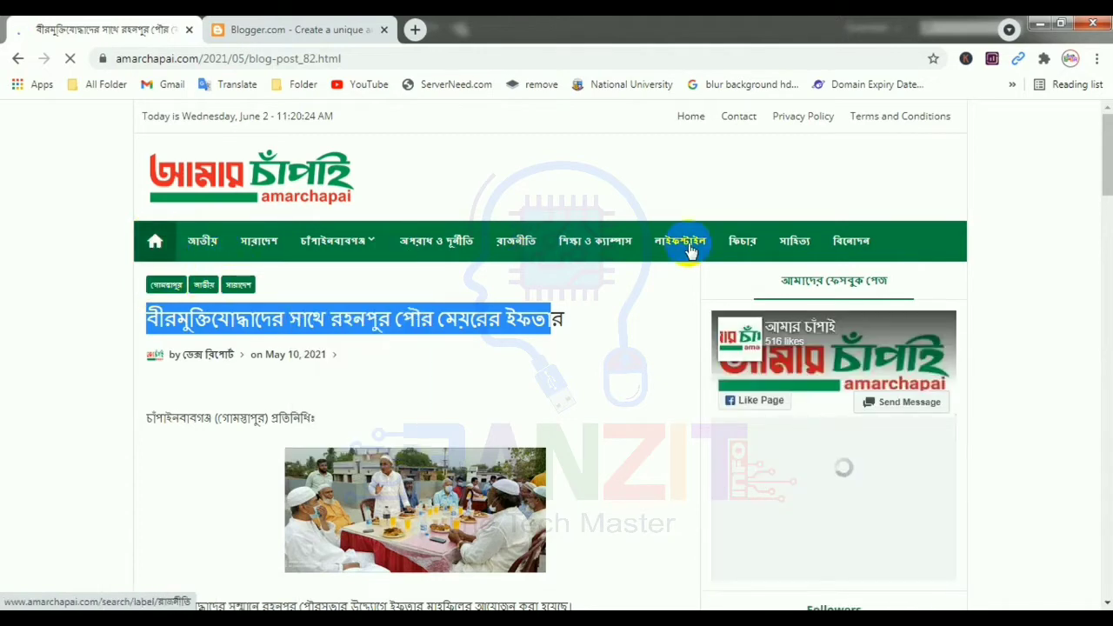
{"action": "scroll", "coordinate": [186, 390], "scroll_direction": "down", "scroll_amount": 2}
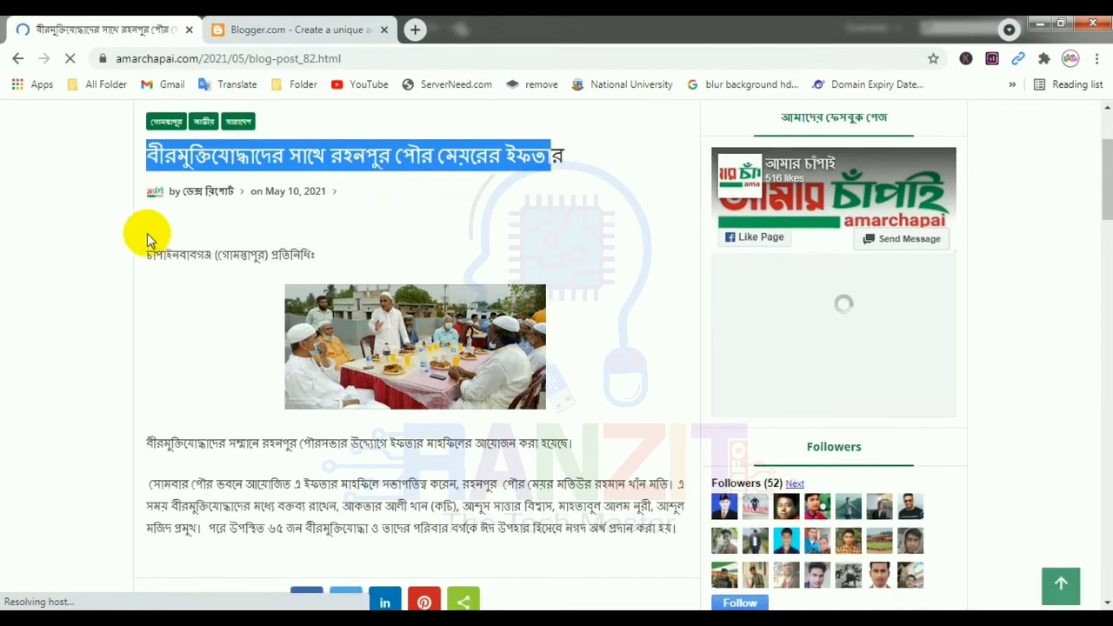
{"action": "scroll", "coordinate": [229, 218], "scroll_direction": "down", "scroll_amount": 3}
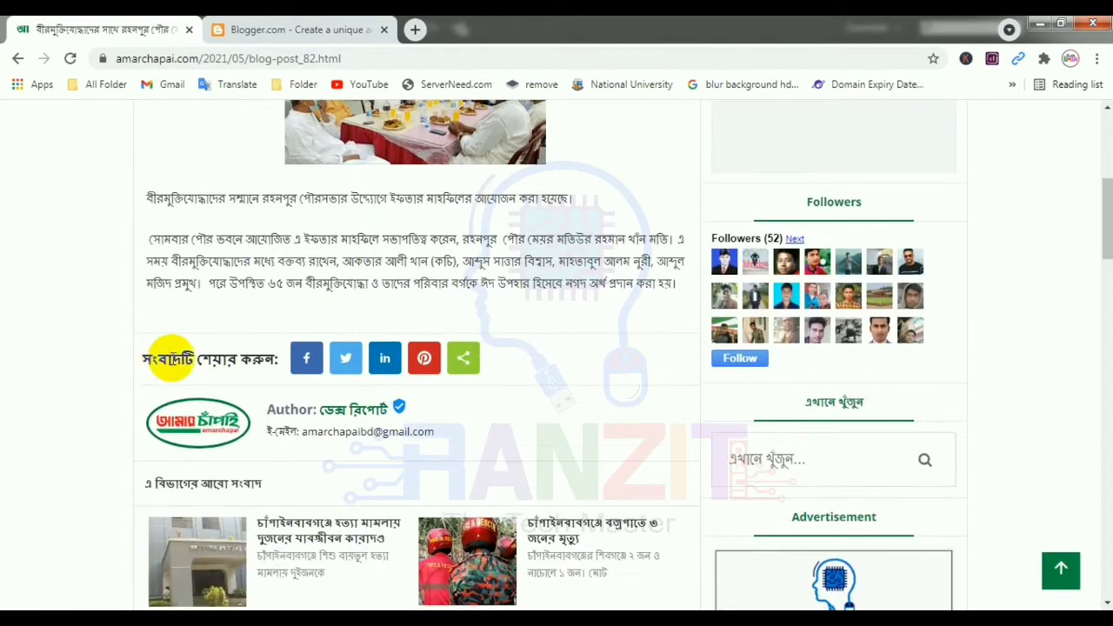
{"action": "scroll", "coordinate": [524, 367], "scroll_direction": "down", "scroll_amount": 2}
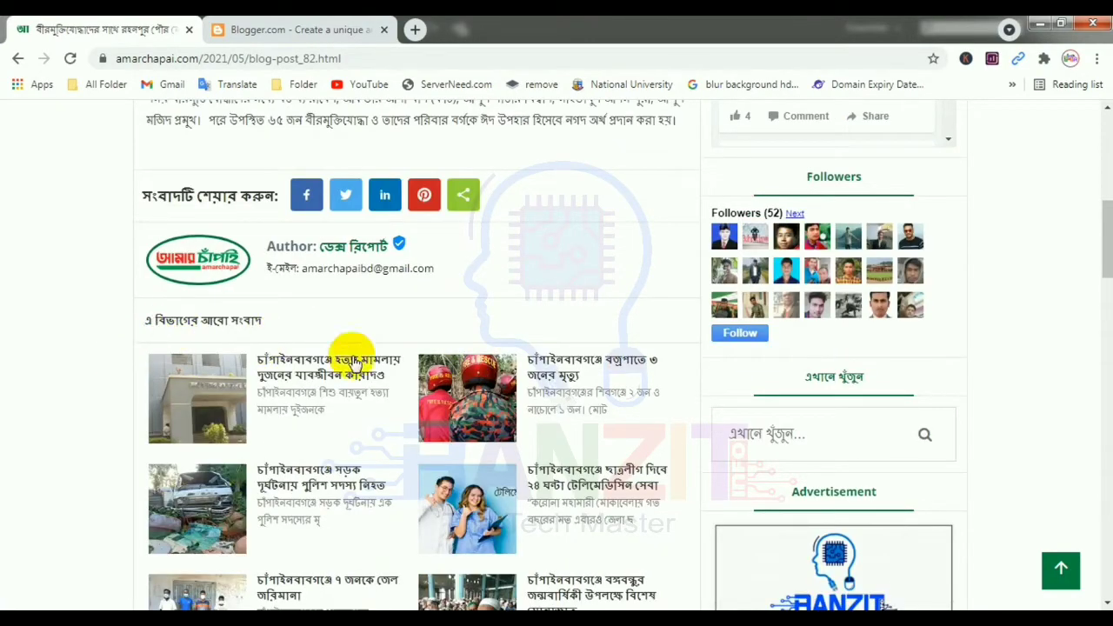
{"action": "scroll", "coordinate": [430, 415], "scroll_direction": "down", "scroll_amount": 3}
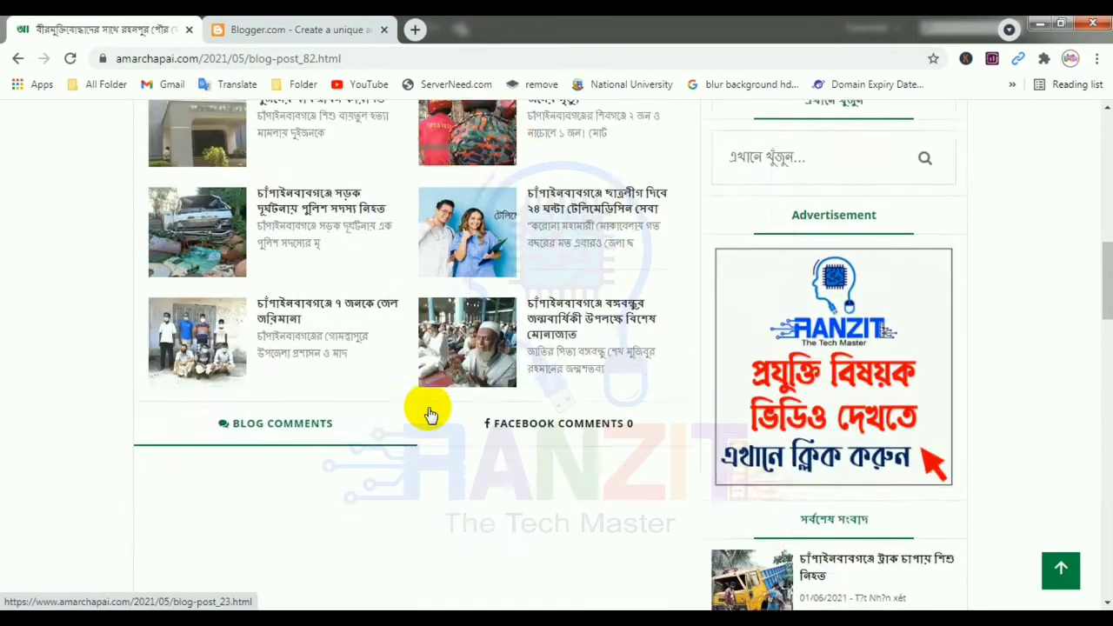
{"action": "scroll", "coordinate": [429, 416], "scroll_direction": "down", "scroll_amount": 9}
{"action": "scroll", "coordinate": [804, 380], "scroll_direction": "up", "scroll_amount": 6}
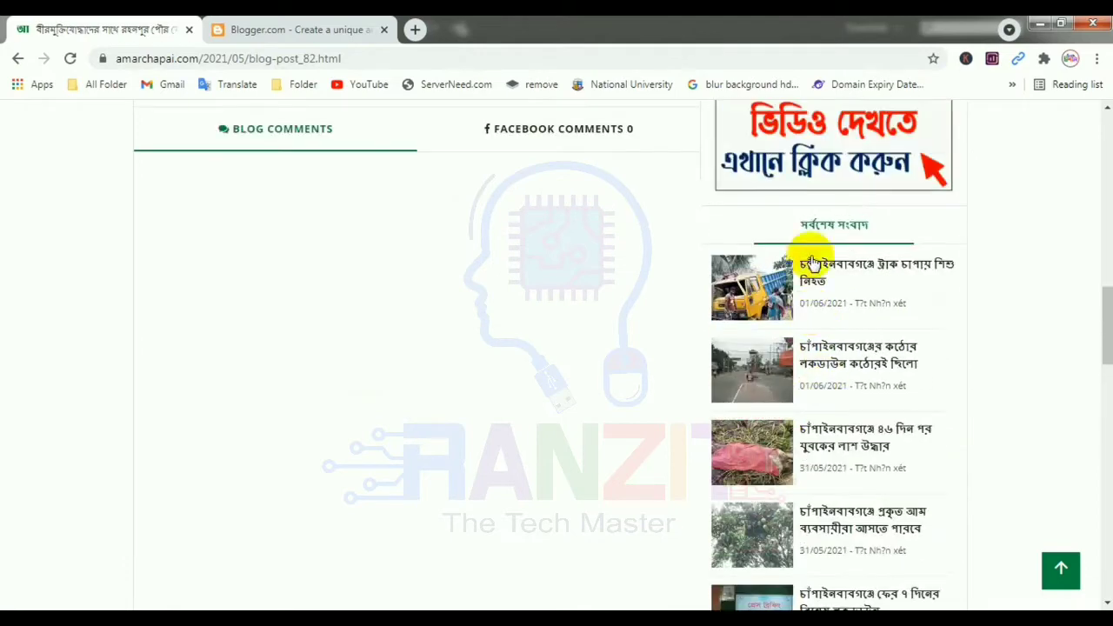
{"action": "scroll", "coordinate": [876, 526], "scroll_direction": "down", "scroll_amount": 15}
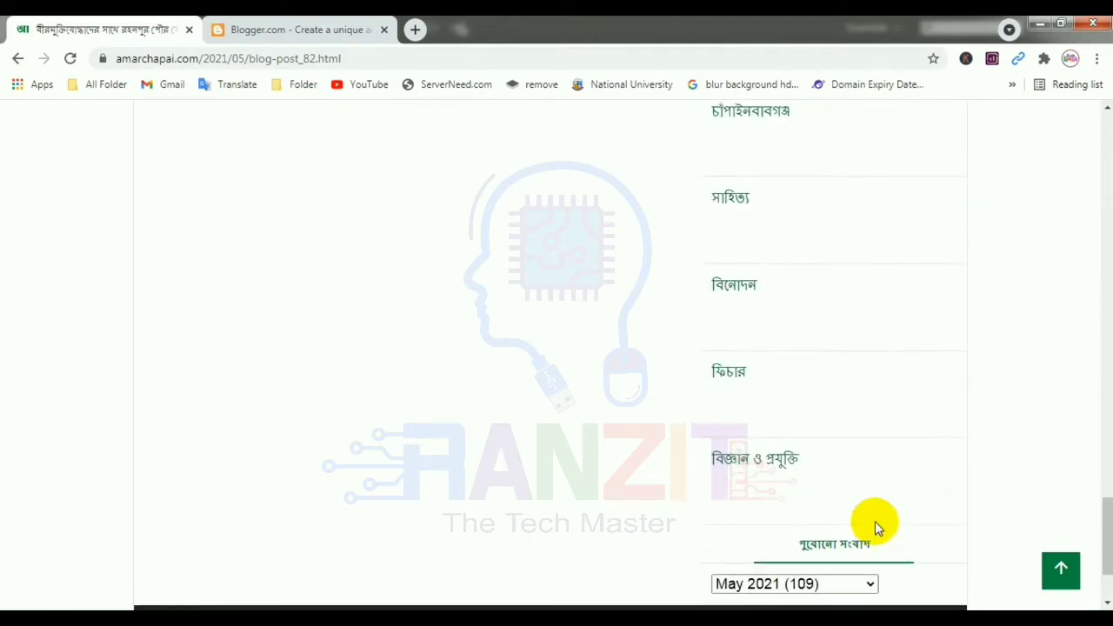
{"action": "scroll", "coordinate": [510, 410], "scroll_direction": "down", "scroll_amount": 2}
{"action": "scroll", "coordinate": [426, 390], "scroll_direction": "up", "scroll_amount": 6}
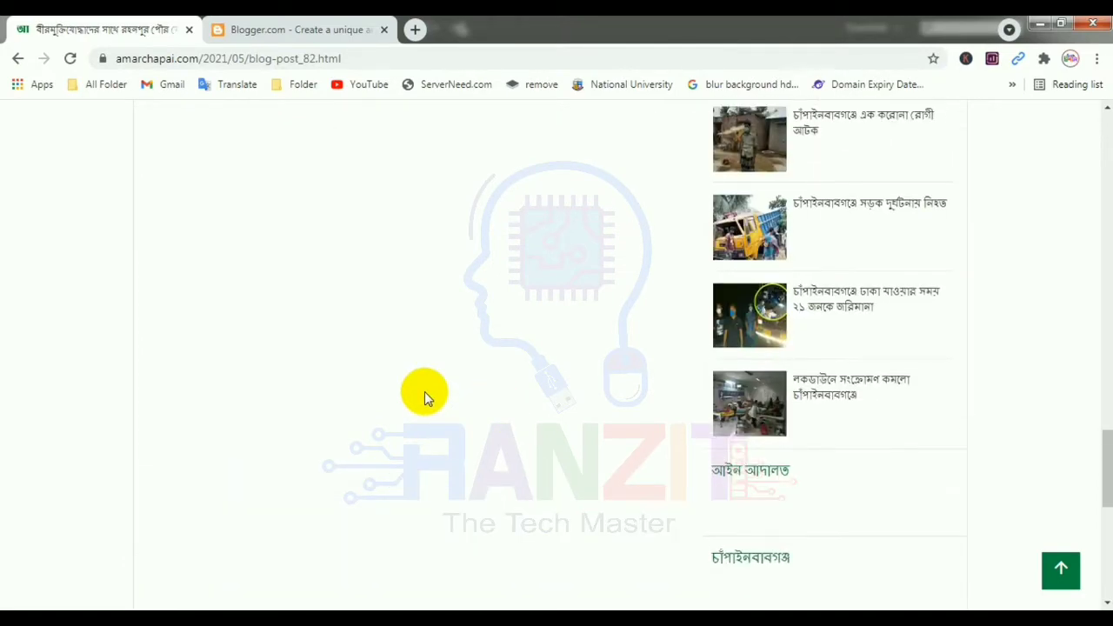
{"action": "scroll", "coordinate": [424, 391], "scroll_direction": "up", "scroll_amount": 10}
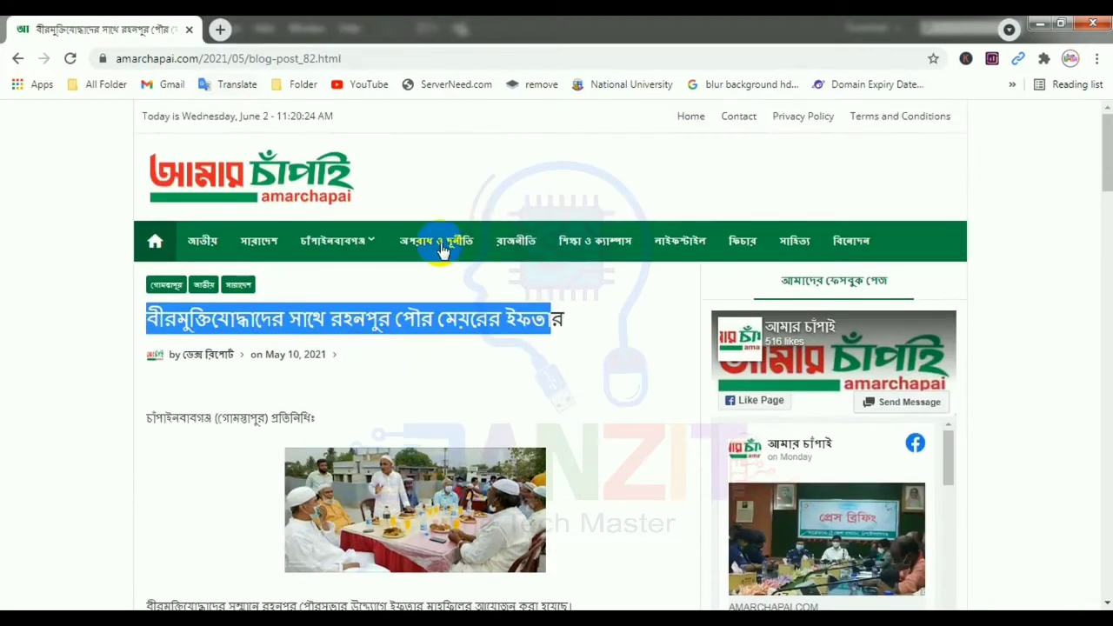
{"action": "left_click", "coordinate": [465, 178]}
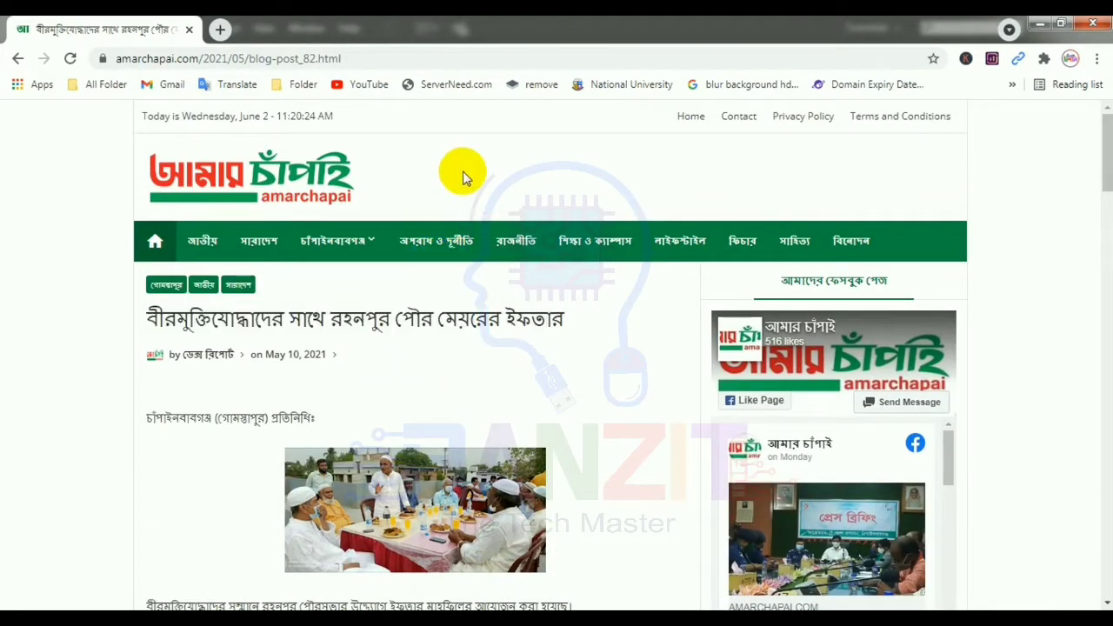
- Open the blogger.com website in a new browser tab
{"action": "left_click", "coordinate": [221, 32]}
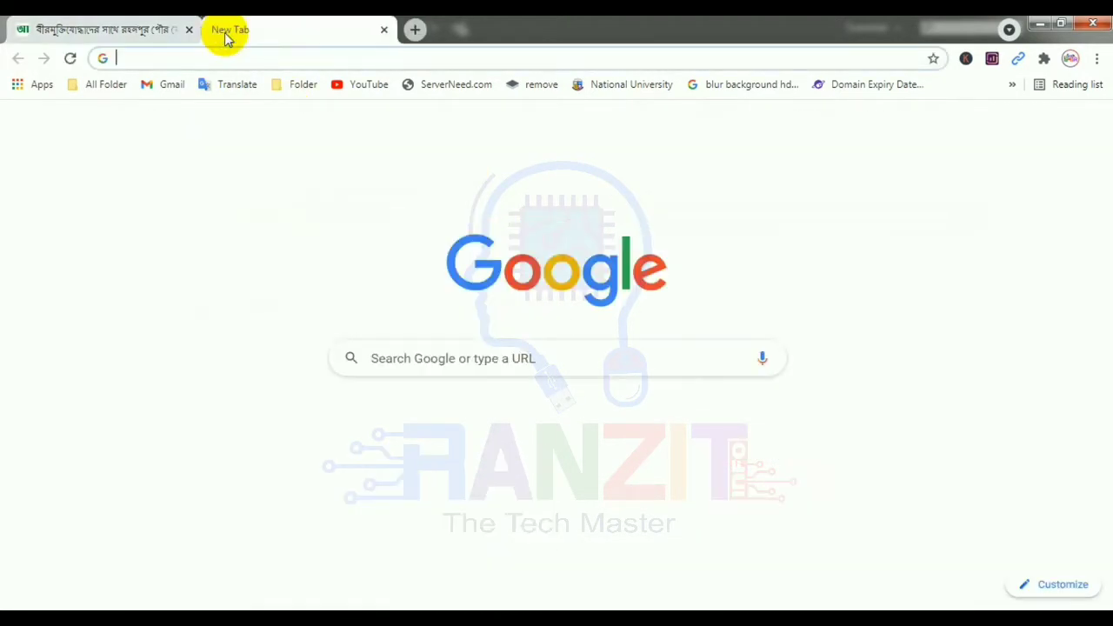
{"action": "type", "text": "bl"}
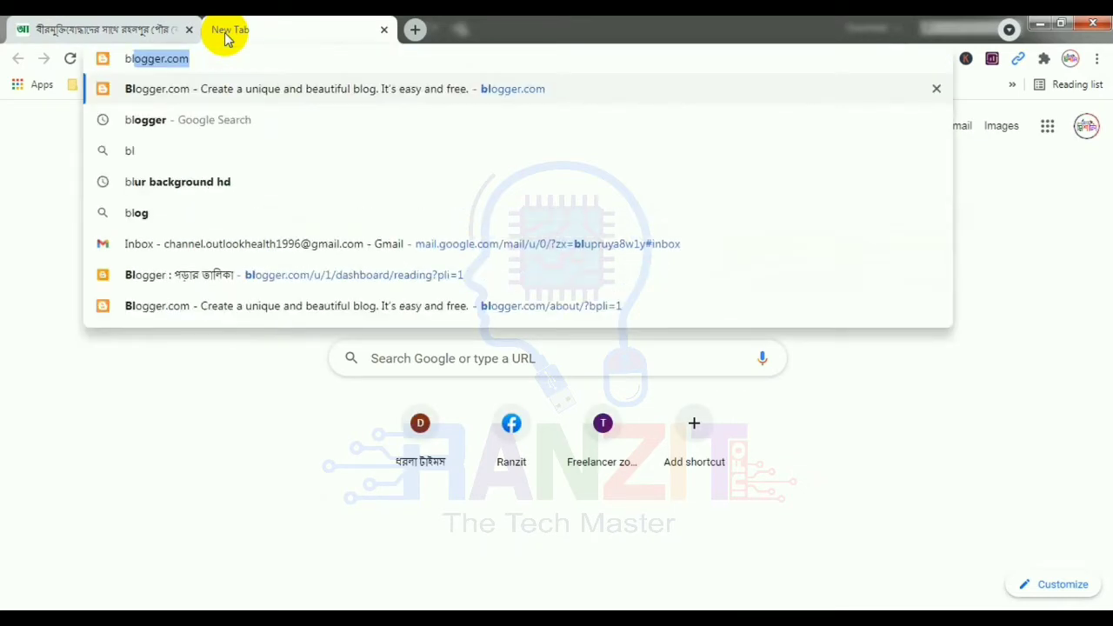
{"action": "key", "text": "Return"}
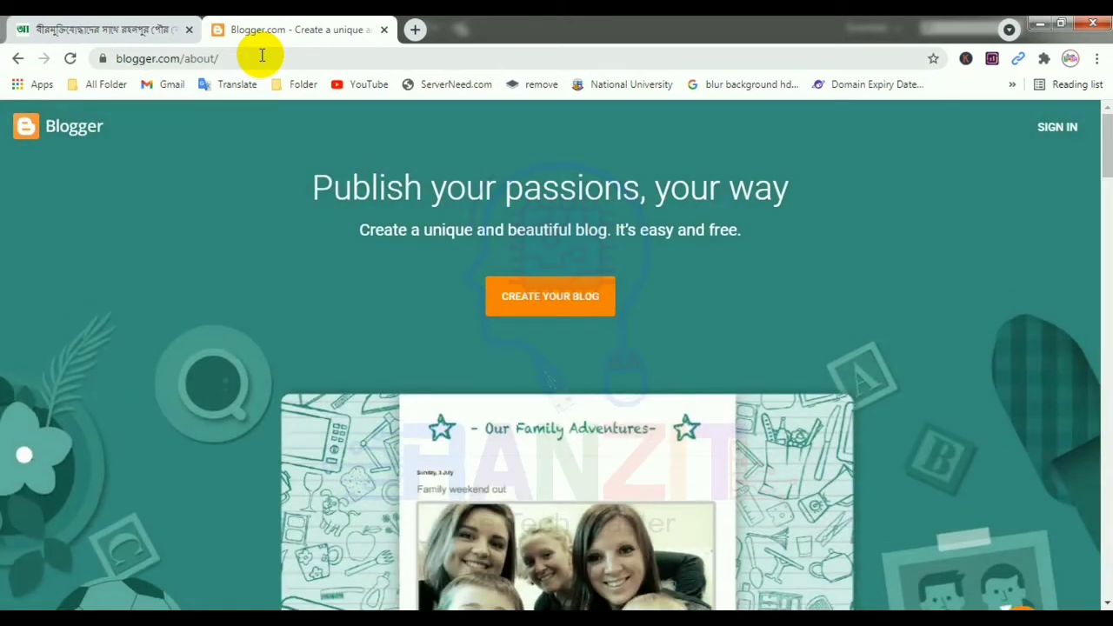
- Start creating a blog and sign in to Blogger with the listed Google account
{"action": "left_click", "coordinate": [550, 304]}
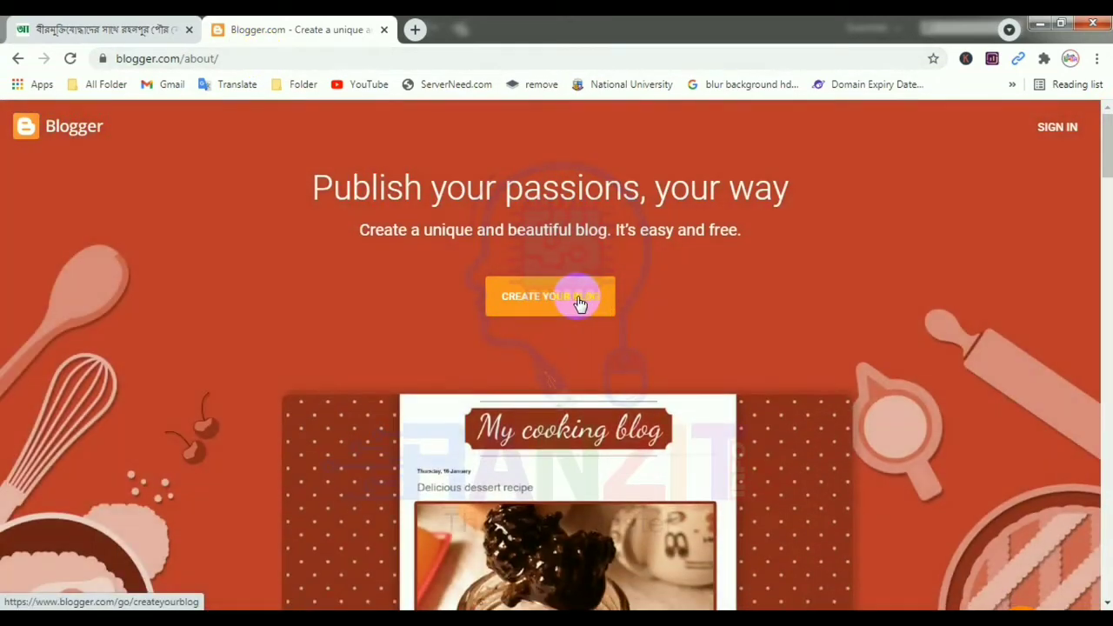
{"action": "left_click", "coordinate": [578, 300]}
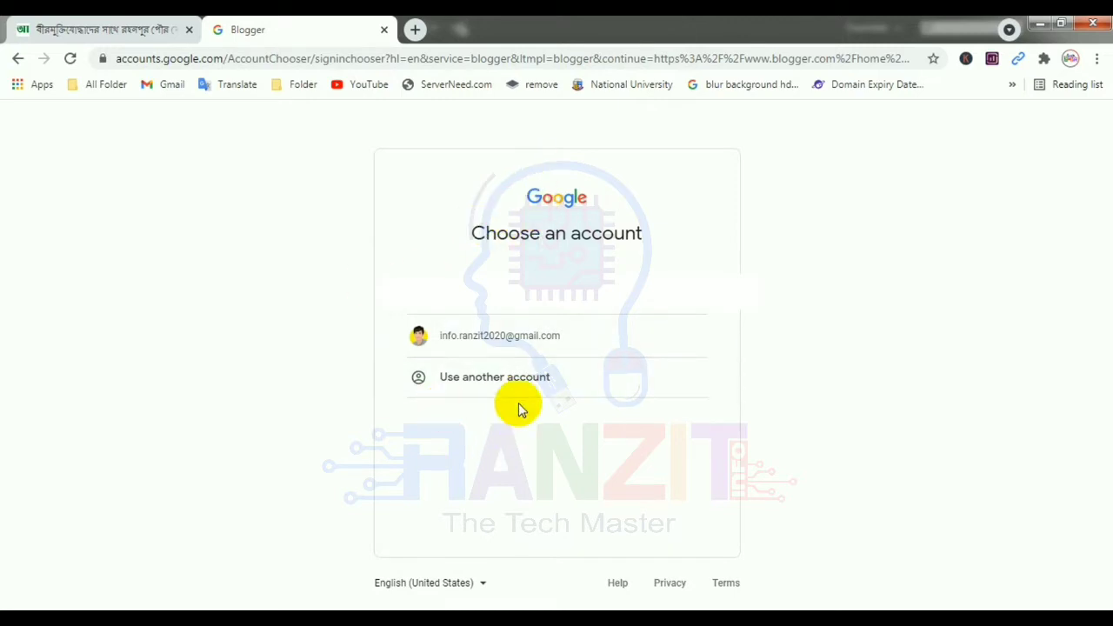
{"action": "left_click", "coordinate": [511, 342]}
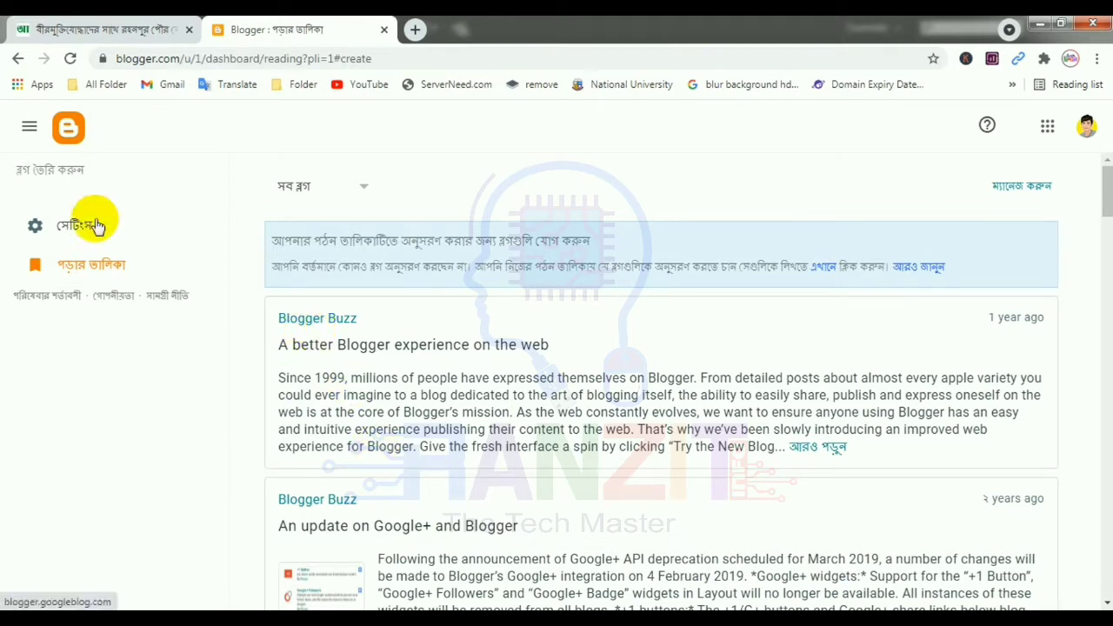
- Start creating a new blog and title it "ক্রাইম এক্সপ্রেস"
{"action": "left_click", "coordinate": [22, 172]}
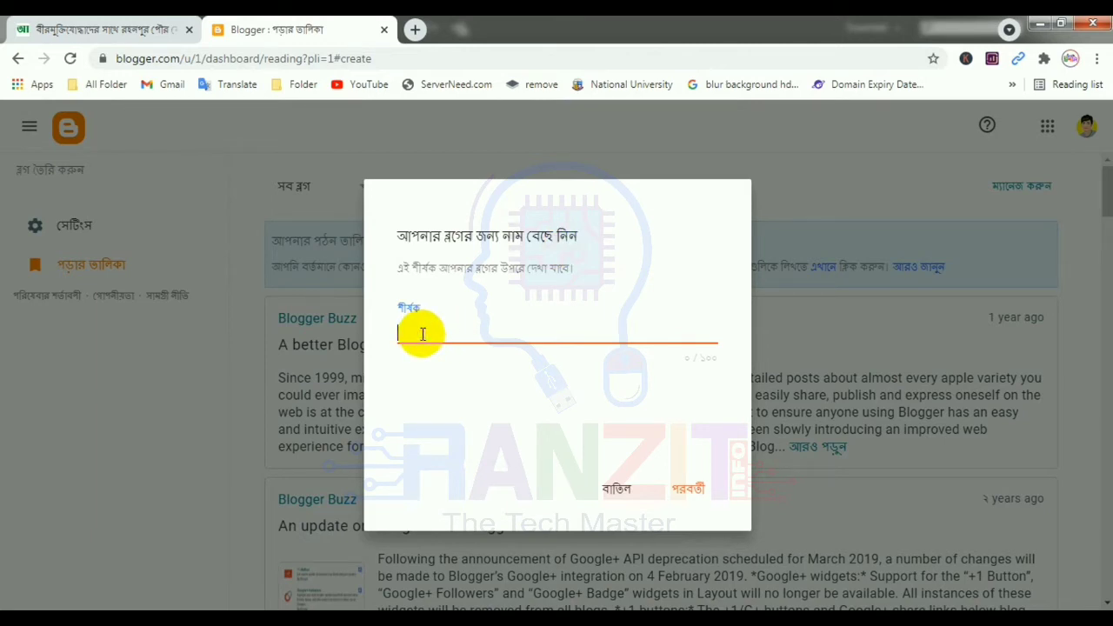
{"action": "type", "text": "ক্রাইম এক্সপ্রেস"}
{"action": "left_click", "coordinate": [689, 491]}
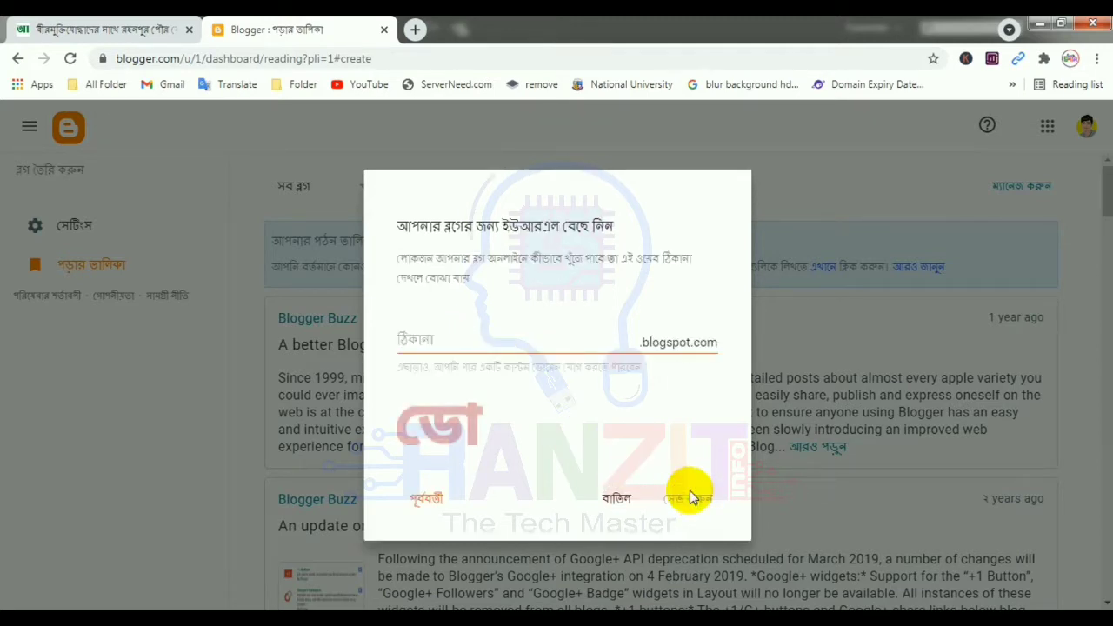
- Set the new blog's address to crimeexpress24.blogspot.com and save the blog
{"action": "left_click", "coordinate": [444, 340]}
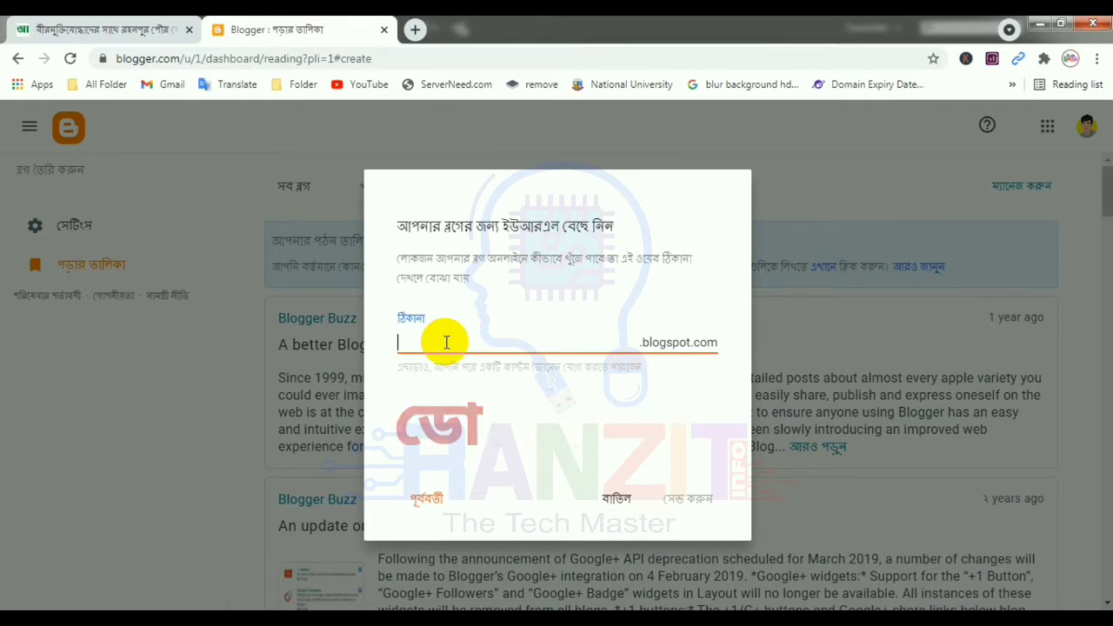
{"action": "type", "text": "crimeexpress24"}
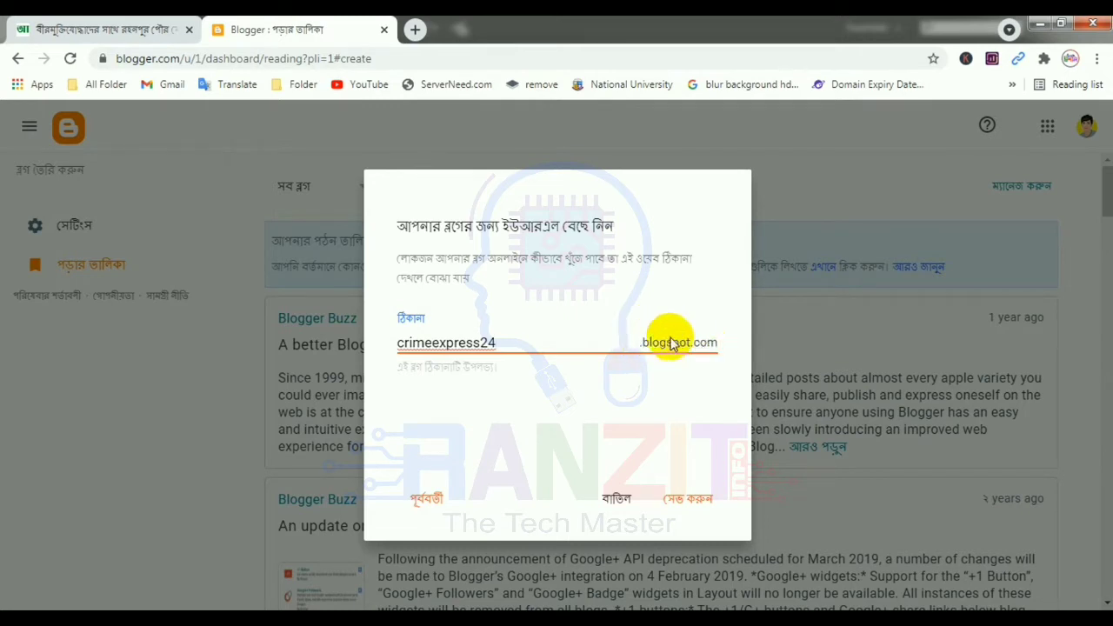
{"action": "left_click_drag", "start_coordinate": [399, 344], "coordinate": [536, 344]}
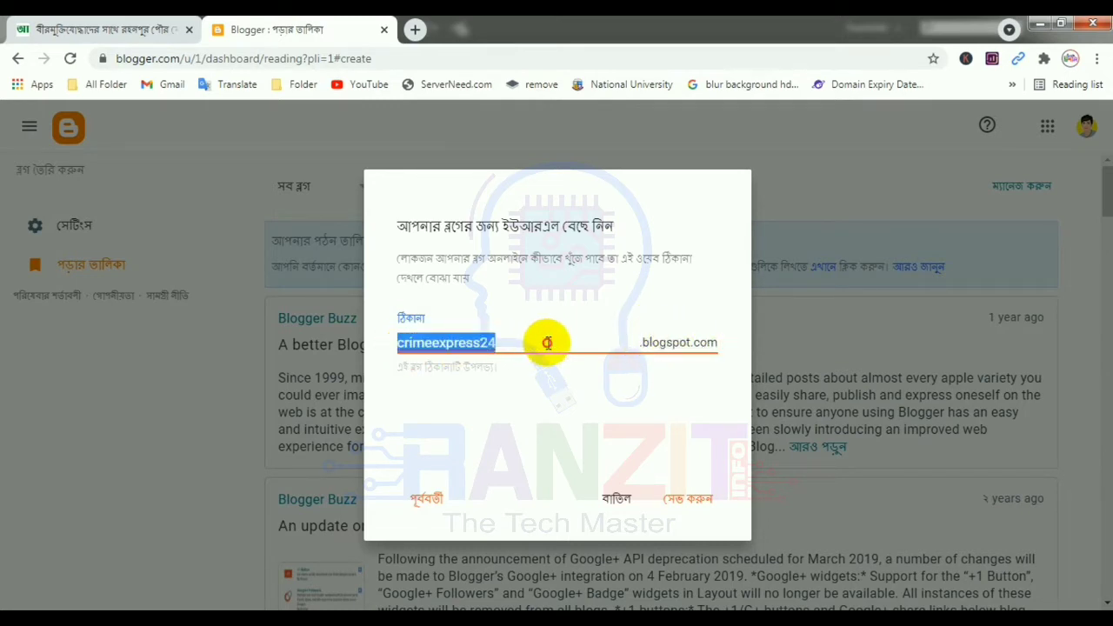
{"action": "left_click", "coordinate": [548, 342]}
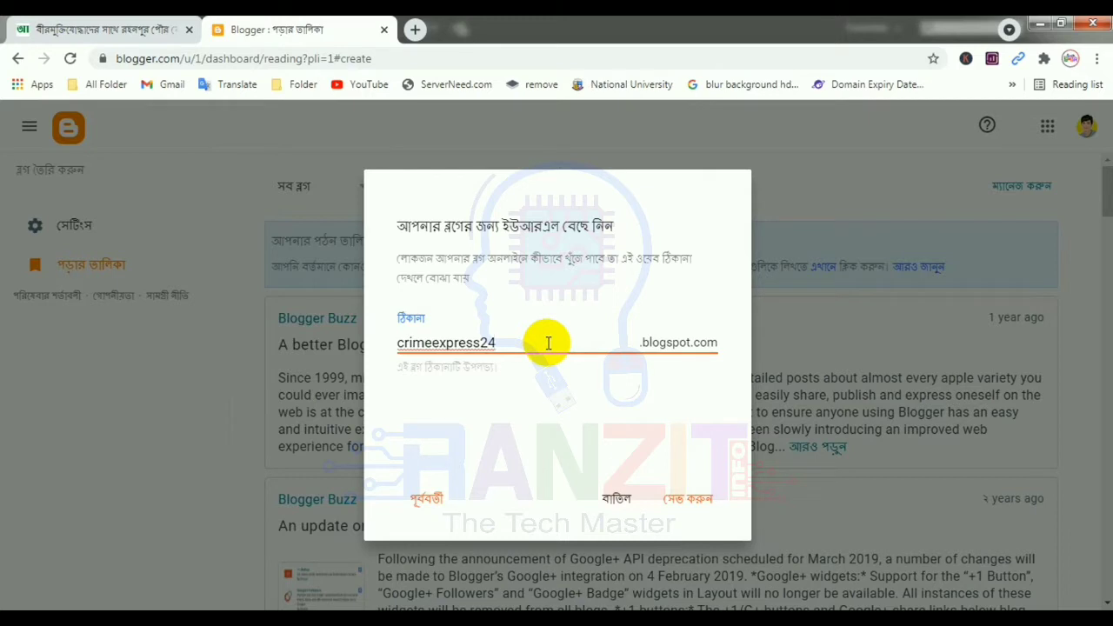
{"action": "left_click", "coordinate": [693, 504]}
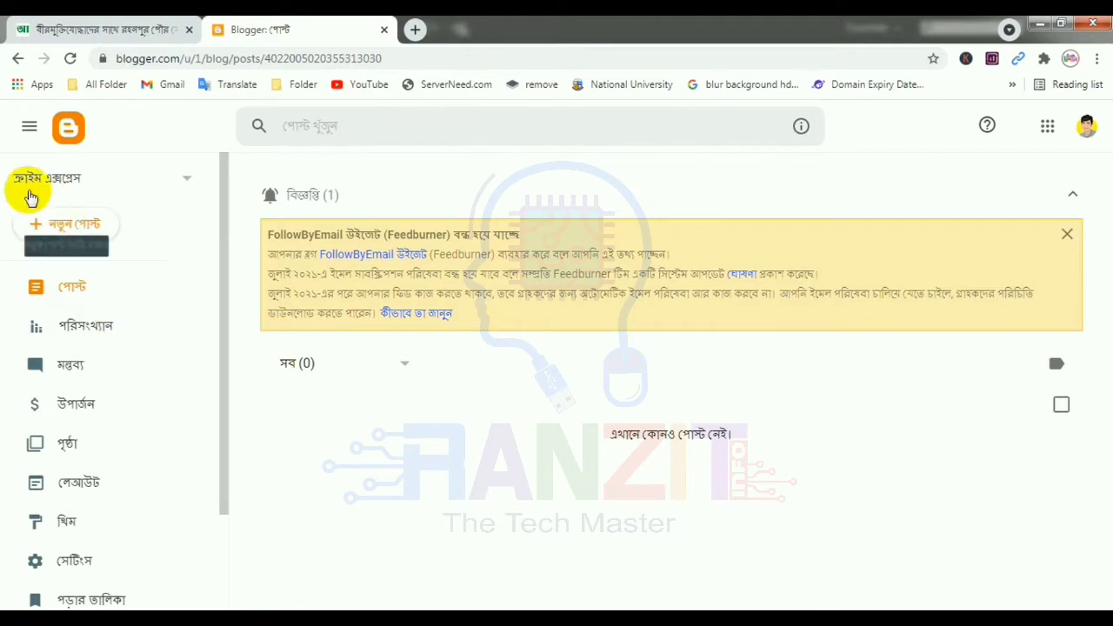
- View the new blog's live site in its own tab and examine its title and post area
{"action": "scroll", "coordinate": [126, 376], "scroll_direction": "down", "scroll_amount": 2}
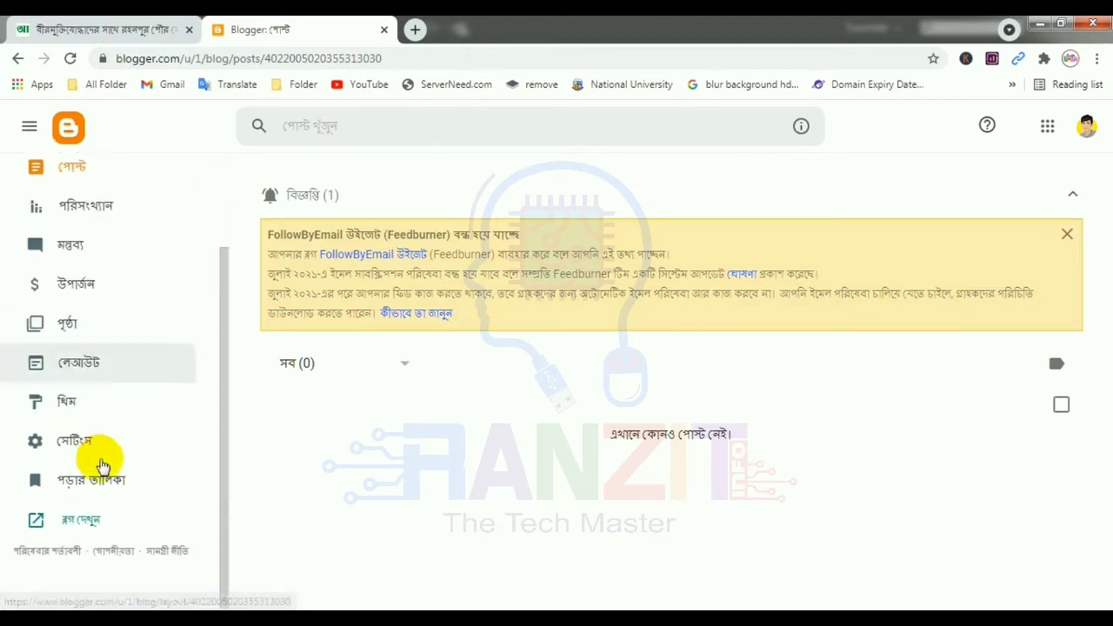
{"action": "left_click", "coordinate": [80, 520]}
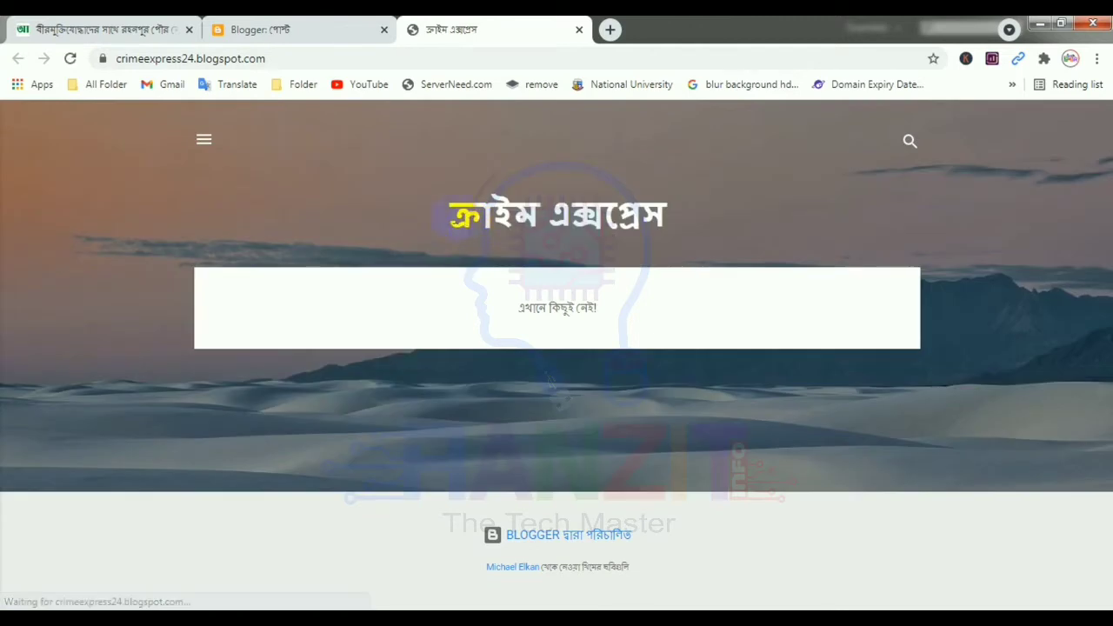
{"action": "left_click_drag", "start_coordinate": [461, 219], "coordinate": [694, 223]}
{"action": "left_click", "coordinate": [696, 220]}
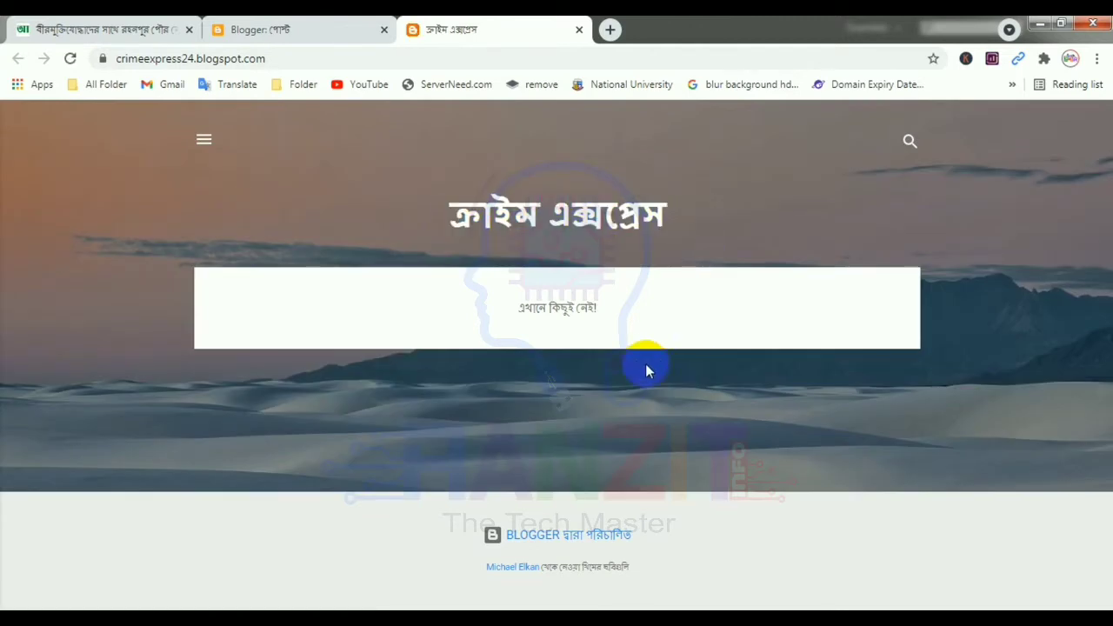
{"action": "left_click_drag", "start_coordinate": [514, 307], "coordinate": [617, 308]}
{"action": "left_click", "coordinate": [611, 332]}
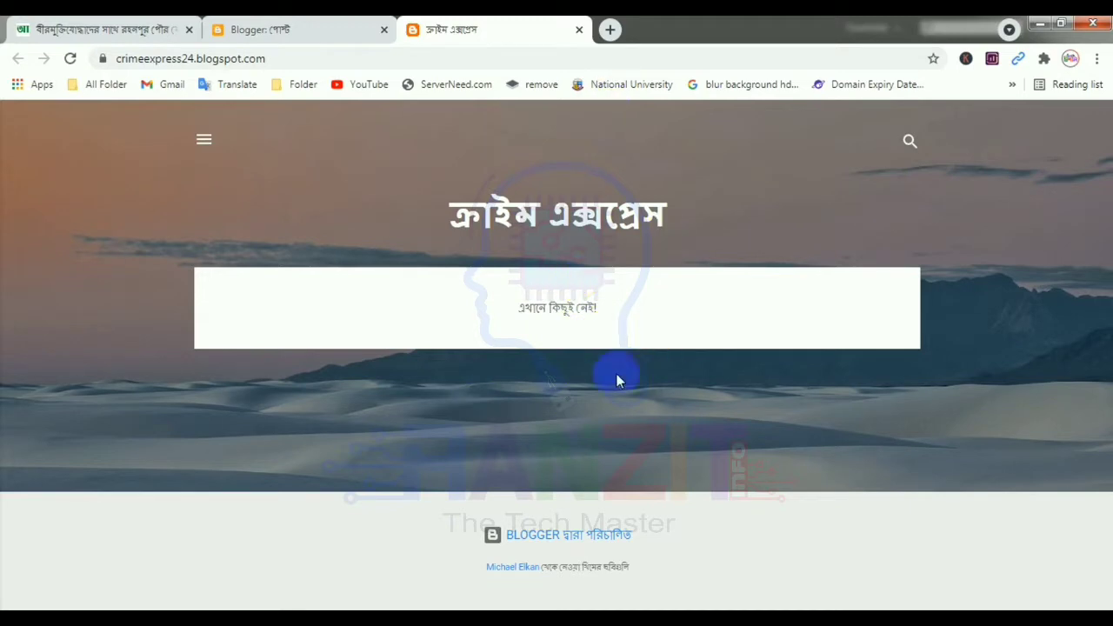
- Open the amarchapai.com homepage, review its news sections for comparison, and return to the live blog
{"action": "left_click", "coordinate": [111, 28]}
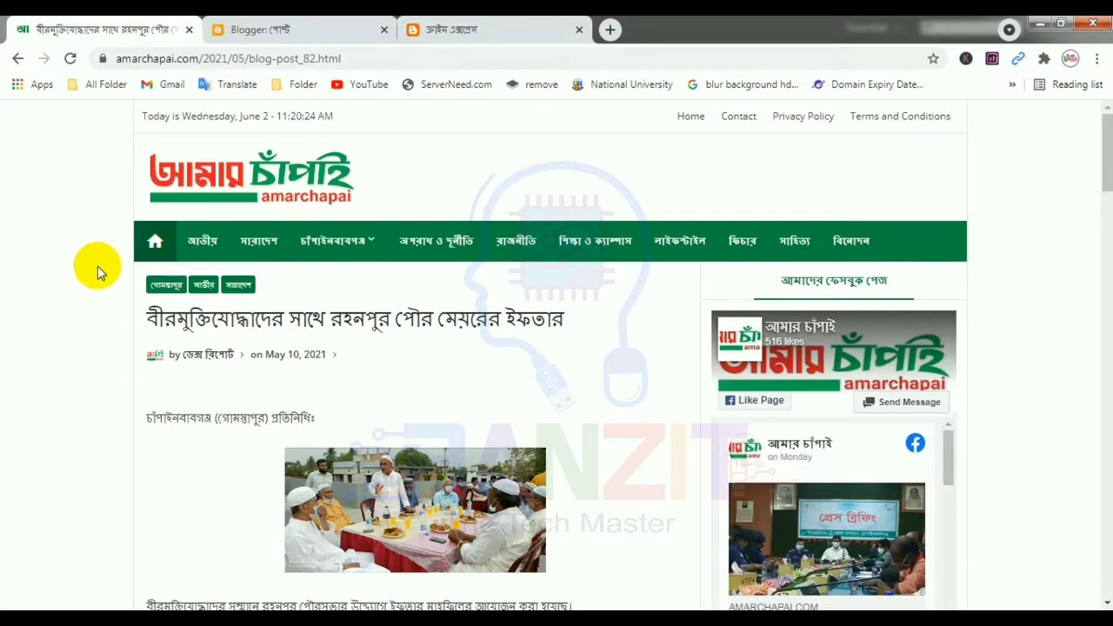
{"action": "left_click", "coordinate": [236, 174]}
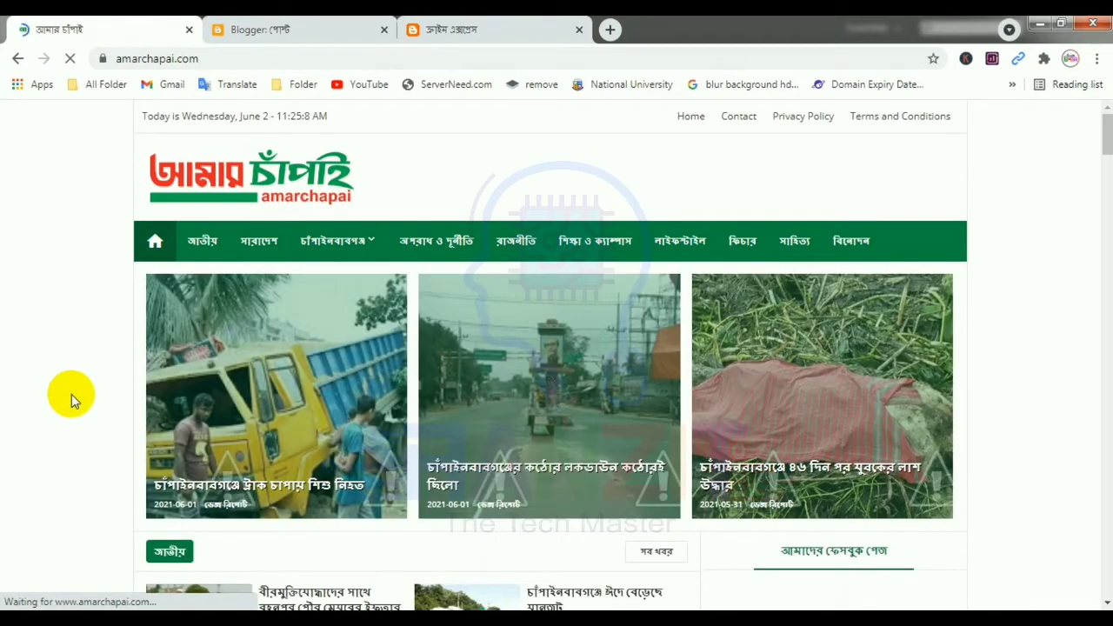
{"action": "scroll", "coordinate": [124, 397], "scroll_direction": "down", "scroll_amount": 10}
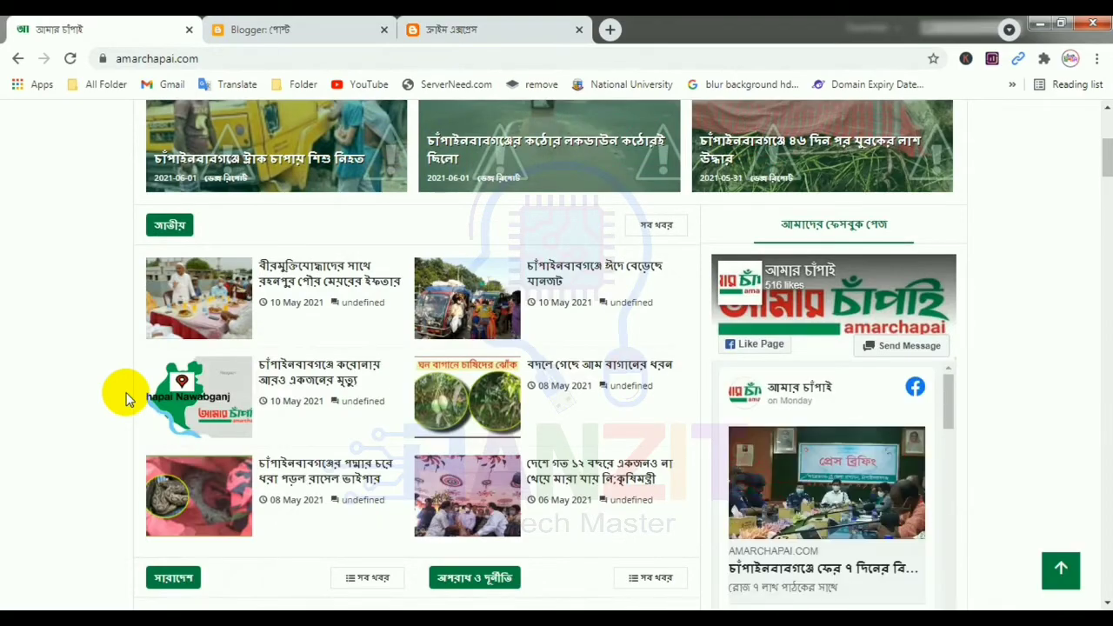
{"action": "scroll", "coordinate": [125, 397], "scroll_direction": "down", "scroll_amount": 10}
{"action": "scroll", "coordinate": [124, 396], "scroll_direction": "up", "scroll_amount": 10}
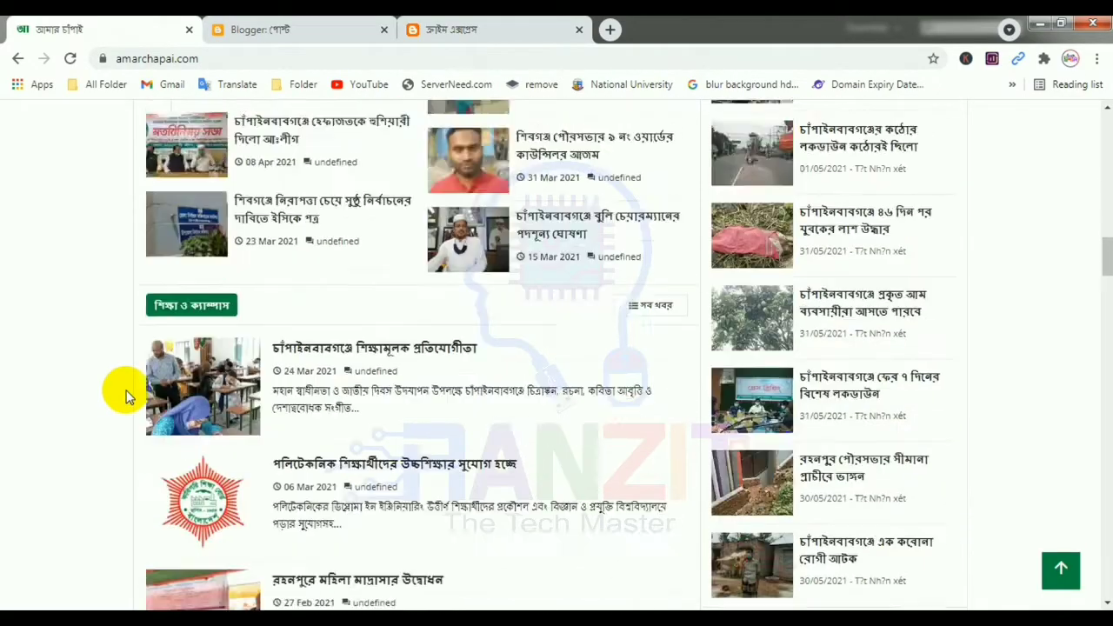
{"action": "key", "text": "ctrl+3"}
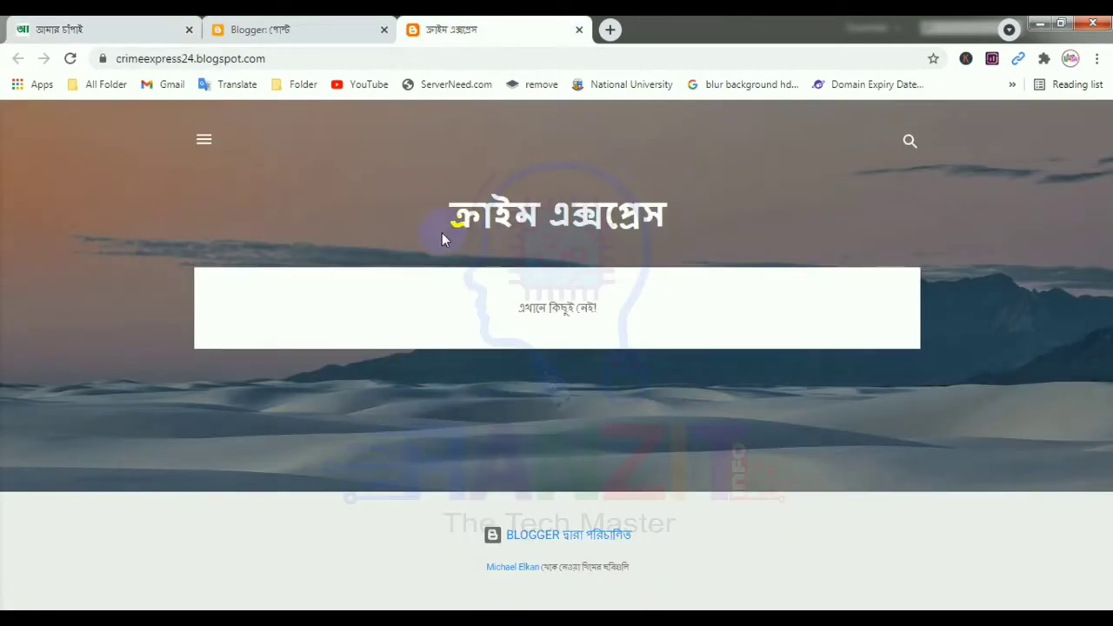
{"action": "left_click", "coordinate": [289, 28]}
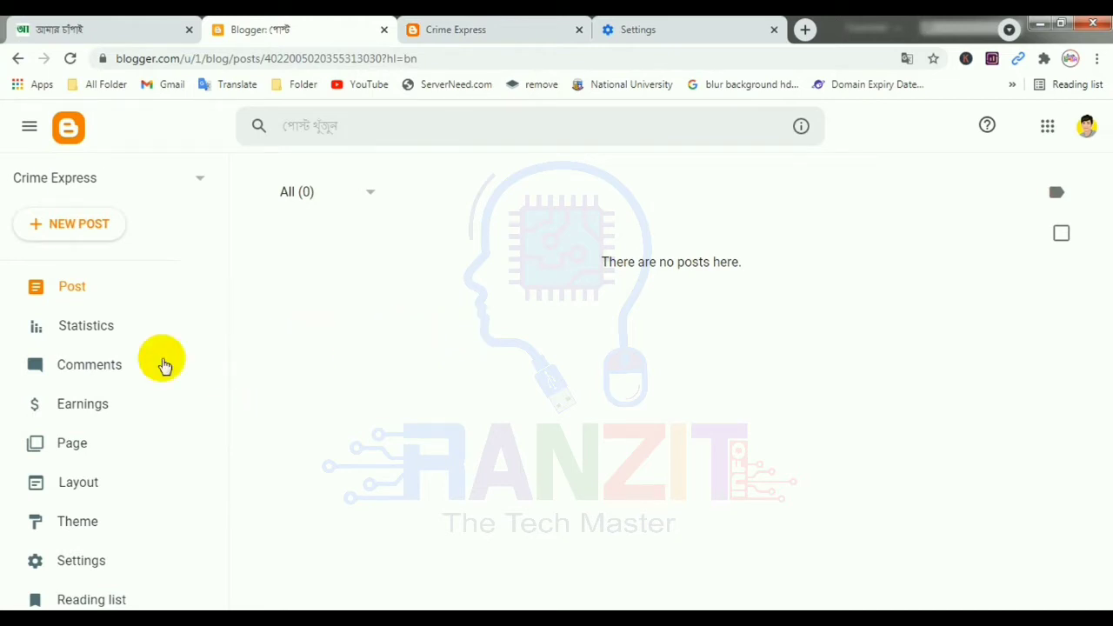
{"action": "left_click", "coordinate": [78, 526]}
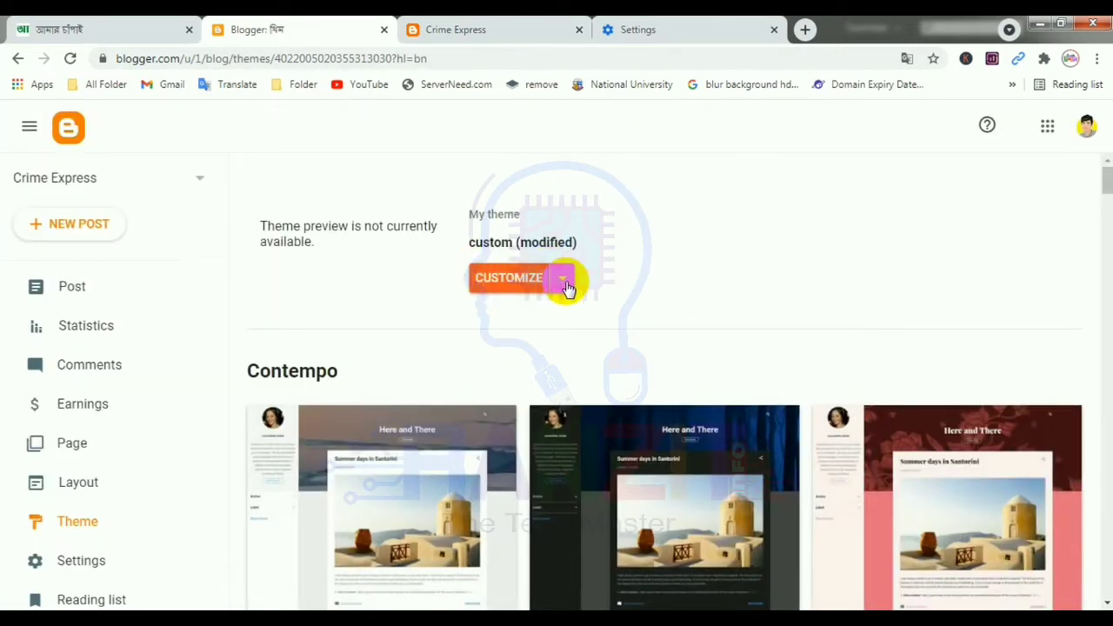
{"action": "left_click", "coordinate": [562, 279]}
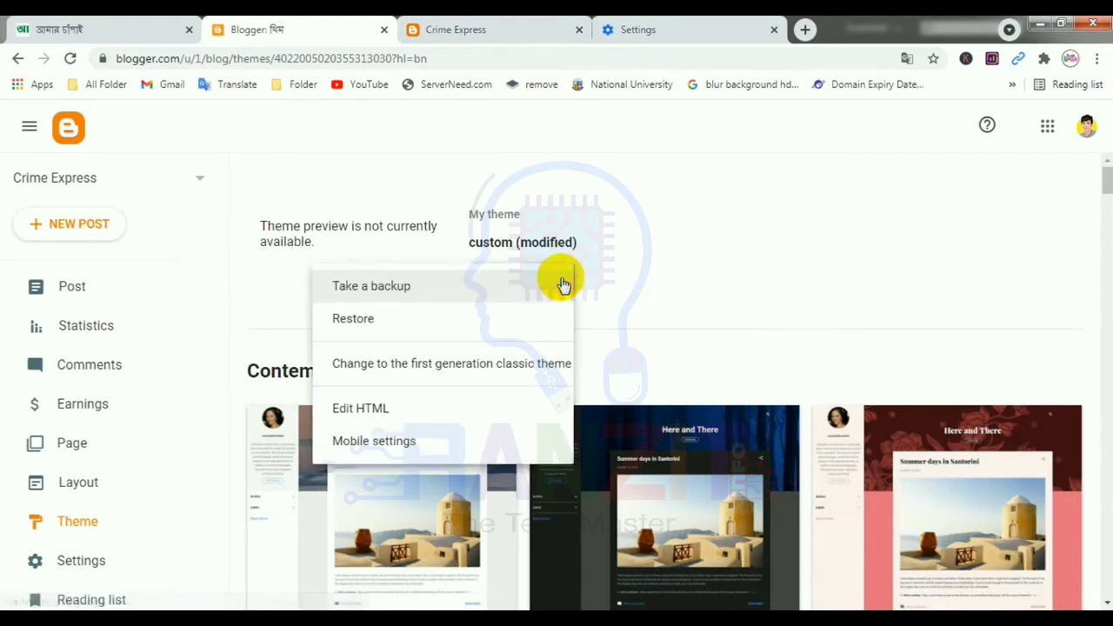
{"action": "left_click", "coordinate": [354, 319]}
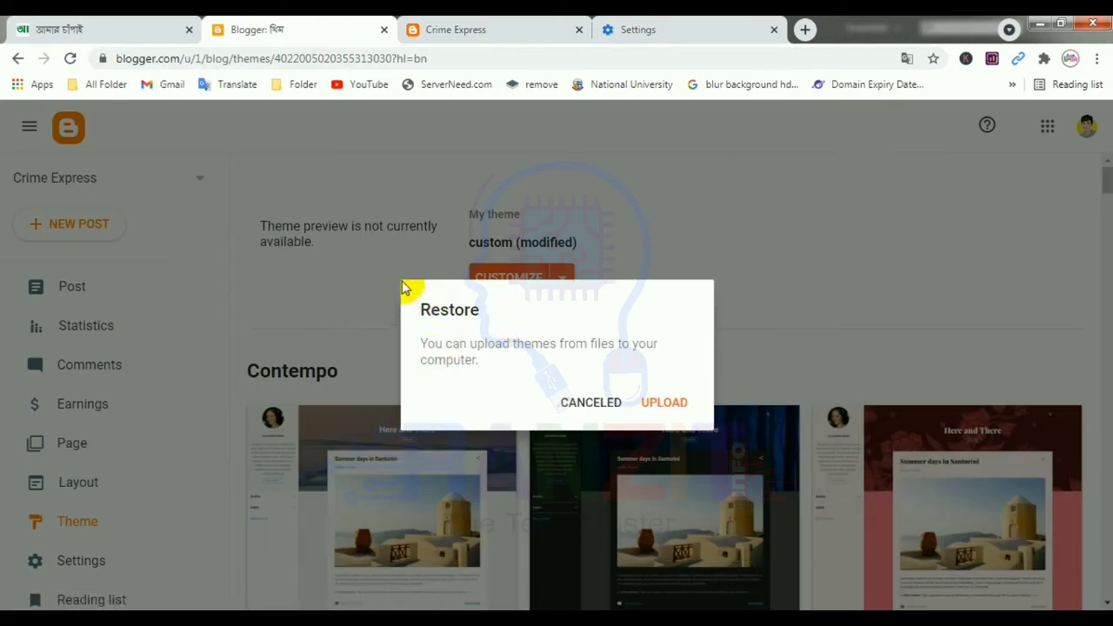
{"action": "left_click", "coordinate": [665, 405]}
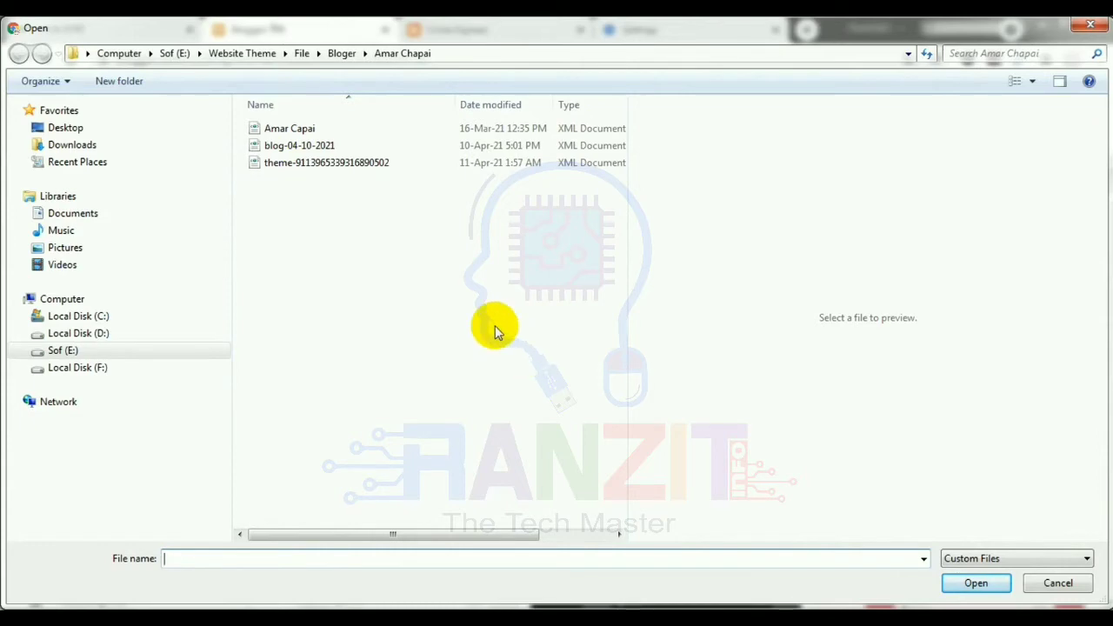
{"action": "double_click", "coordinate": [318, 165]}
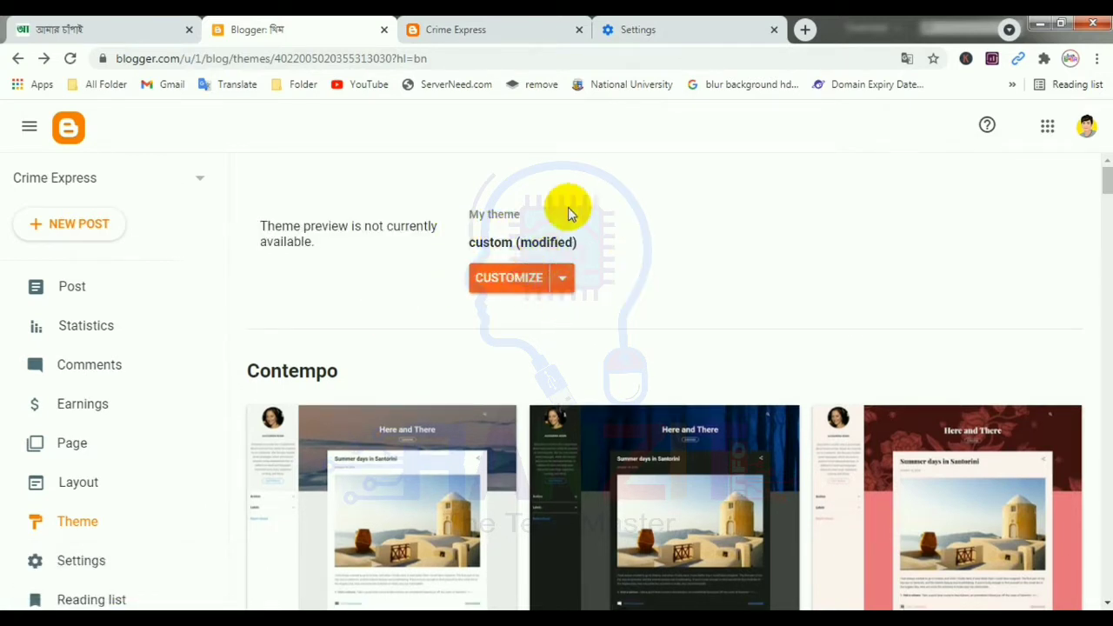
- Reload the live blog, dismiss the translation prompt, and examine the uploaded theme down the homepage
{"action": "left_click", "coordinate": [490, 30]}
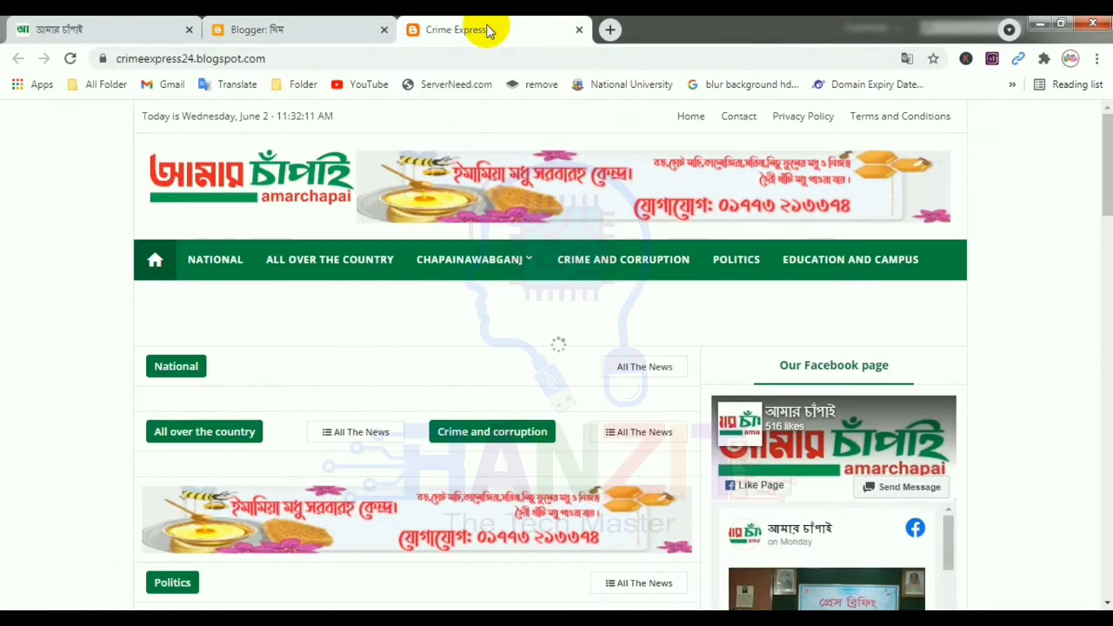
{"action": "left_click", "coordinate": [71, 59]}
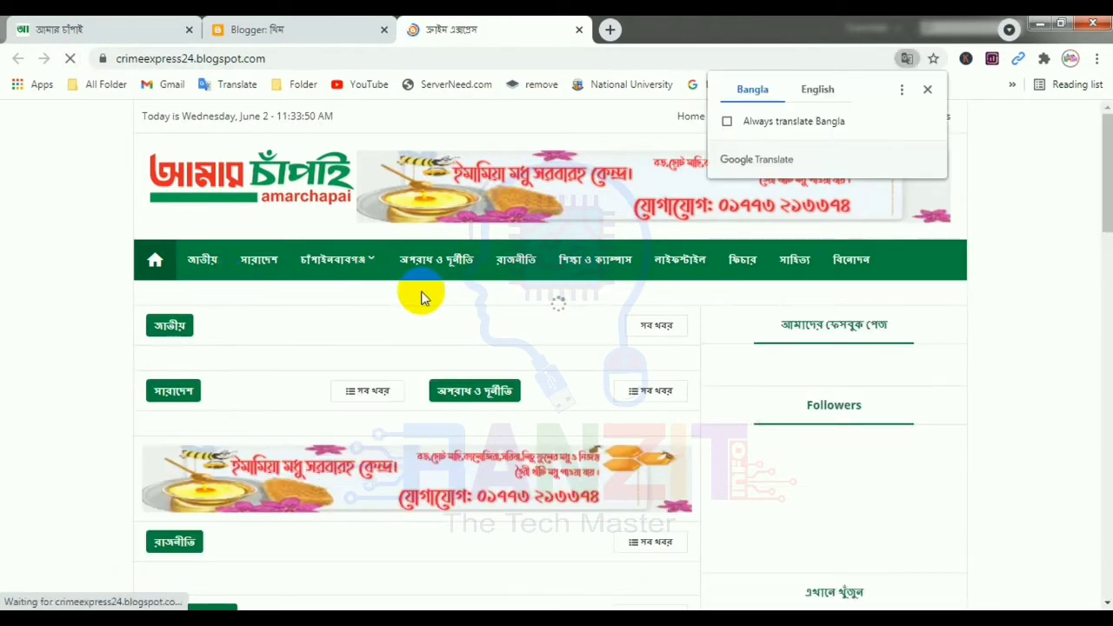
{"action": "left_click", "coordinate": [927, 88]}
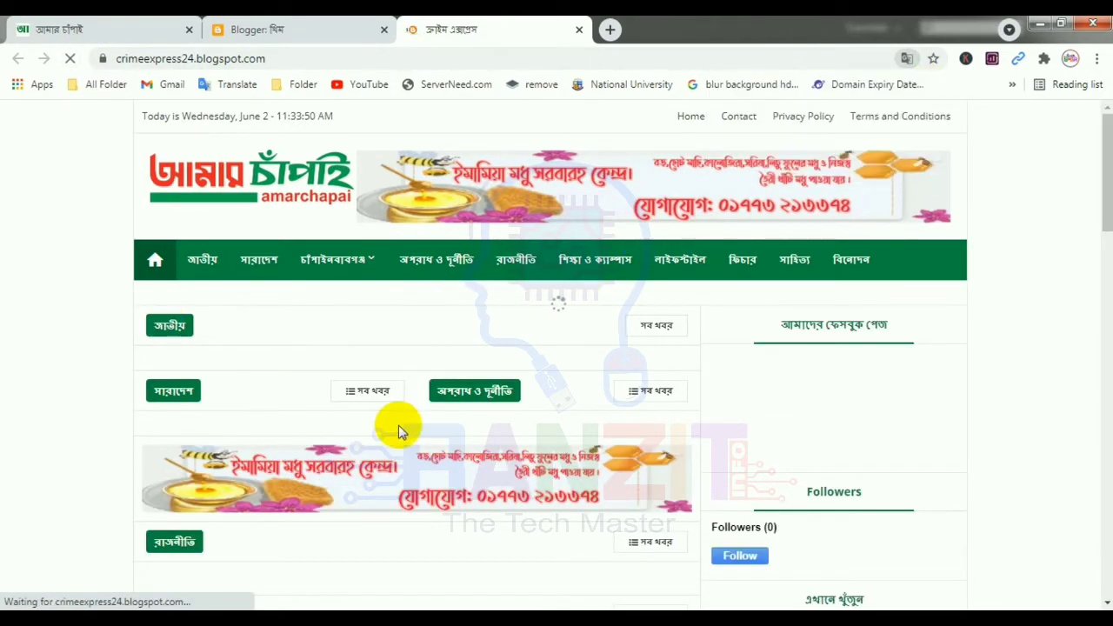
{"action": "scroll", "coordinate": [399, 425], "scroll_direction": "down", "scroll_amount": 4}
{"action": "scroll", "coordinate": [403, 425], "scroll_direction": "down", "scroll_amount": 6}
{"action": "scroll", "coordinate": [403, 424], "scroll_direction": "up", "scroll_amount": 10}
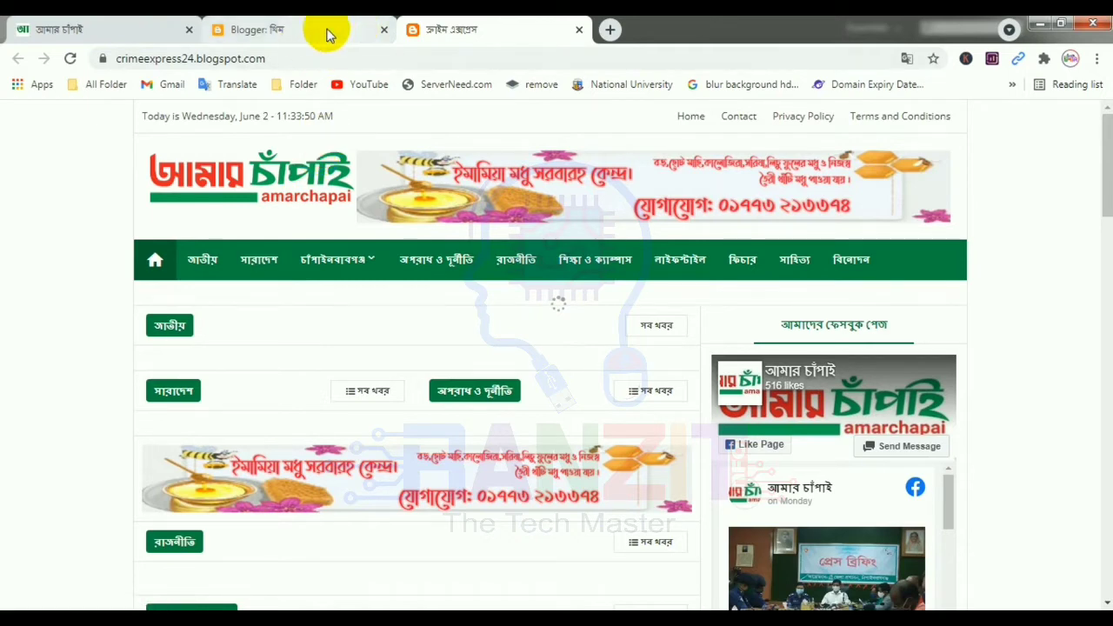
- Open the blog's layout settings and examine the header, featured posts, main blog and sidebar gadgets
{"action": "left_click", "coordinate": [326, 33]}
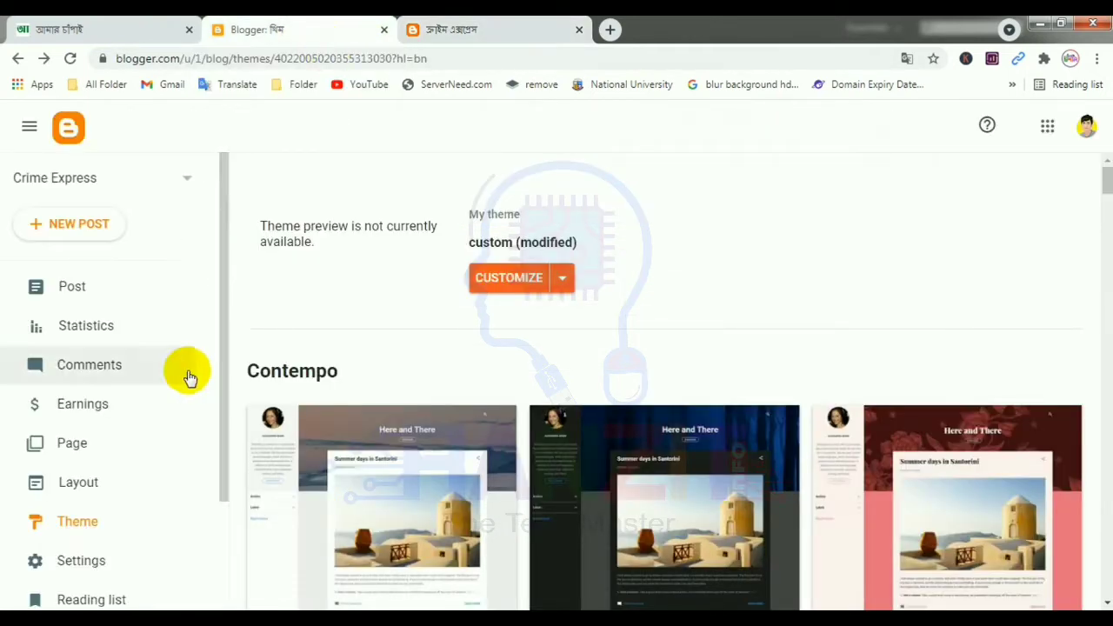
{"action": "scroll", "coordinate": [174, 392], "scroll_direction": "down", "scroll_amount": 1}
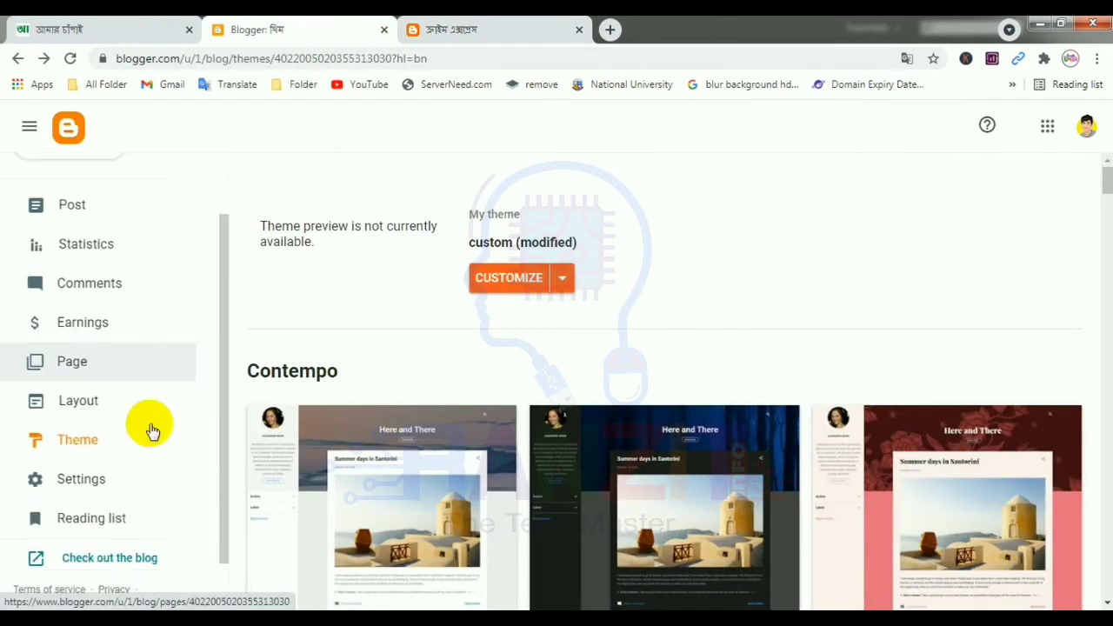
{"action": "left_click", "coordinate": [89, 403]}
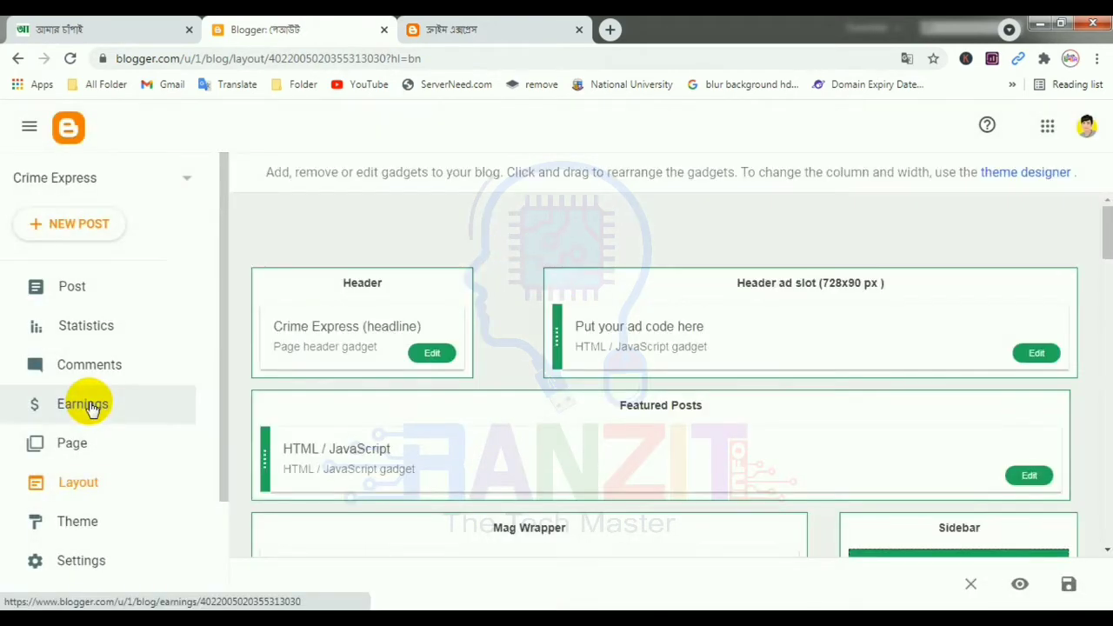
{"action": "scroll", "coordinate": [998, 370], "scroll_direction": "down", "scroll_amount": 4}
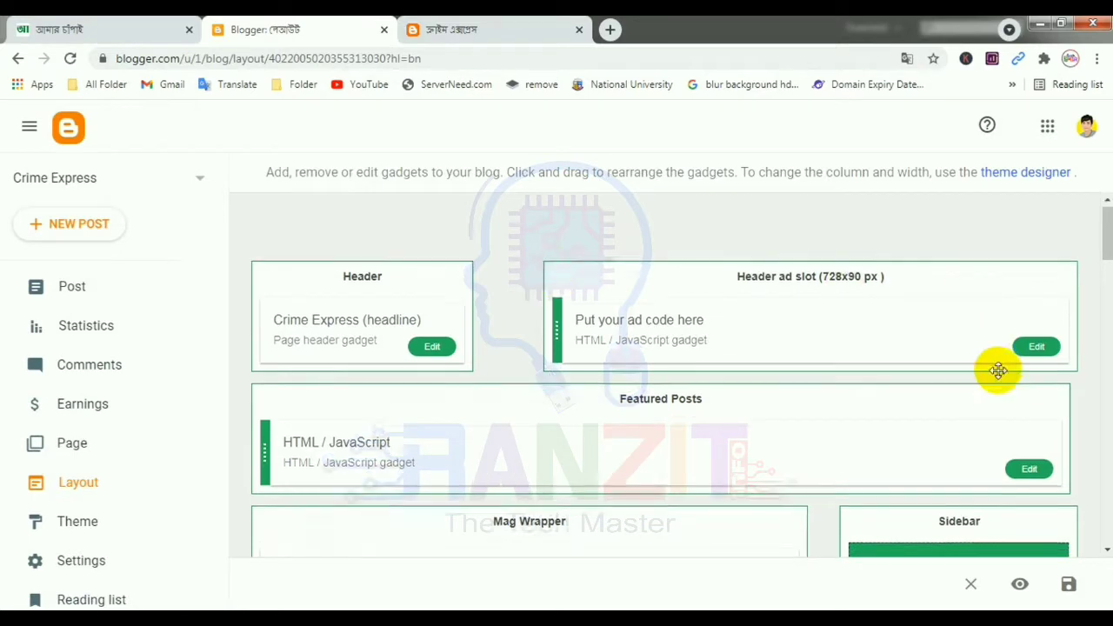
{"action": "scroll", "coordinate": [998, 370], "scroll_direction": "down", "scroll_amount": 10}
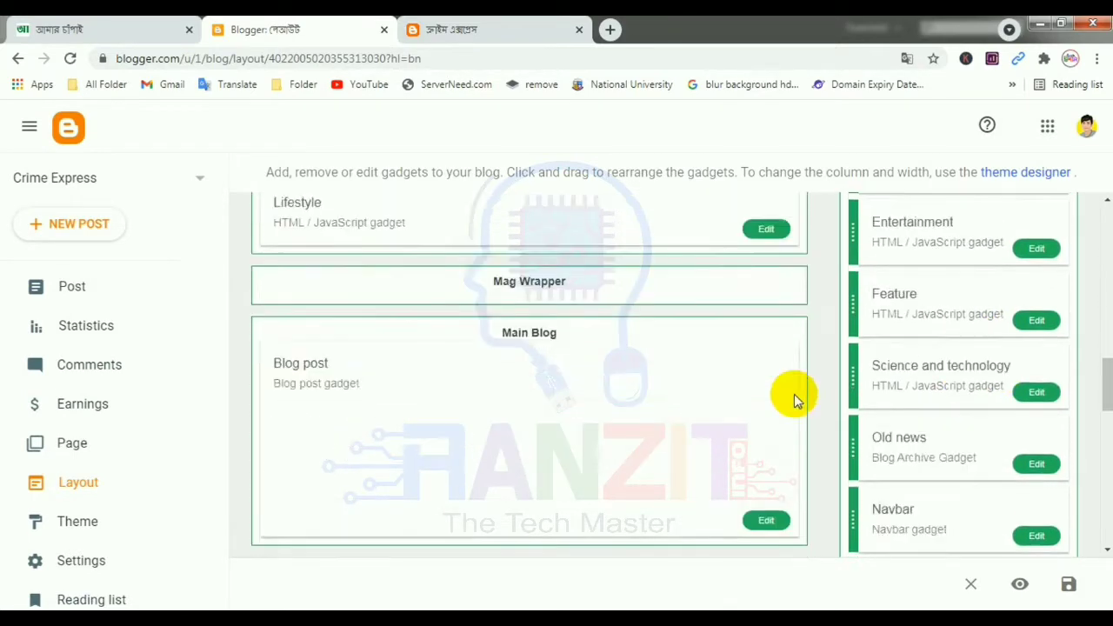
{"action": "scroll", "coordinate": [794, 399], "scroll_direction": "down", "scroll_amount": 3}
{"action": "scroll", "coordinate": [790, 398], "scroll_direction": "up", "scroll_amount": 15}
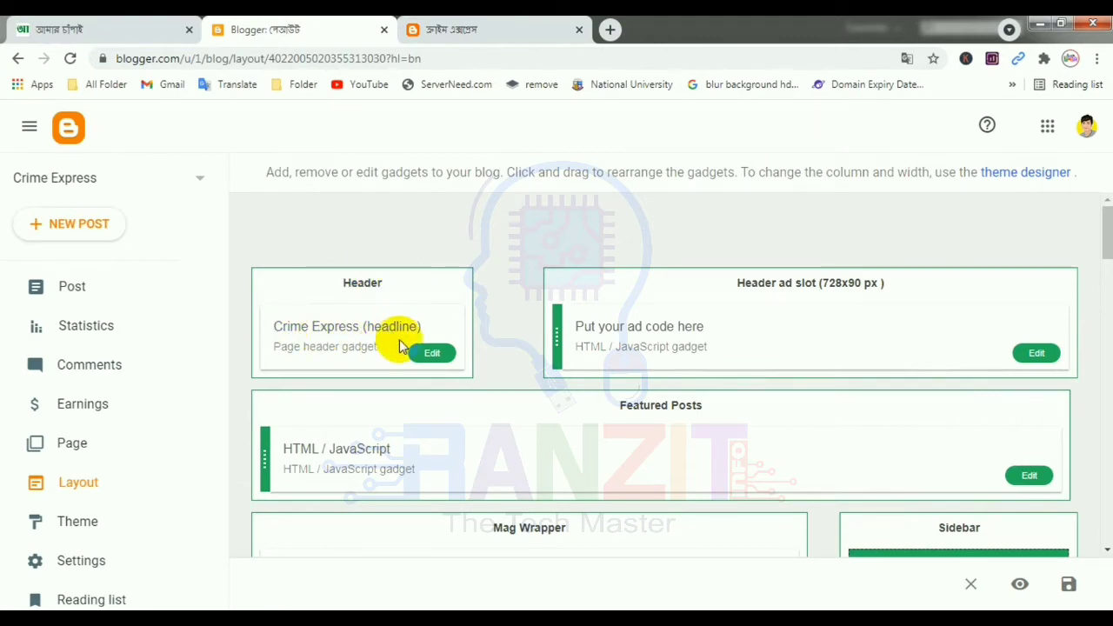
- Check the logo on the live blog, open the Header gadget's settings, and remove its current logo image
{"action": "left_click", "coordinate": [458, 28]}
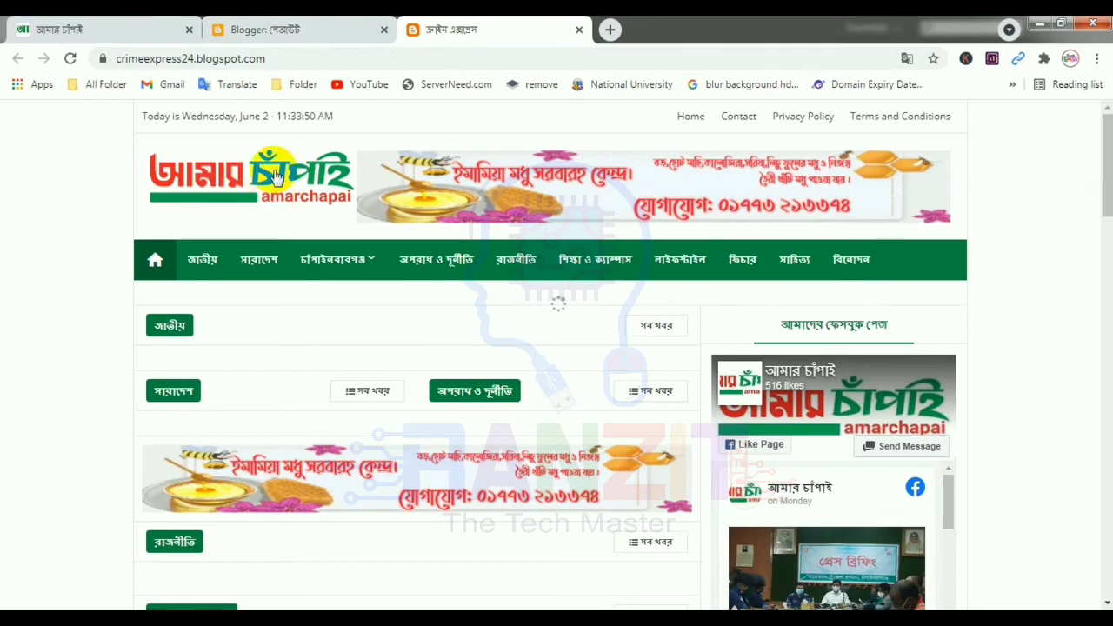
{"action": "left_click", "coordinate": [289, 21]}
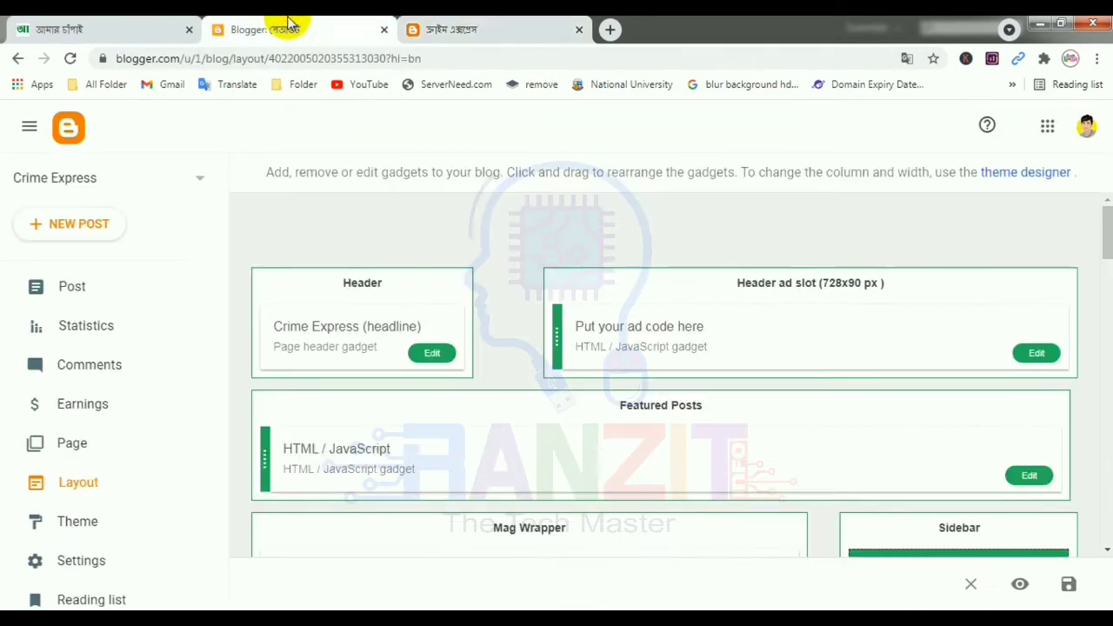
{"action": "left_click", "coordinate": [432, 355]}
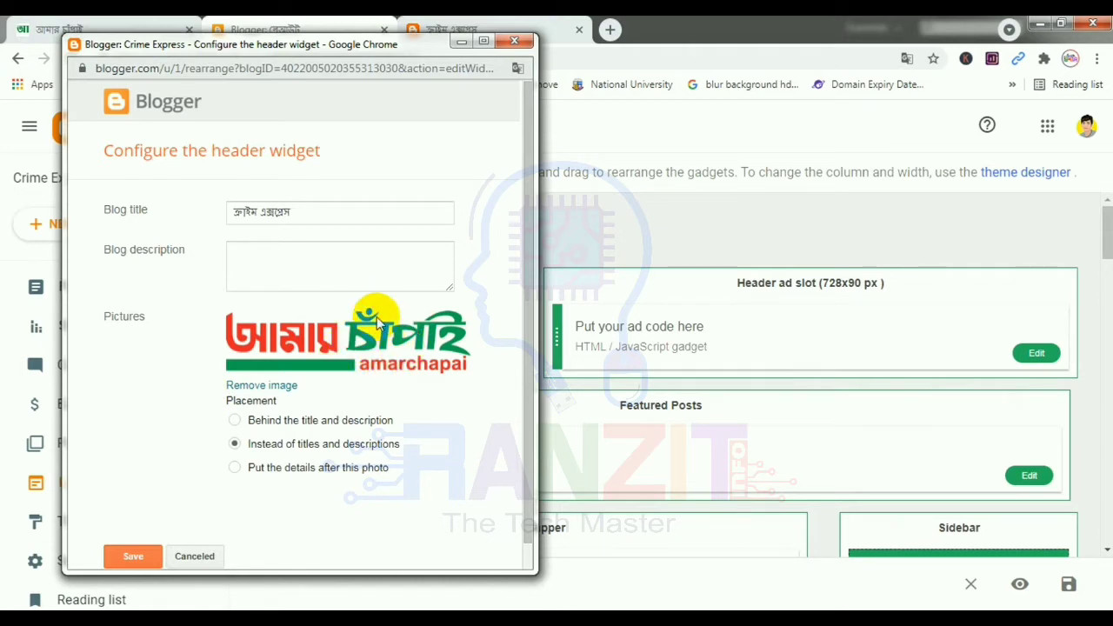
{"action": "scroll", "coordinate": [376, 321], "scroll_direction": "down", "scroll_amount": 1}
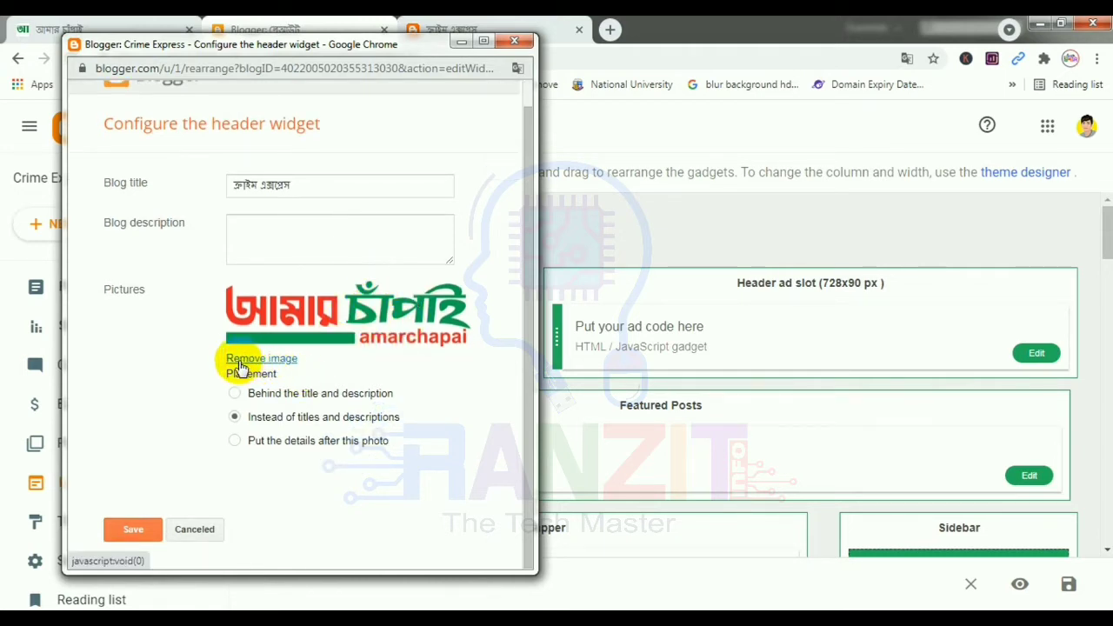
{"action": "left_click", "coordinate": [285, 359]}
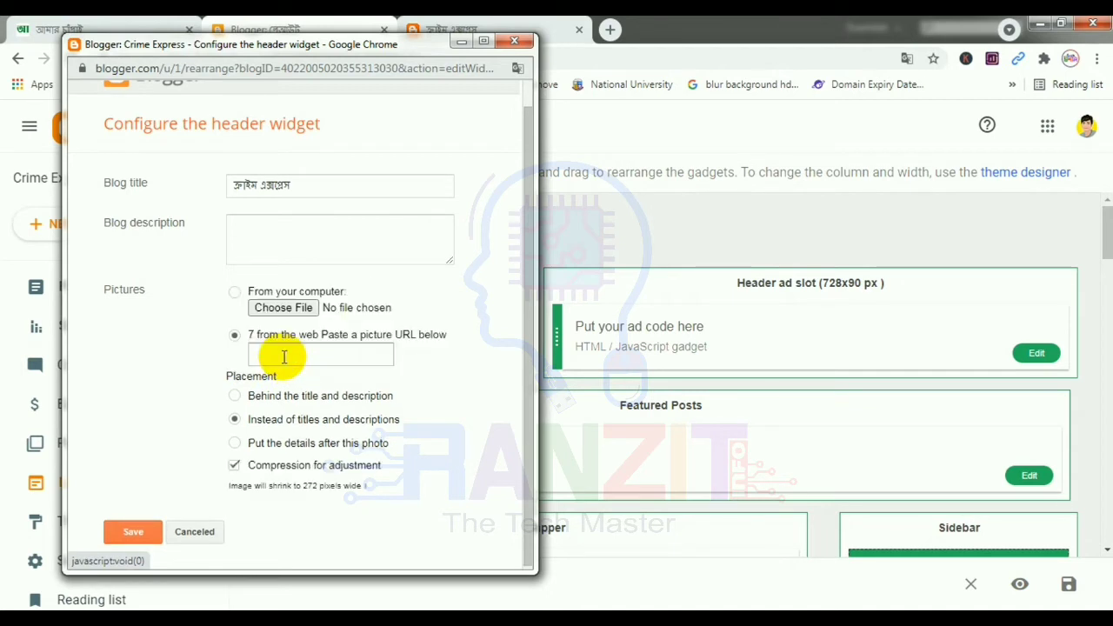
- Upload the Untitled-2 logo from the Crime Express folder under News Portal Logo as the header image and save the gadget
{"action": "left_click", "coordinate": [298, 309]}
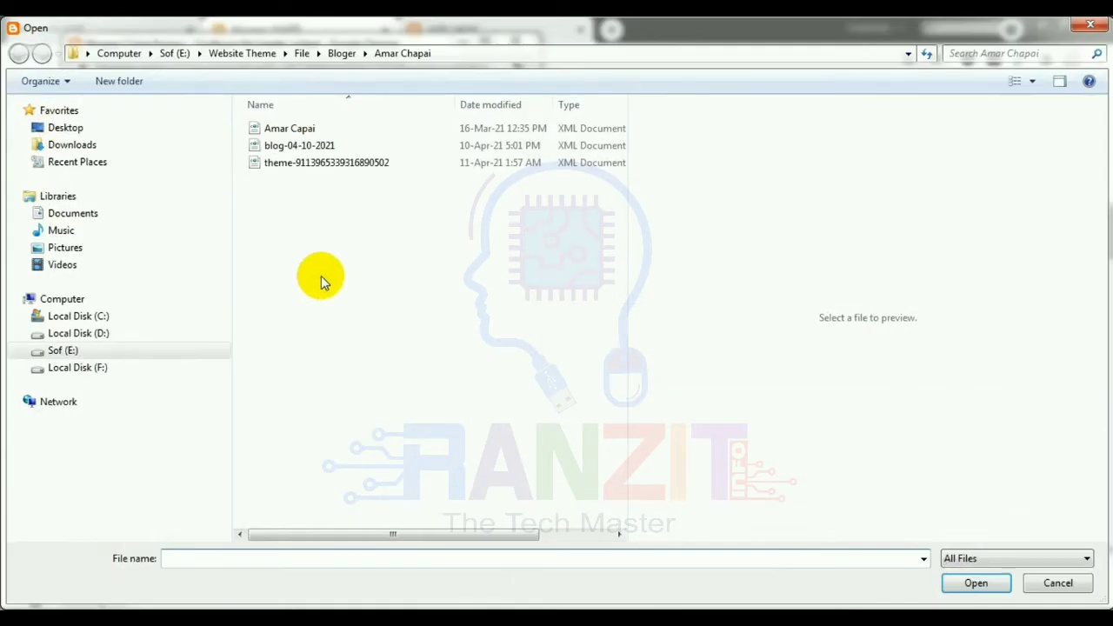
{"action": "left_click", "coordinate": [77, 369]}
{"action": "double_click", "coordinate": [295, 144]}
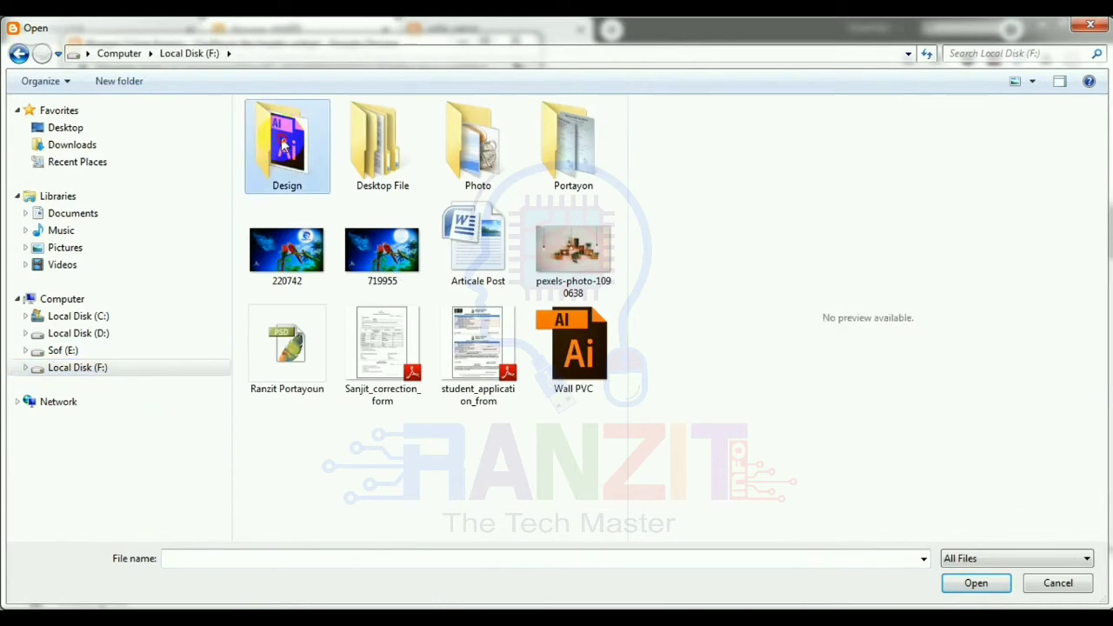
{"action": "double_click", "coordinate": [298, 265]}
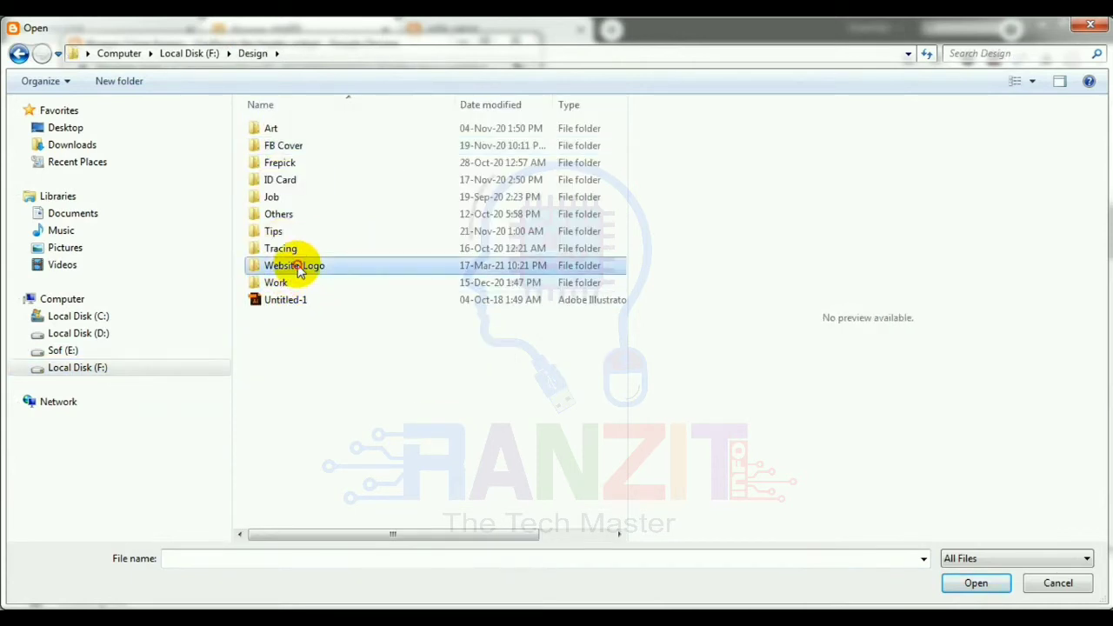
{"action": "left_click", "coordinate": [309, 146]}
{"action": "double_click", "coordinate": [310, 146]}
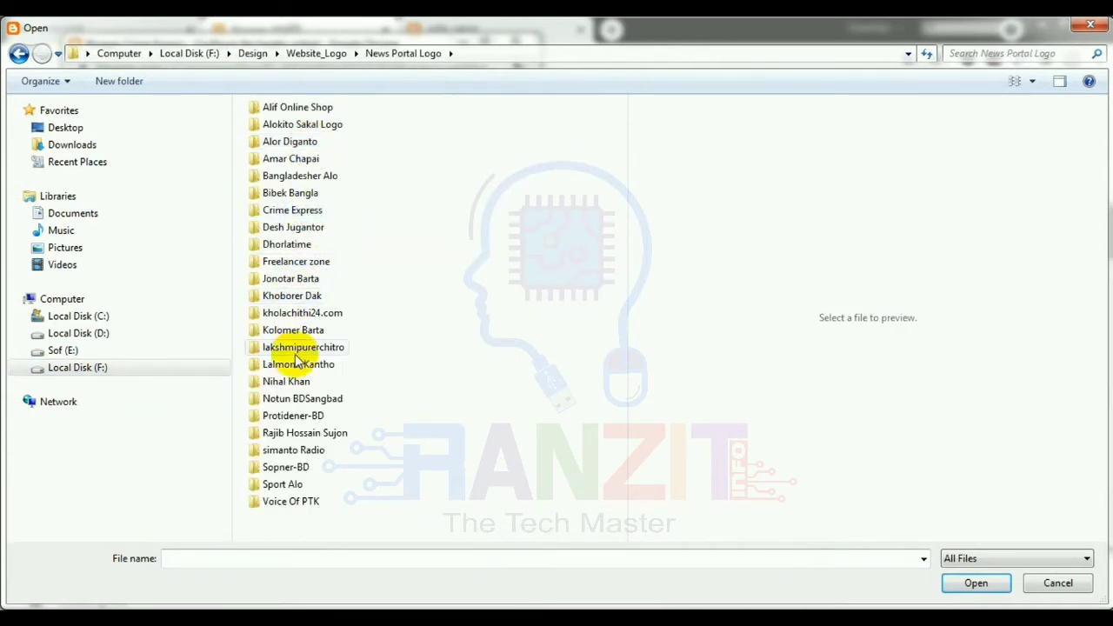
{"action": "double_click", "coordinate": [300, 214]}
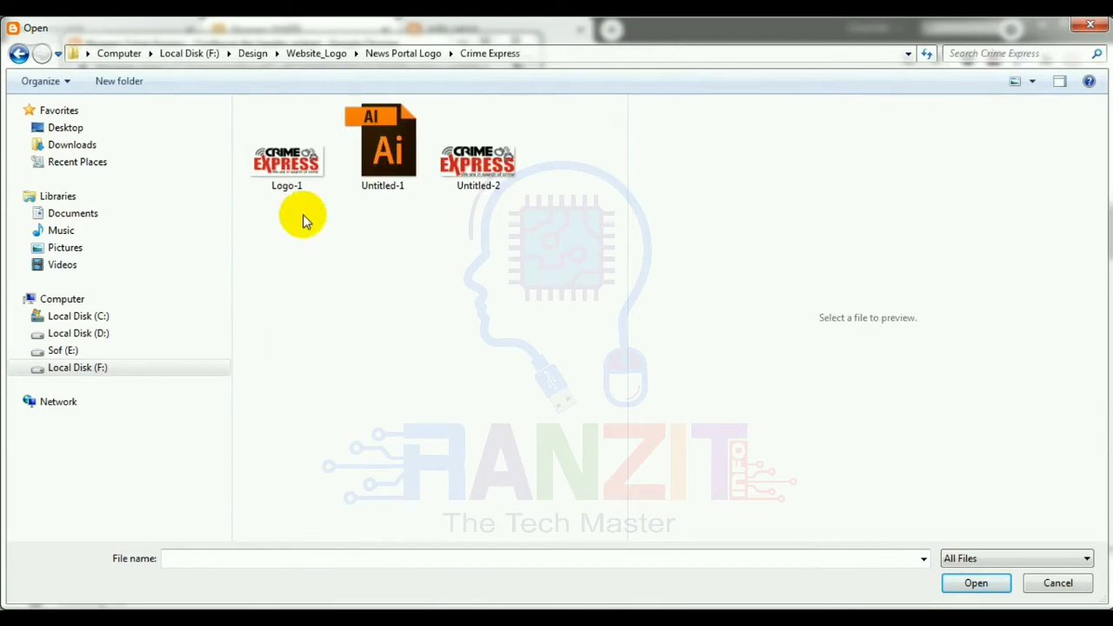
{"action": "left_click", "coordinate": [477, 167]}
{"action": "left_click", "coordinate": [982, 581]}
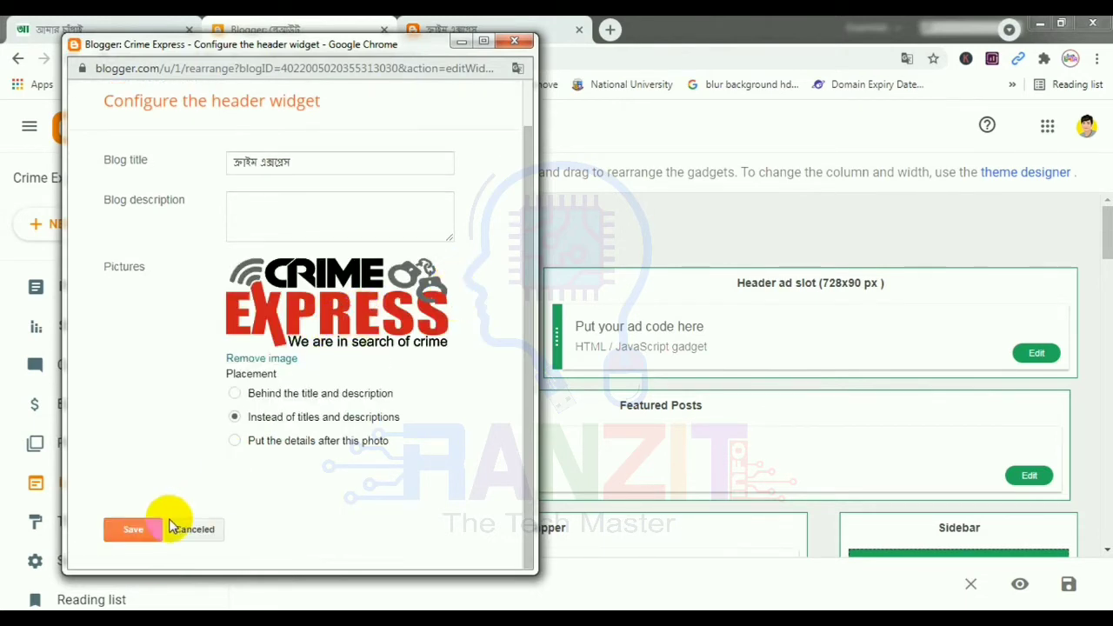
{"action": "left_click", "coordinate": [133, 530]}
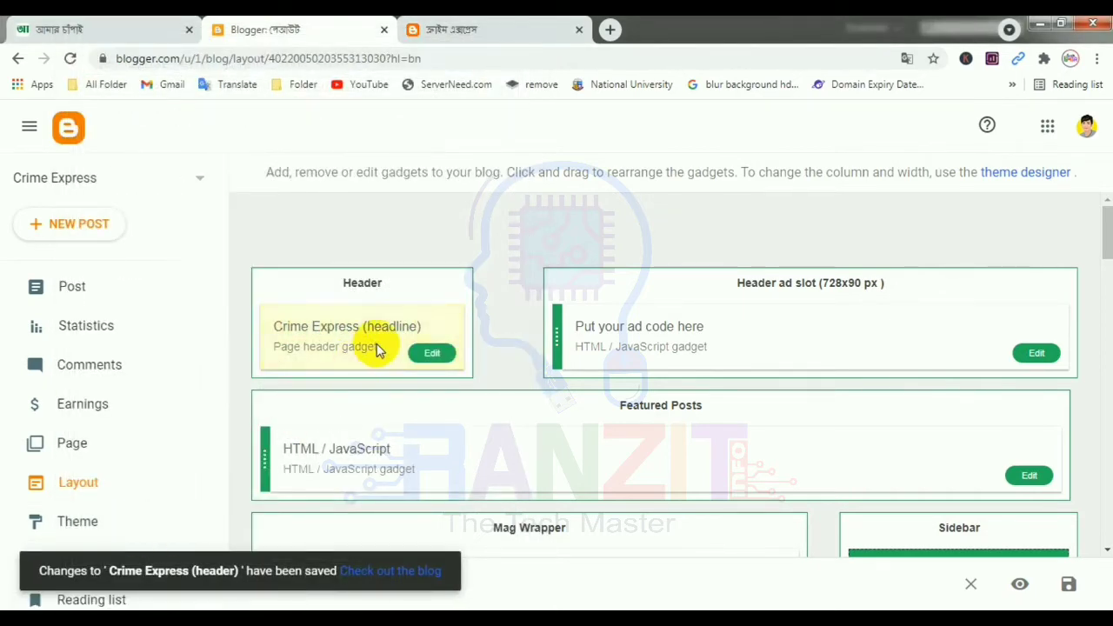
- Reload the live blog, check the logo in its header, and dismiss the translation prompt
{"action": "left_click", "coordinate": [476, 32]}
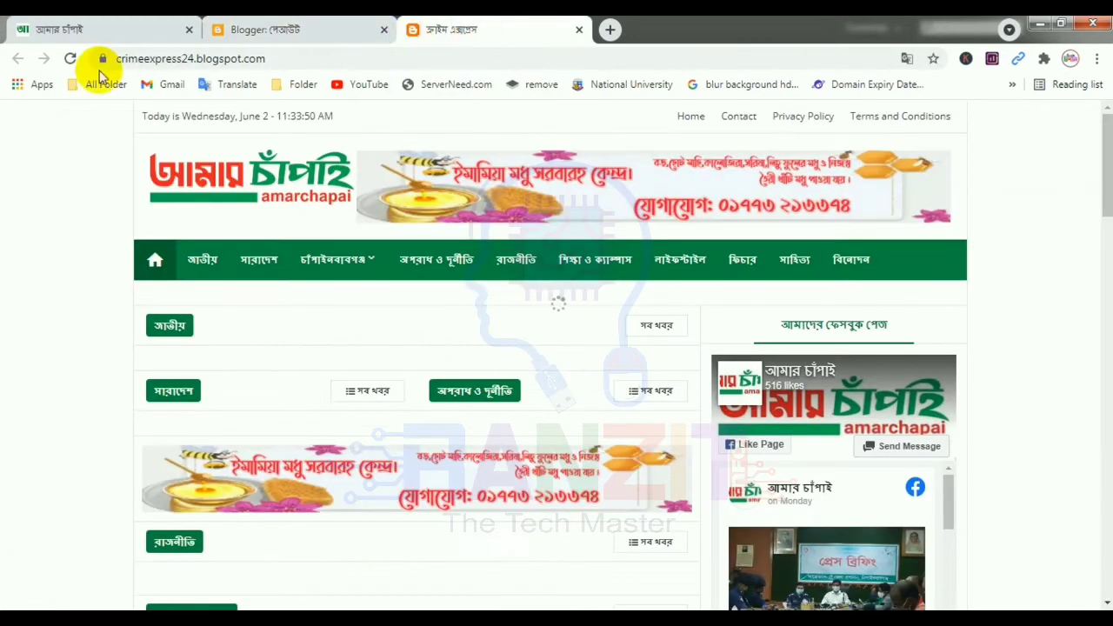
{"action": "left_click", "coordinate": [70, 61]}
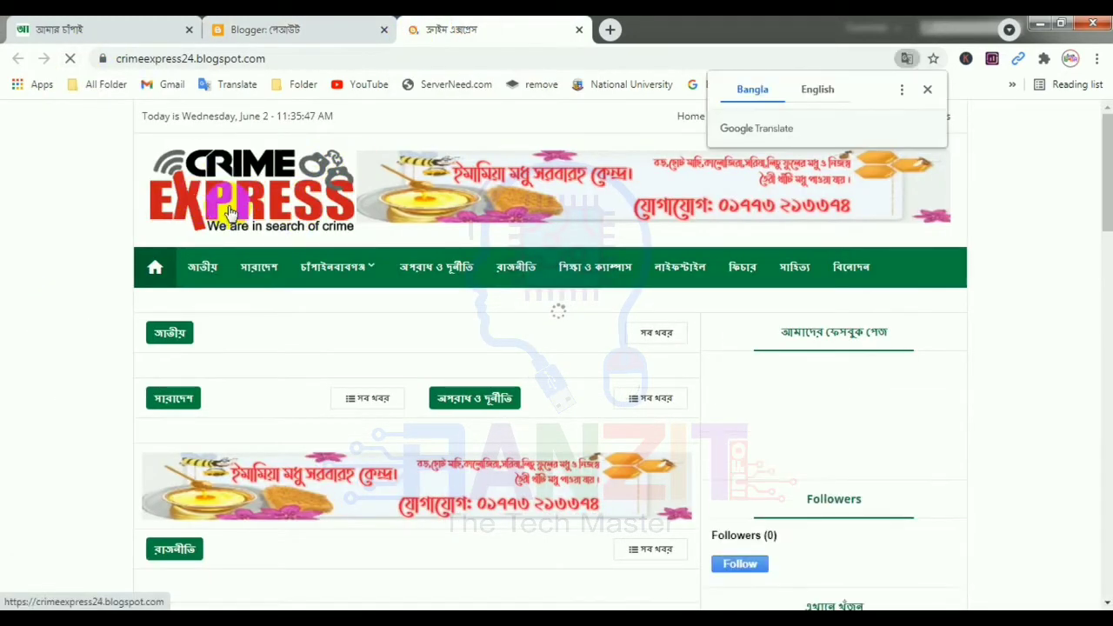
{"action": "left_click", "coordinate": [1101, 104]}
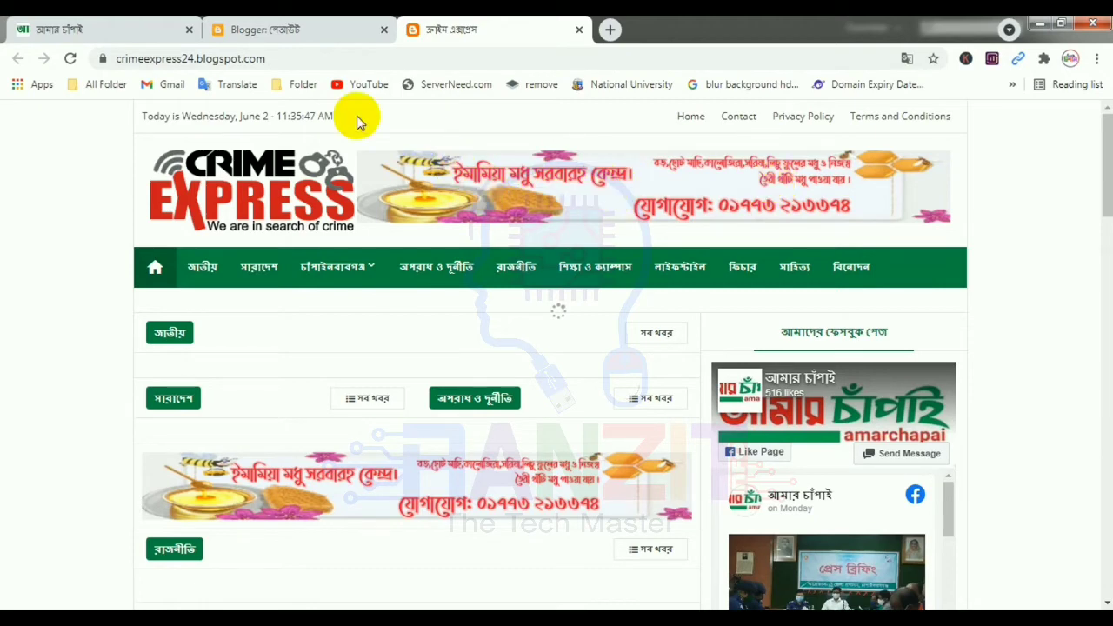
- Clear the banner code from the "Header ad slot (728x90 px)" gadget in the blog layout and save it
{"action": "left_click", "coordinate": [285, 32]}
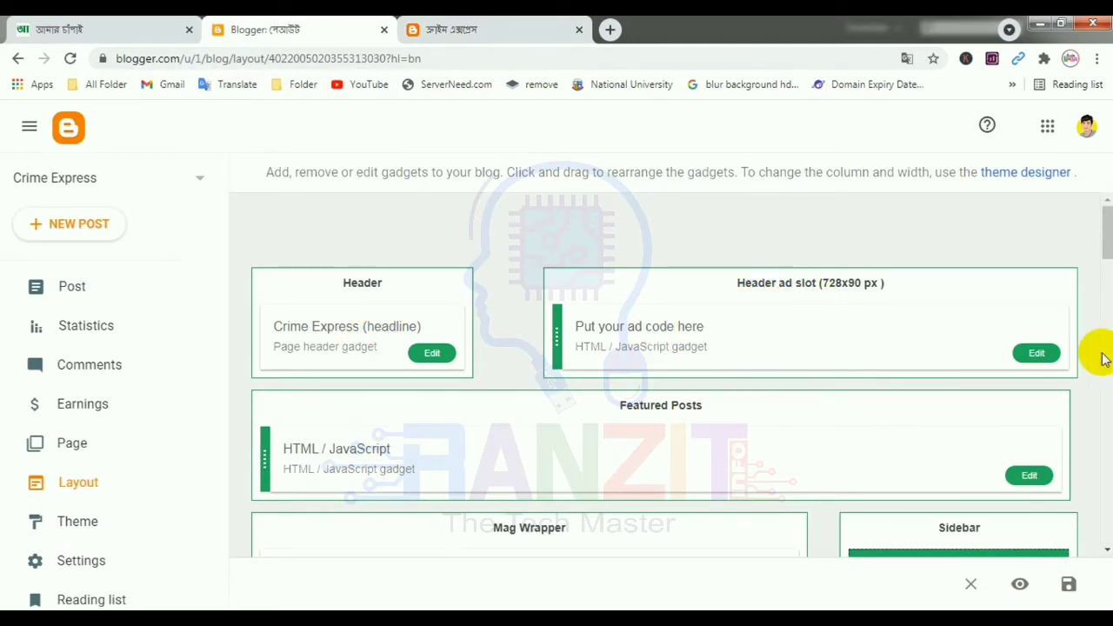
{"action": "left_click", "coordinate": [1037, 354]}
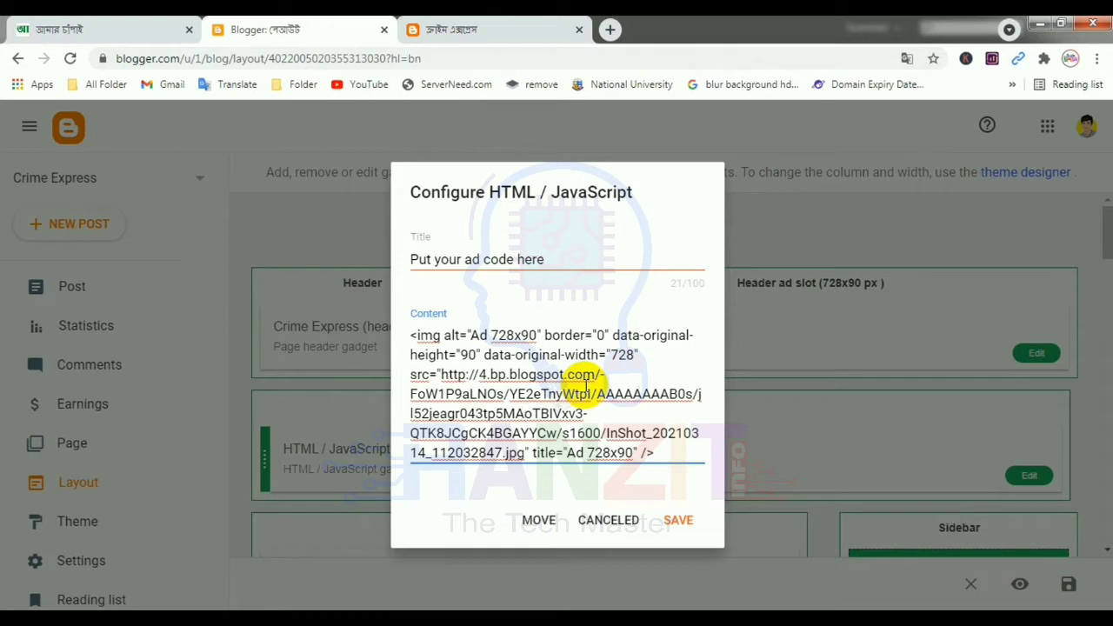
{"action": "key", "text": "ctrl+a"}
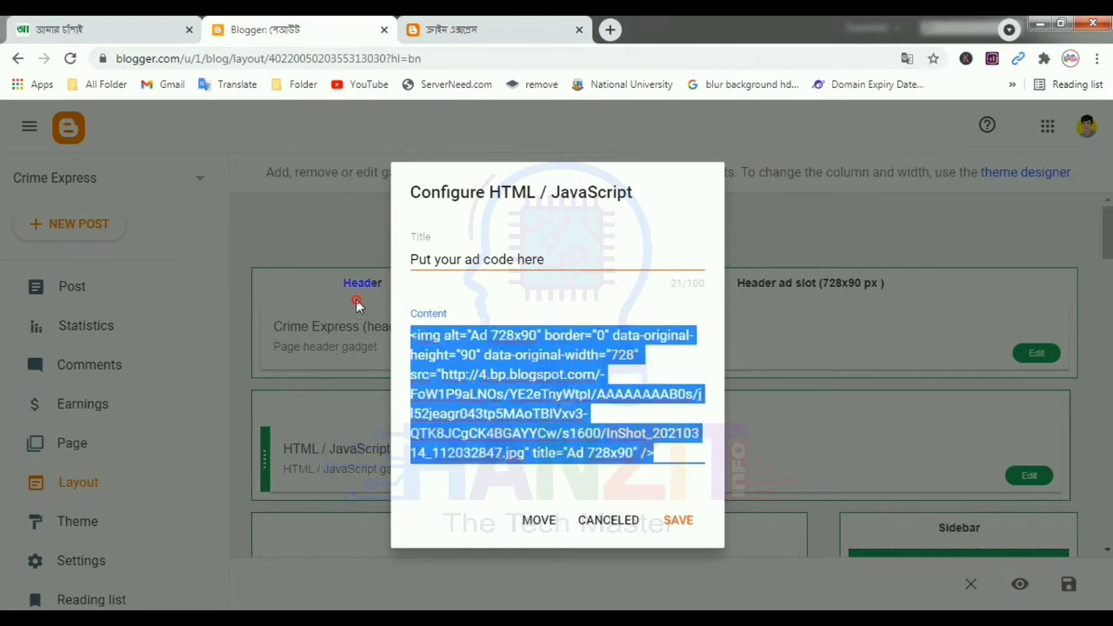
{"action": "key", "text": "BackSpace"}
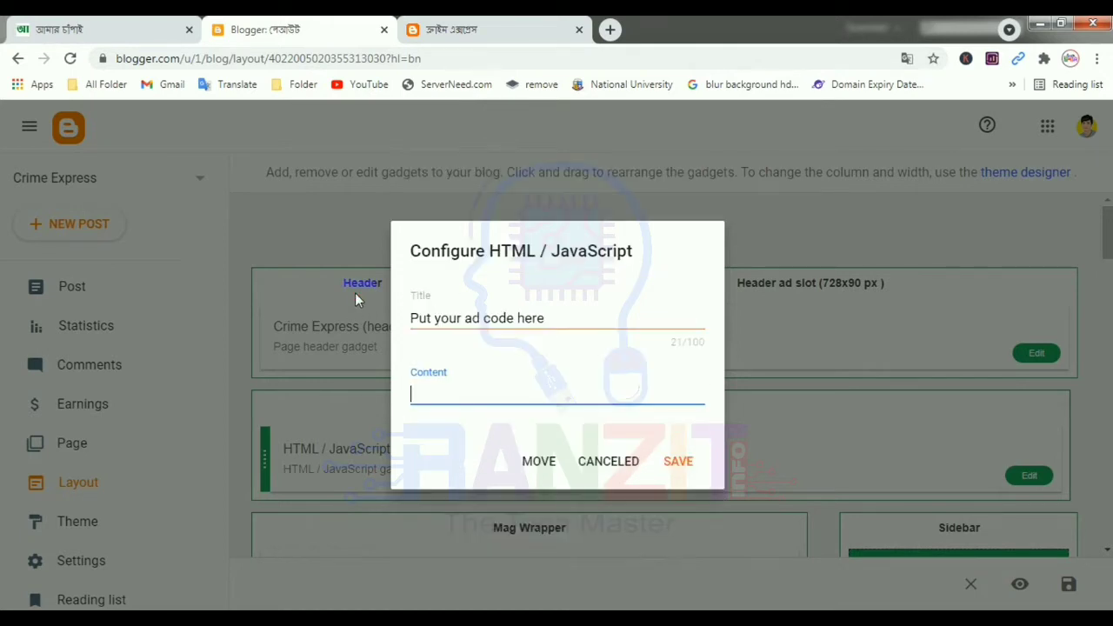
{"action": "left_click", "coordinate": [677, 464]}
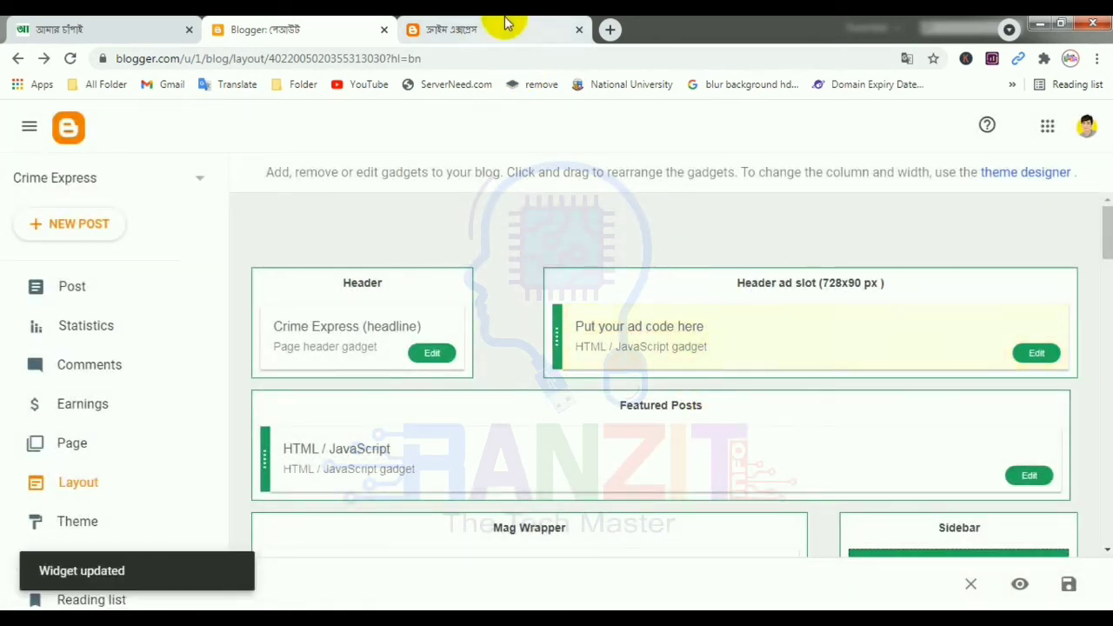
- Reload the live blog, dismiss the translation prompt, and examine the header ad area and the news sections down the homepage
{"action": "left_click", "coordinate": [501, 23]}
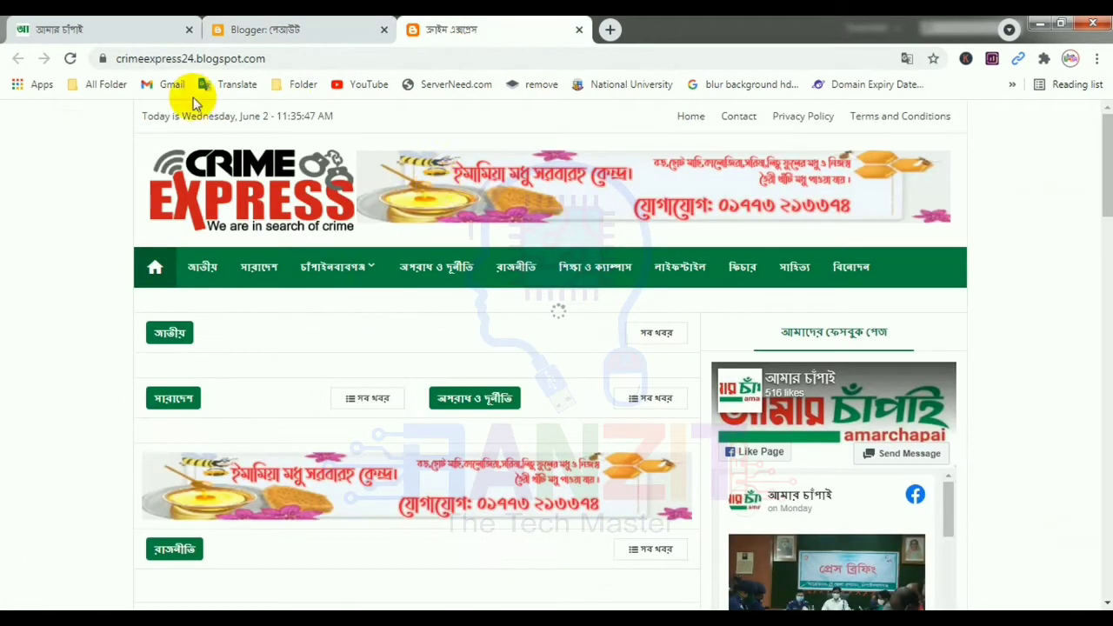
{"action": "left_click", "coordinate": [69, 58]}
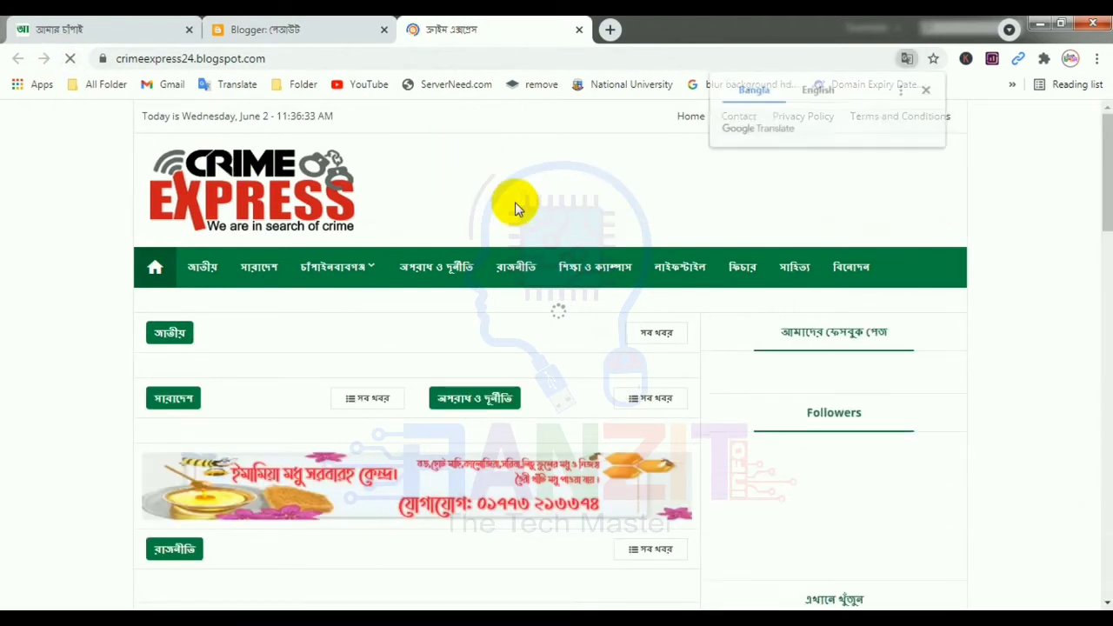
{"action": "left_click", "coordinate": [930, 83]}
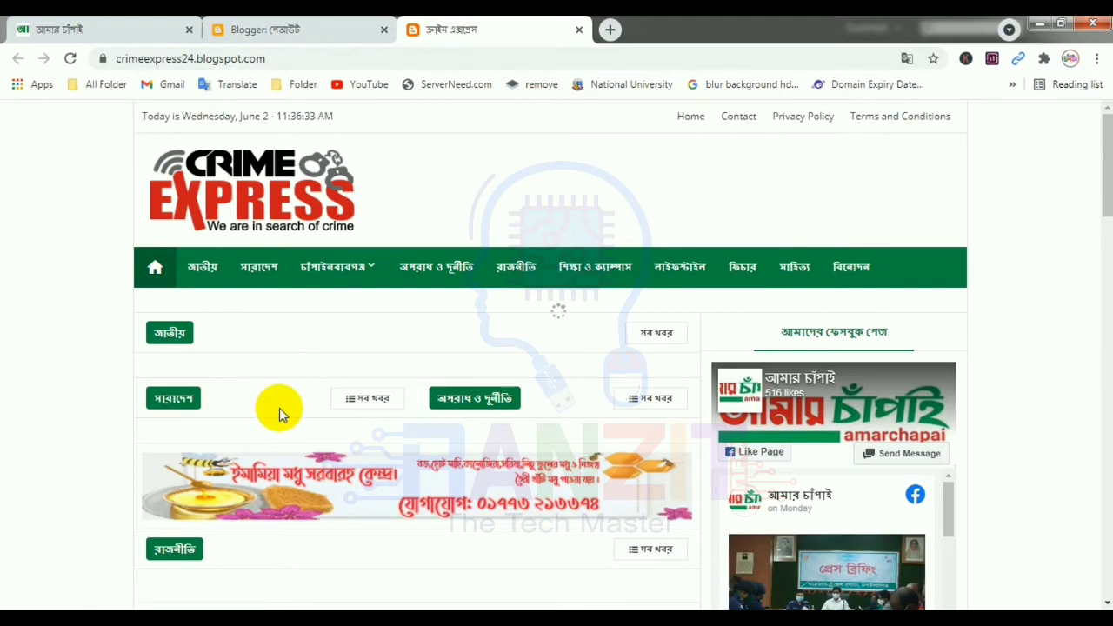
{"action": "scroll", "coordinate": [287, 410], "scroll_direction": "down", "scroll_amount": 3}
{"action": "scroll", "coordinate": [472, 415], "scroll_direction": "down", "scroll_amount": 5}
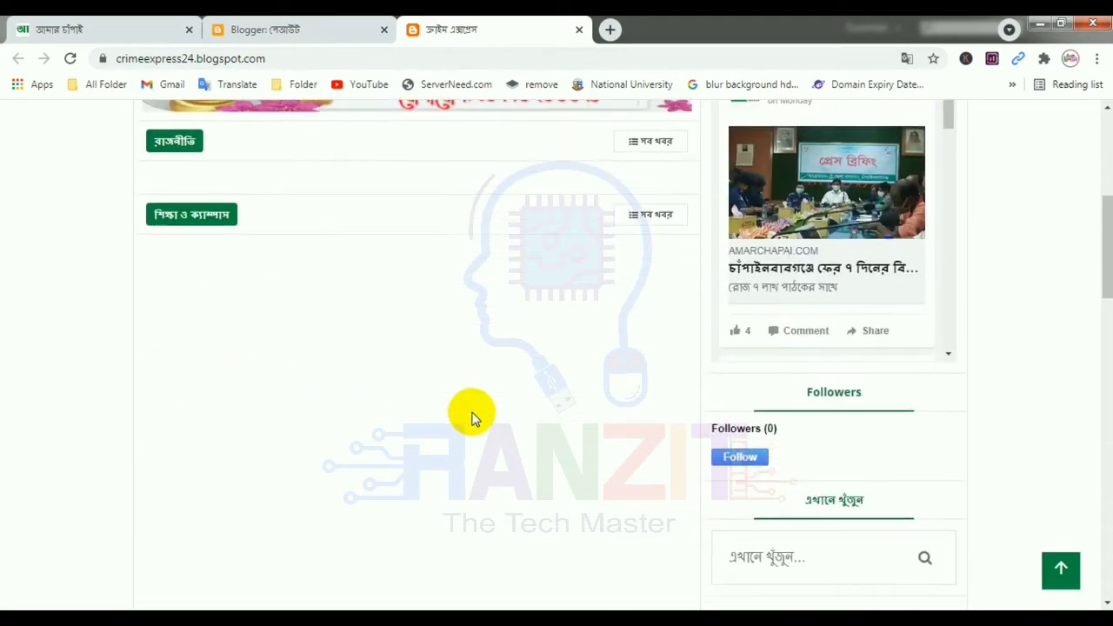
{"action": "scroll", "coordinate": [472, 415], "scroll_direction": "down", "scroll_amount": 5}
{"action": "scroll", "coordinate": [472, 415], "scroll_direction": "up", "scroll_amount": 10}
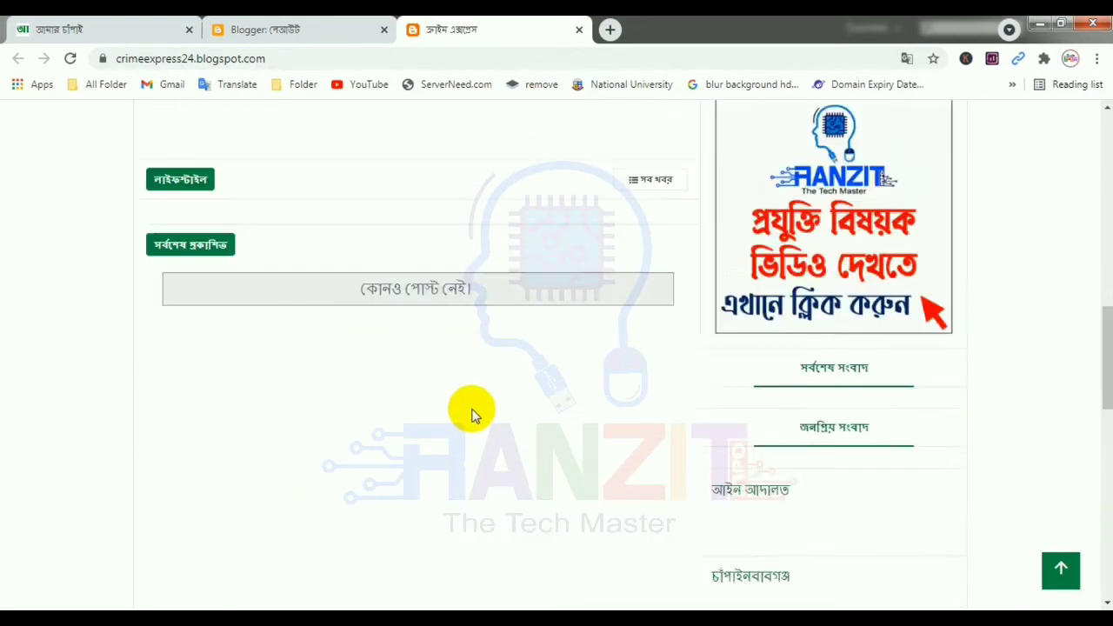
{"action": "scroll", "coordinate": [472, 415], "scroll_direction": "up", "scroll_amount": 3}
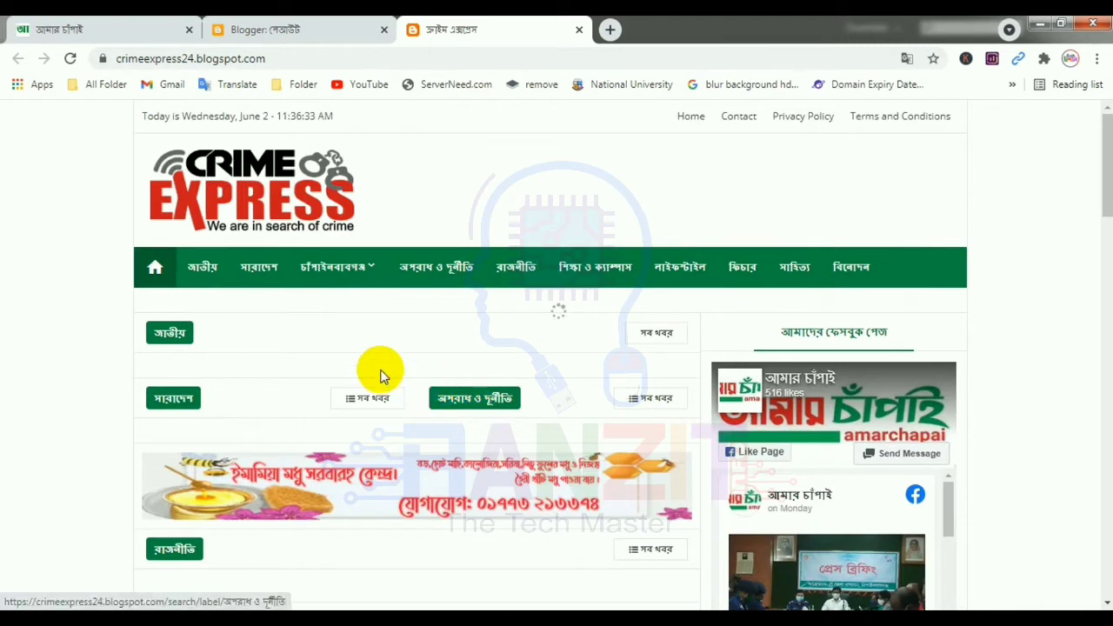
- Return to the Blogger dashboard and create a new blank post
{"action": "left_click", "coordinate": [294, 29]}
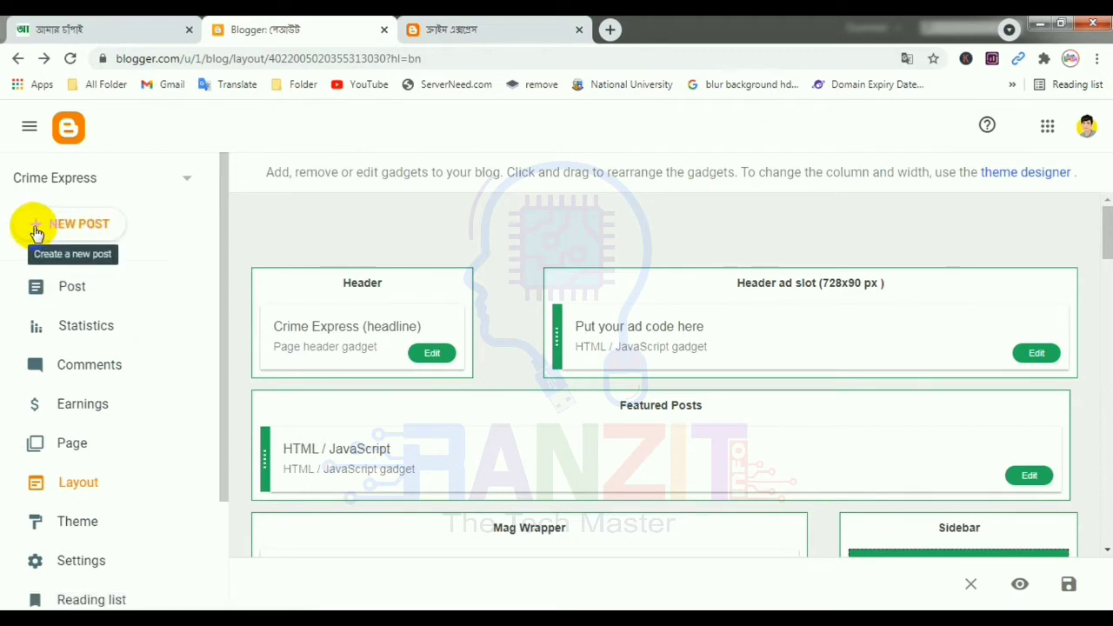
{"action": "left_click", "coordinate": [98, 227]}
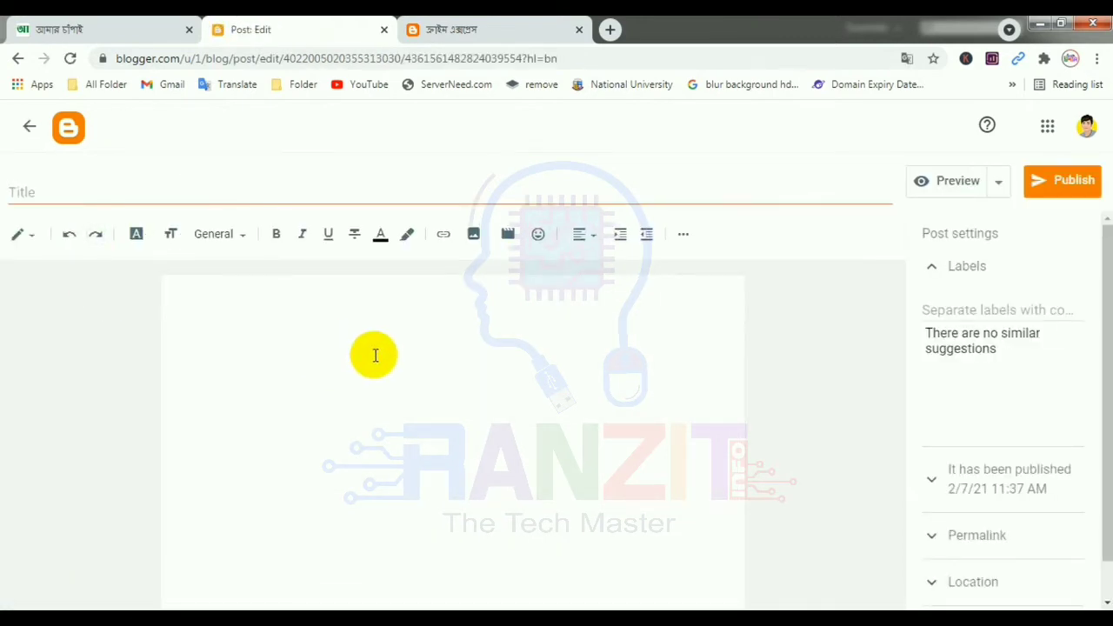
{"action": "left_click", "coordinate": [331, 344]}
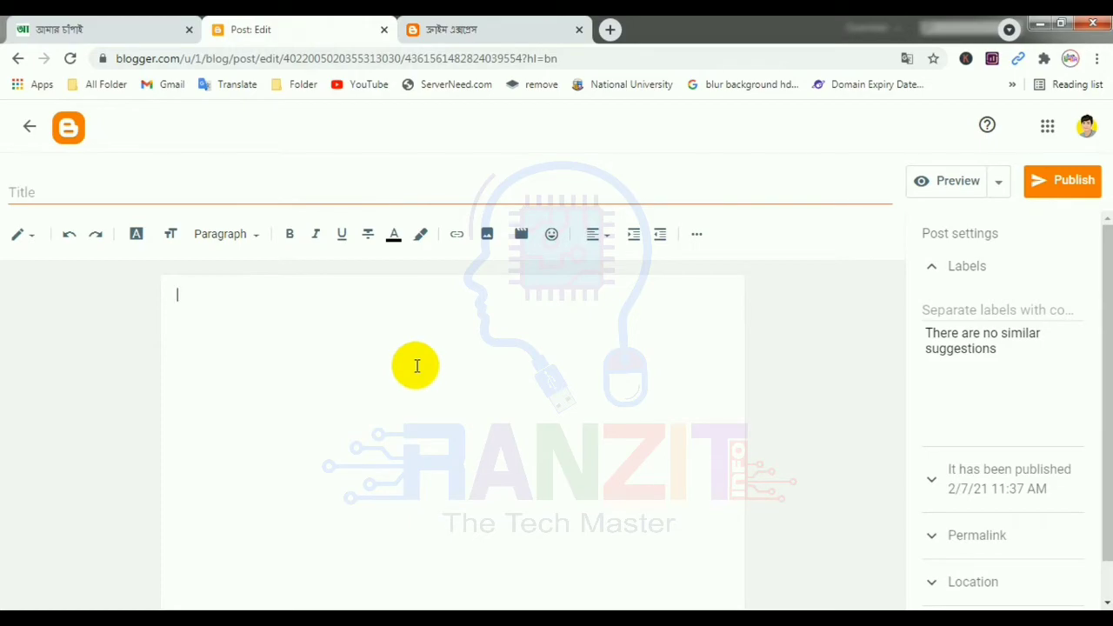
- Copy the headline "চাঁপাইনবাবগঞ্জে ট্রাক চাপায় শিশু নিহত" from its amarchapai.com article and paste it as the new post's title
{"action": "left_click", "coordinate": [66, 27]}
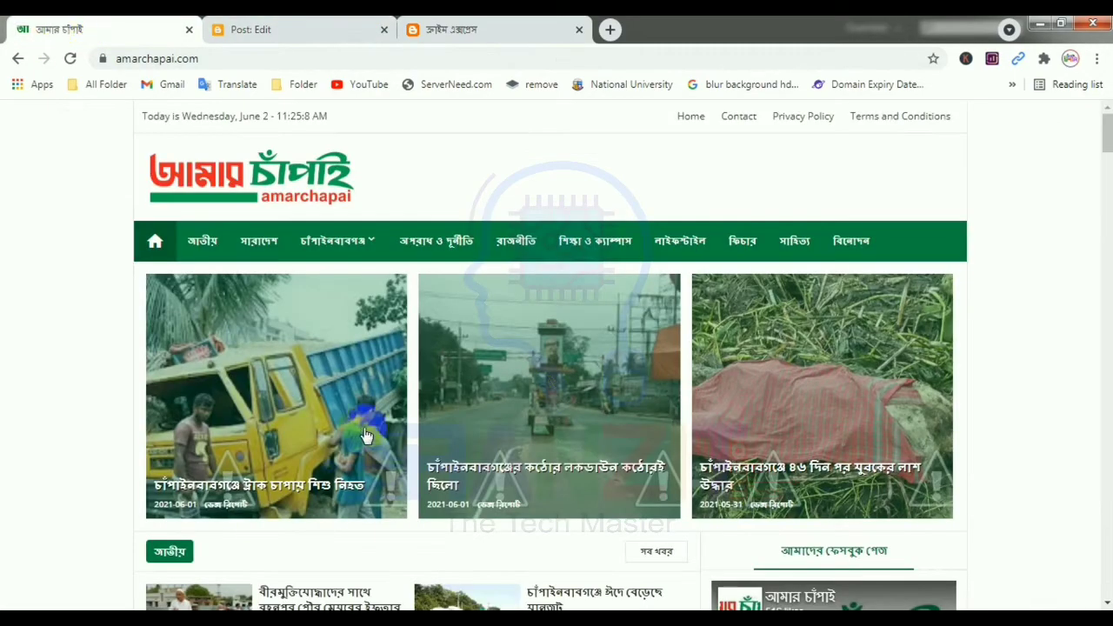
{"action": "scroll", "coordinate": [366, 435], "scroll_direction": "down", "scroll_amount": 3}
{"action": "scroll", "coordinate": [826, 487], "scroll_direction": "down", "scroll_amount": 10}
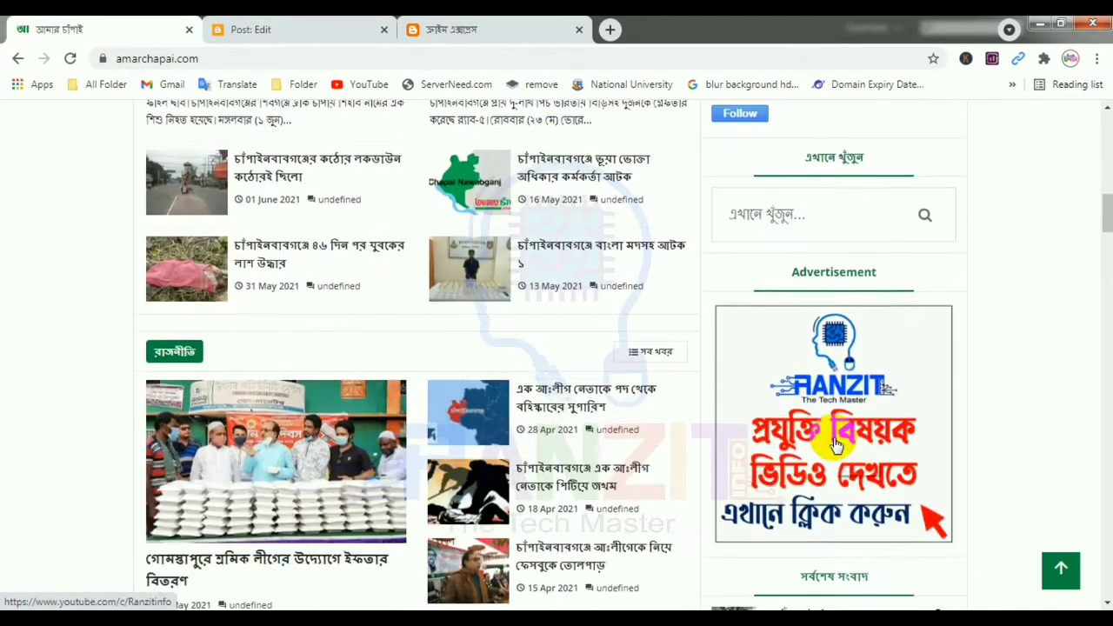
{"action": "scroll", "coordinate": [834, 443], "scroll_direction": "down", "scroll_amount": 4}
{"action": "left_click", "coordinate": [832, 296]}
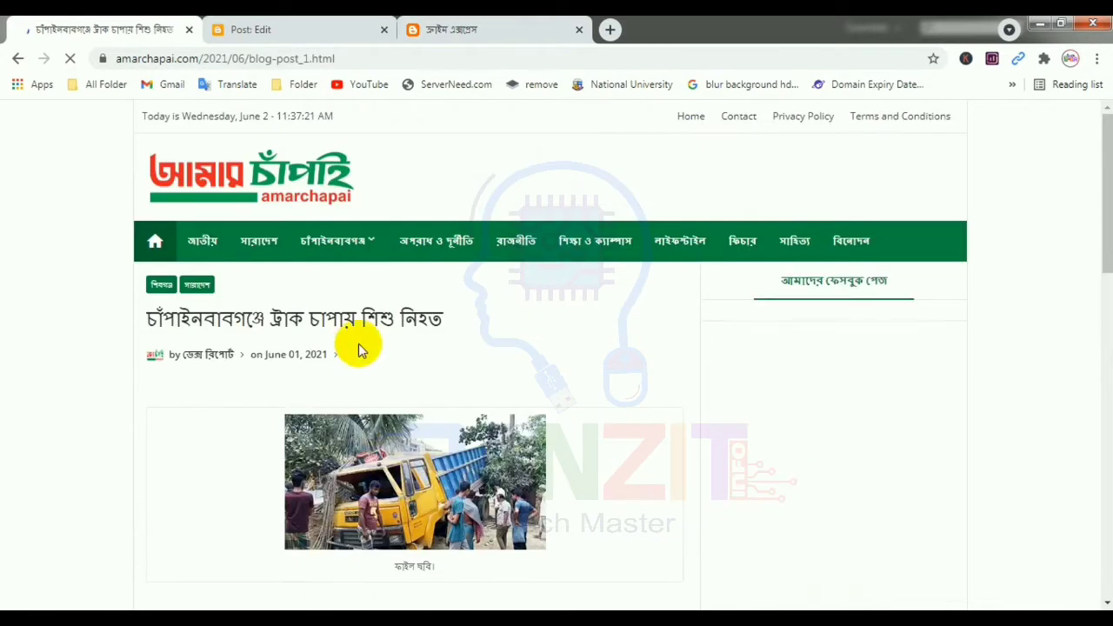
{"action": "left_click_drag", "start_coordinate": [150, 319], "coordinate": [439, 324]}
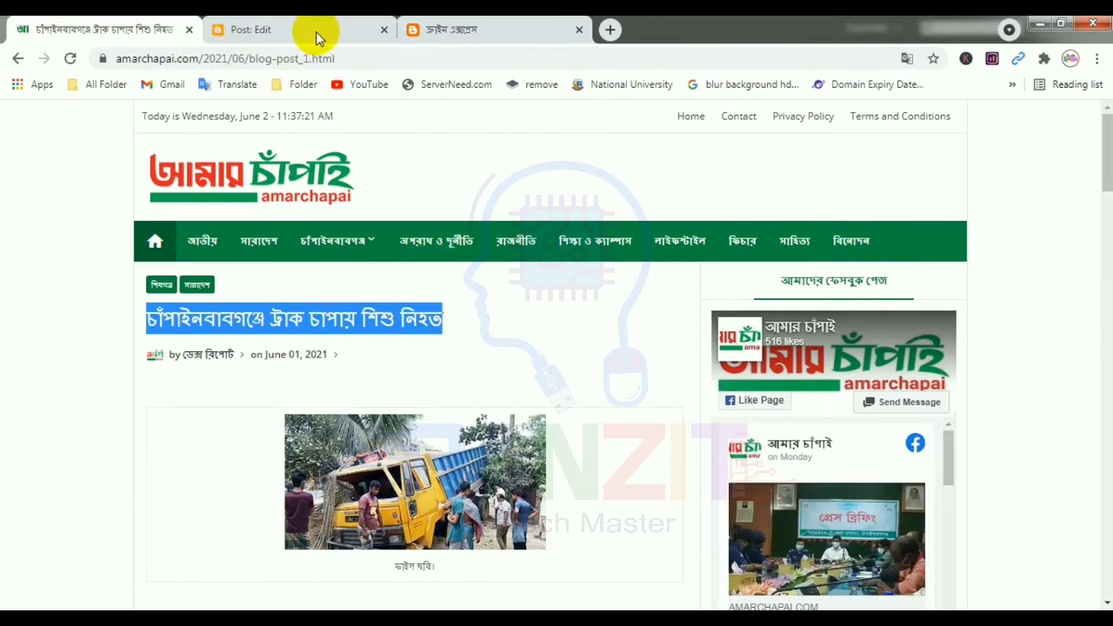
{"action": "left_click", "coordinate": [316, 35]}
{"action": "left_click", "coordinate": [19, 191]}
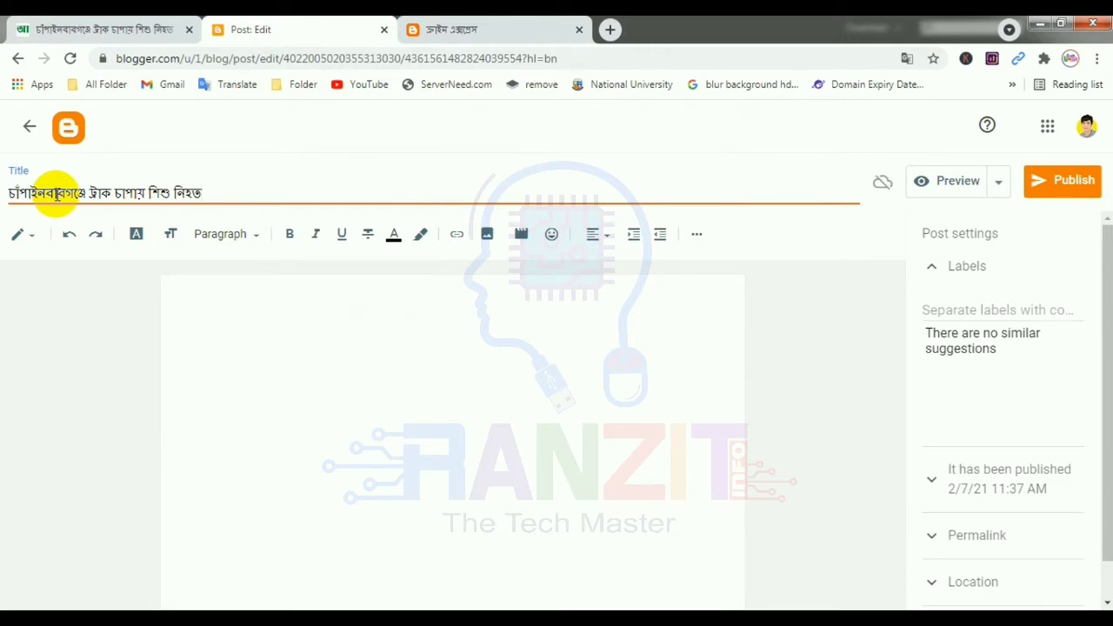
- Copy the full body text of the amarchapai.com truck accident article and paste it into the new post's body
{"action": "left_click", "coordinate": [87, 29]}
{"action": "scroll", "coordinate": [200, 278], "scroll_direction": "down", "scroll_amount": 8}
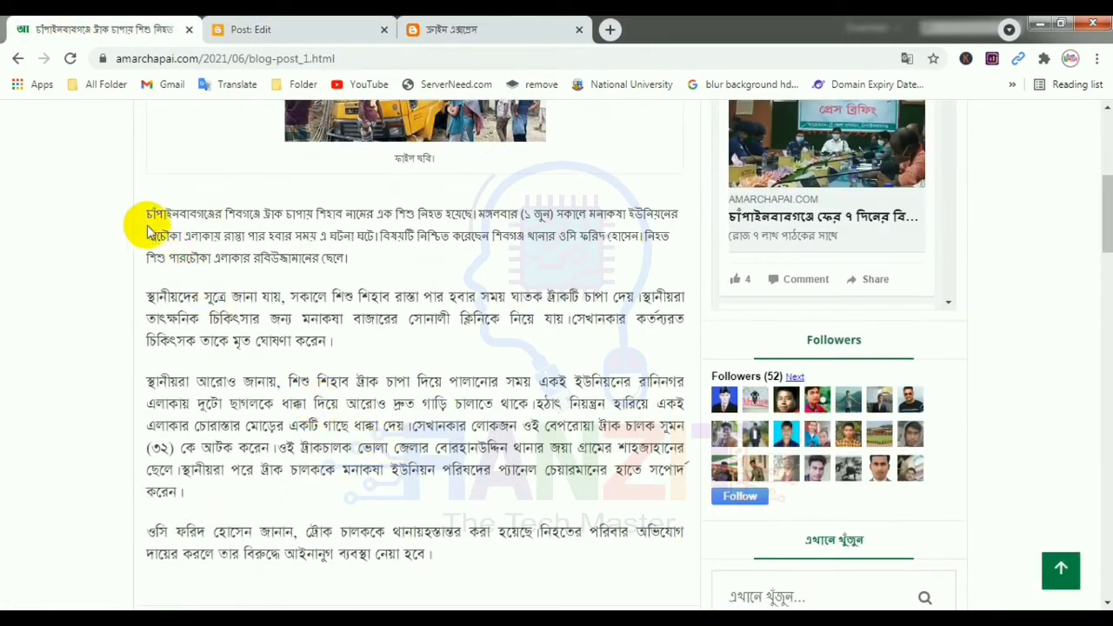
{"action": "left_click_drag", "start_coordinate": [146, 216], "coordinate": [432, 359]}
{"action": "key", "text": "ctrl+c"}
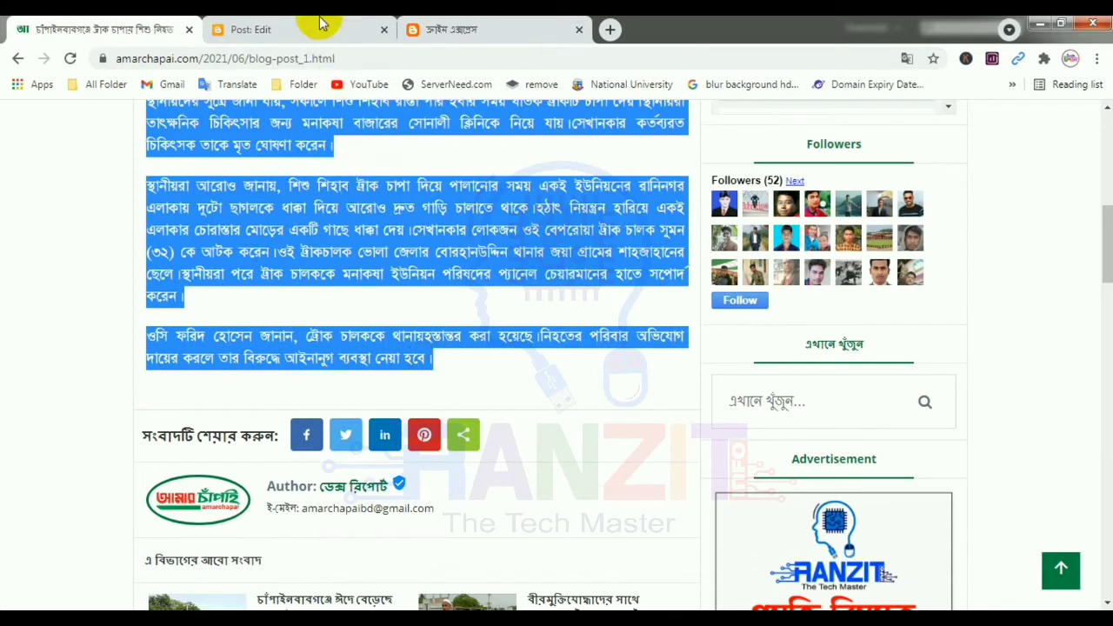
{"action": "left_click", "coordinate": [323, 28]}
{"action": "left_click", "coordinate": [249, 347]}
{"action": "key", "text": "ctrl+v"}
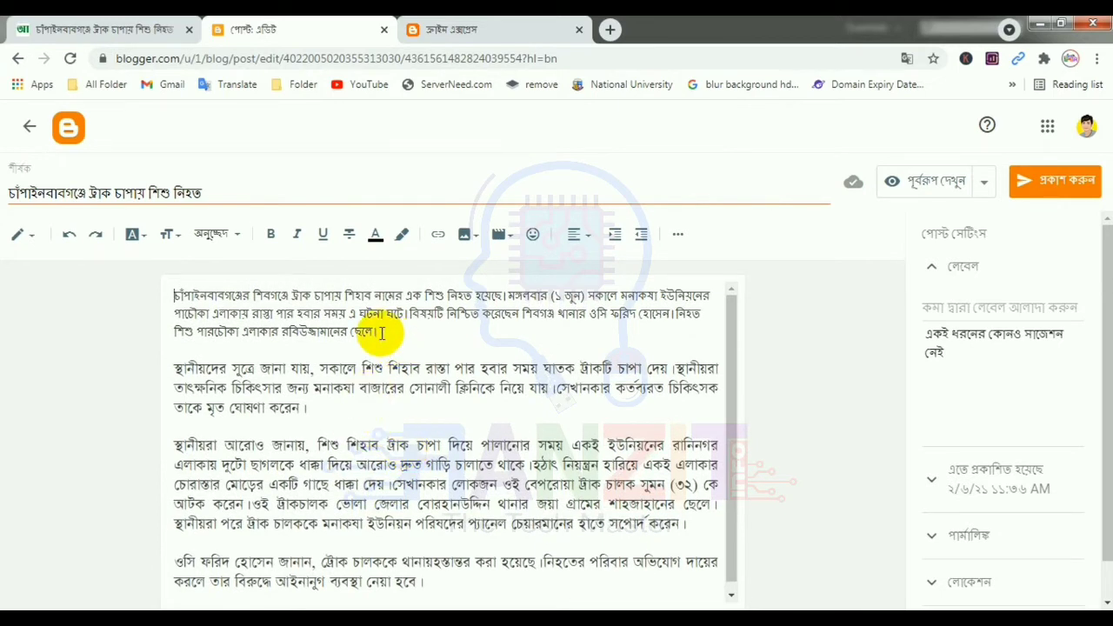
- Insert an empty line above the first paragraph of the post body
{"action": "left_click_drag", "start_coordinate": [381, 333], "coordinate": [174, 295]}
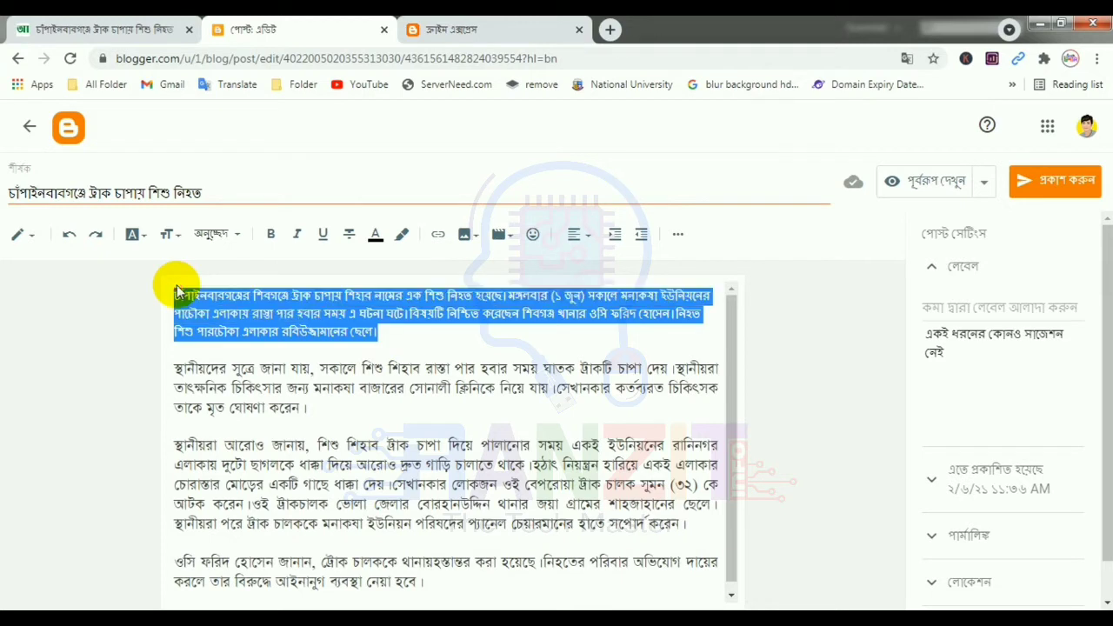
{"action": "left_click", "coordinate": [223, 297]}
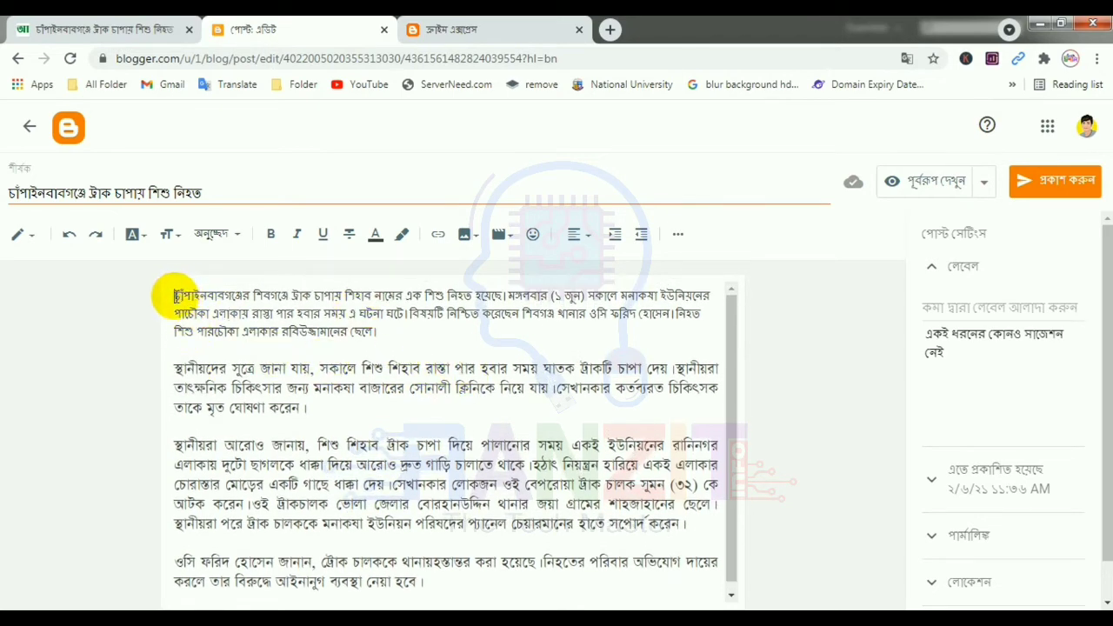
{"action": "left_click", "coordinate": [176, 297]}
{"action": "key", "text": "Return"}
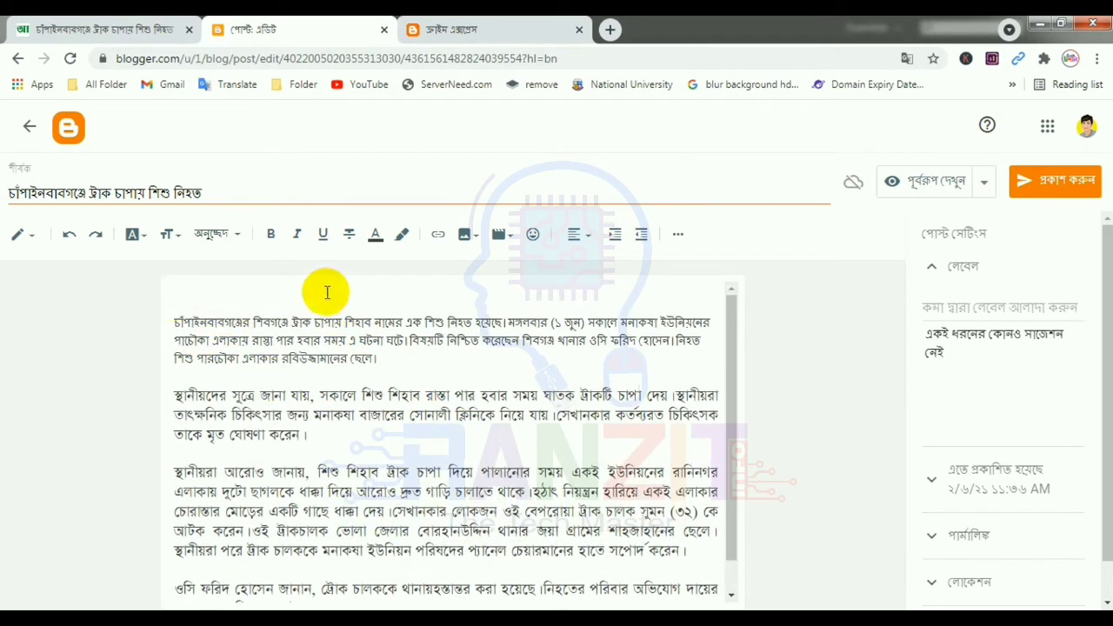
{"action": "left_click", "coordinate": [103, 29]}
{"action": "scroll", "coordinate": [529, 397], "scroll_direction": "up", "scroll_amount": 10}
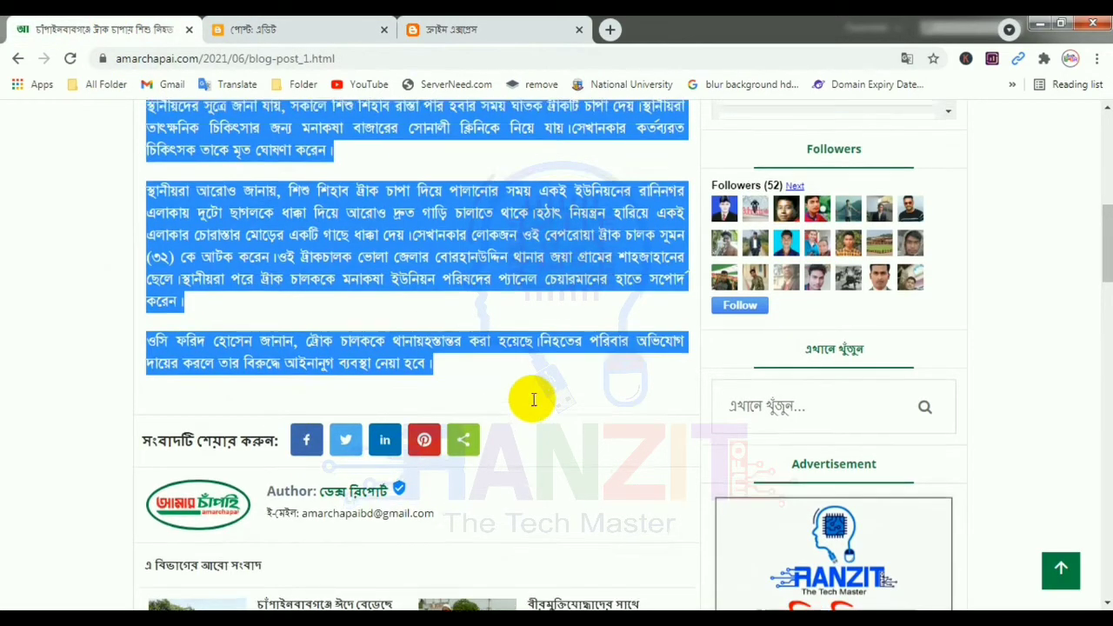
{"action": "scroll", "coordinate": [532, 398], "scroll_direction": "down", "scroll_amount": 1}
{"action": "left_click", "coordinate": [591, 405]}
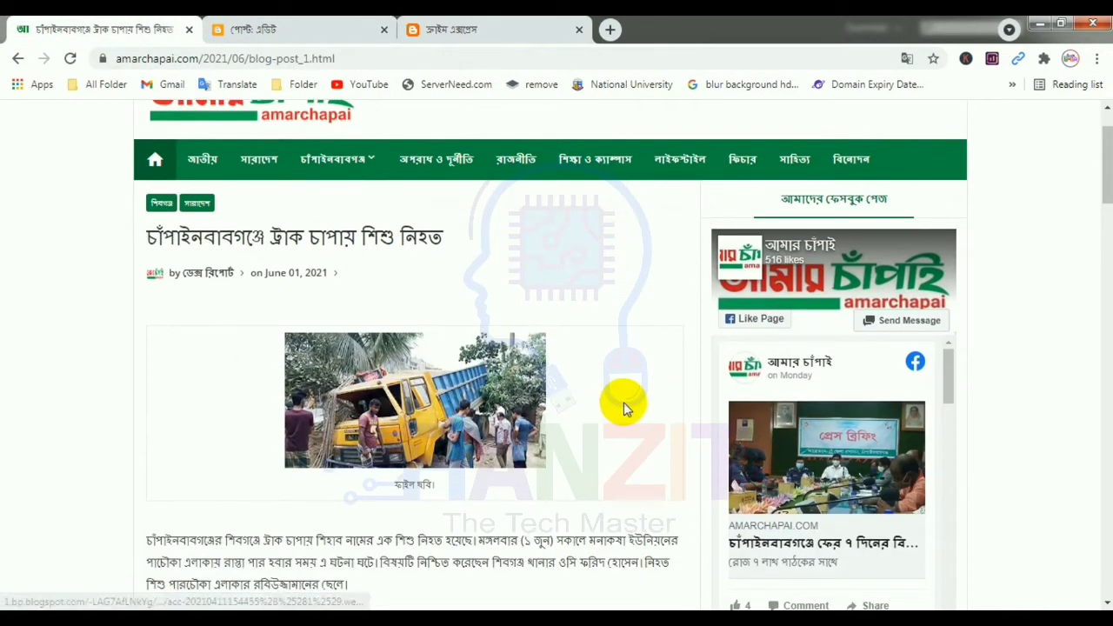
{"action": "right_click", "coordinate": [405, 404]}
{"action": "left_click", "coordinate": [481, 281]}
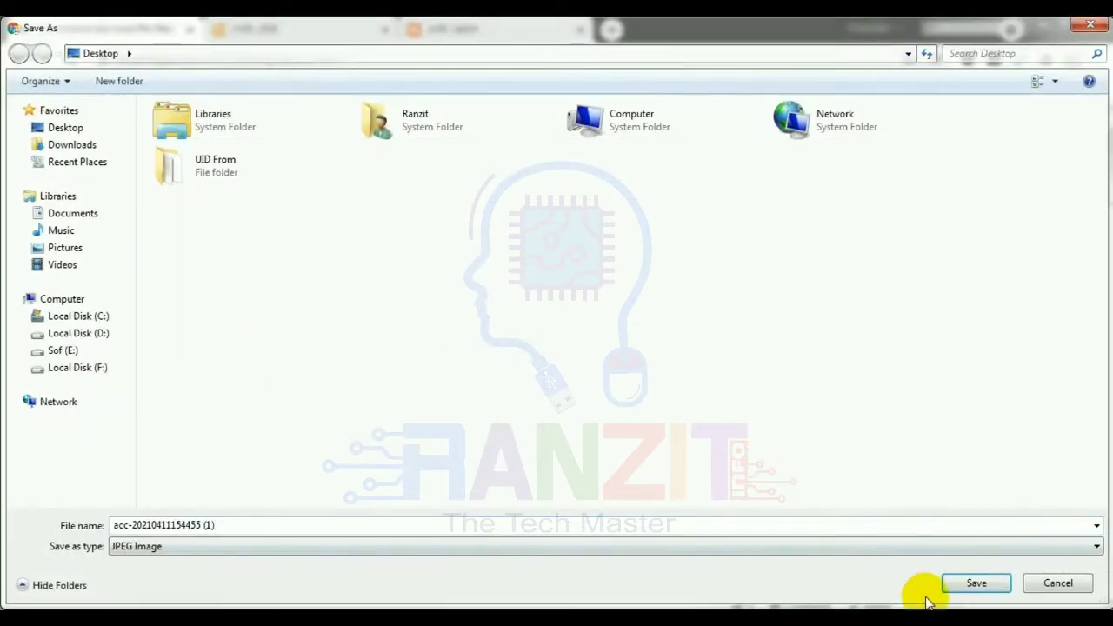
{"action": "left_click", "coordinate": [958, 584]}
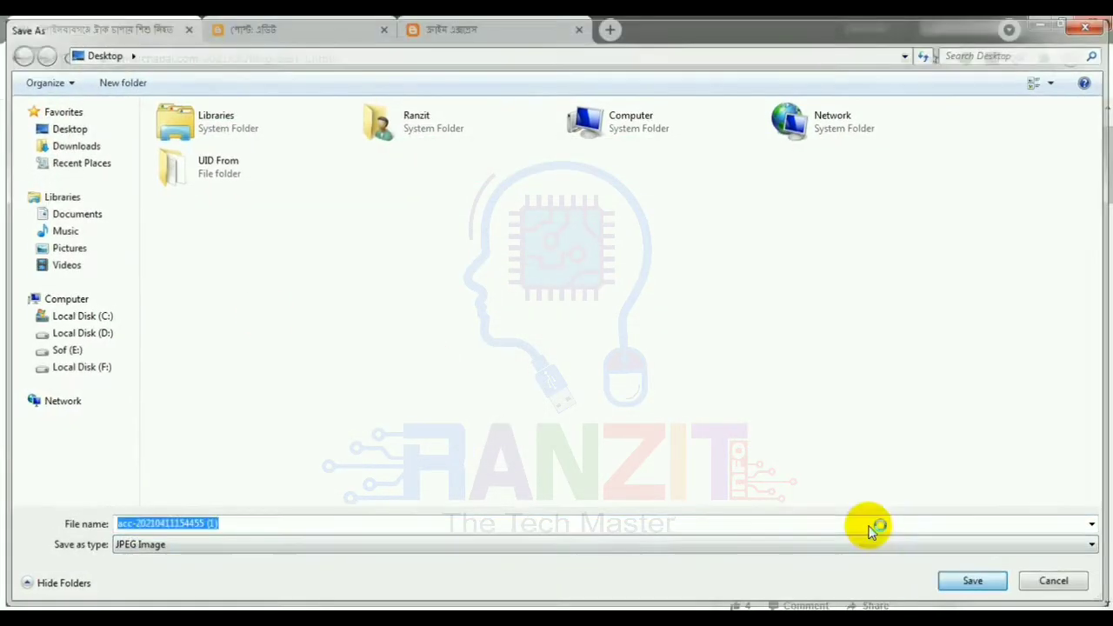
{"action": "left_click", "coordinate": [318, 24]}
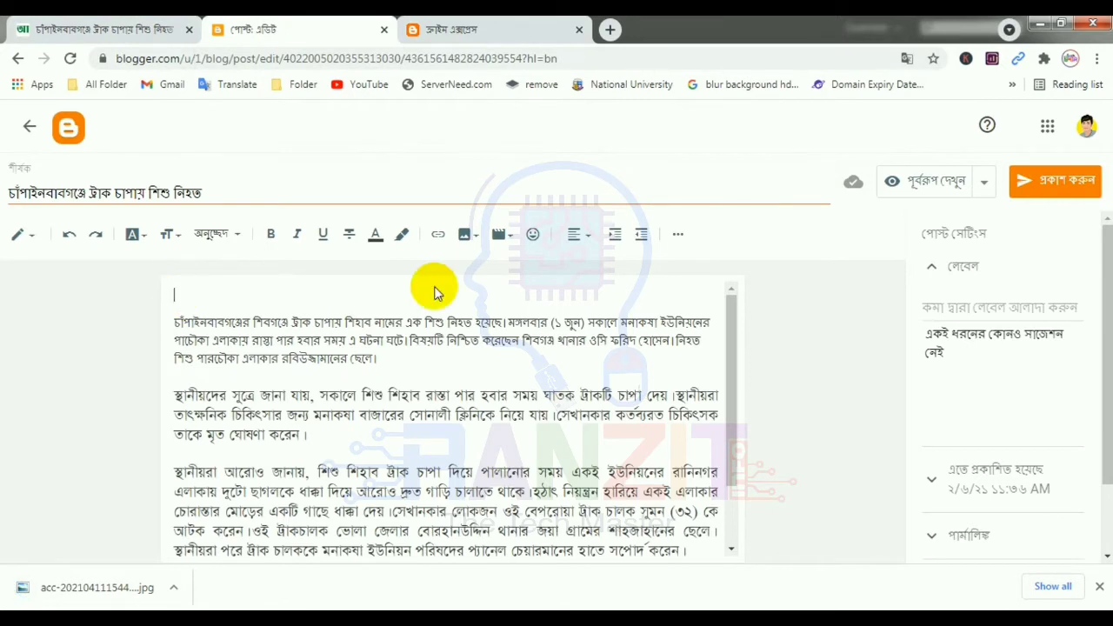
{"action": "left_click", "coordinate": [463, 236]}
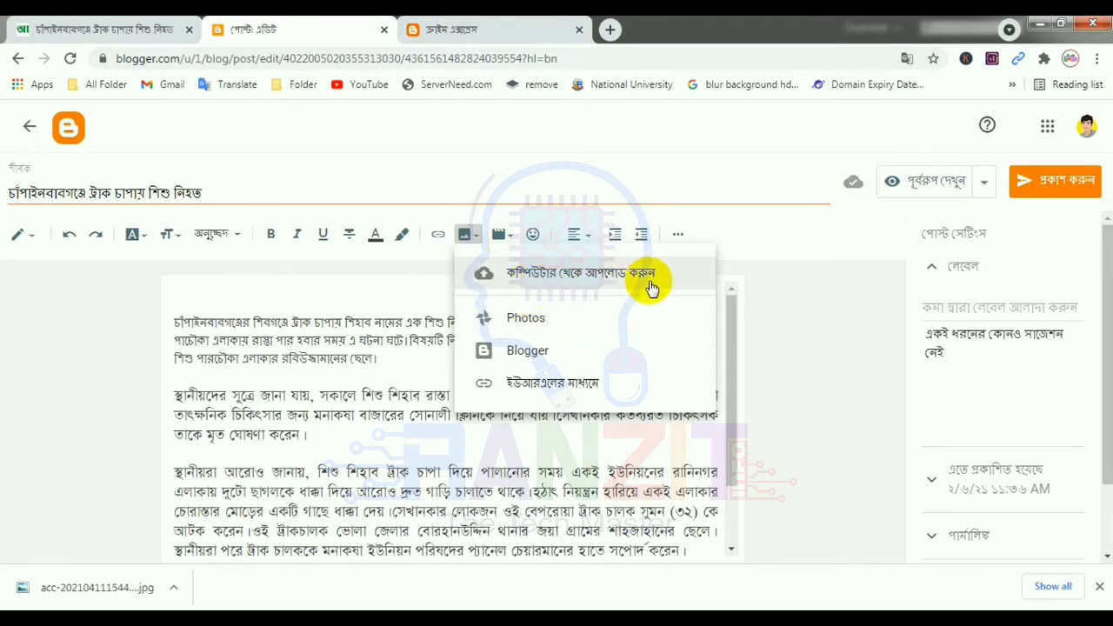
{"action": "left_click", "coordinate": [570, 278]}
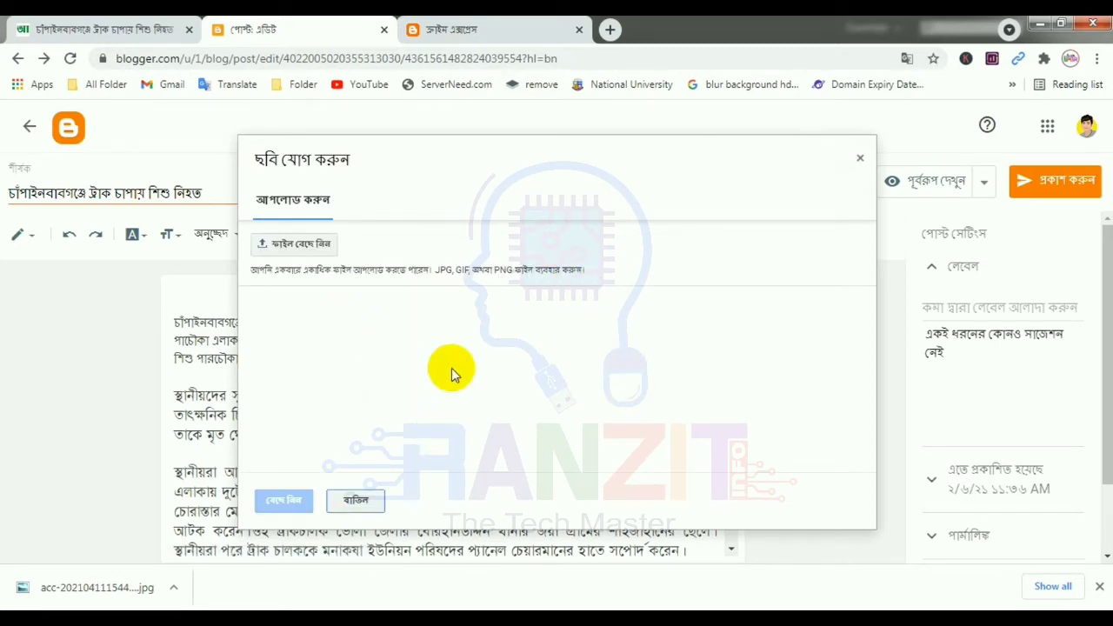
{"action": "left_click", "coordinate": [296, 246]}
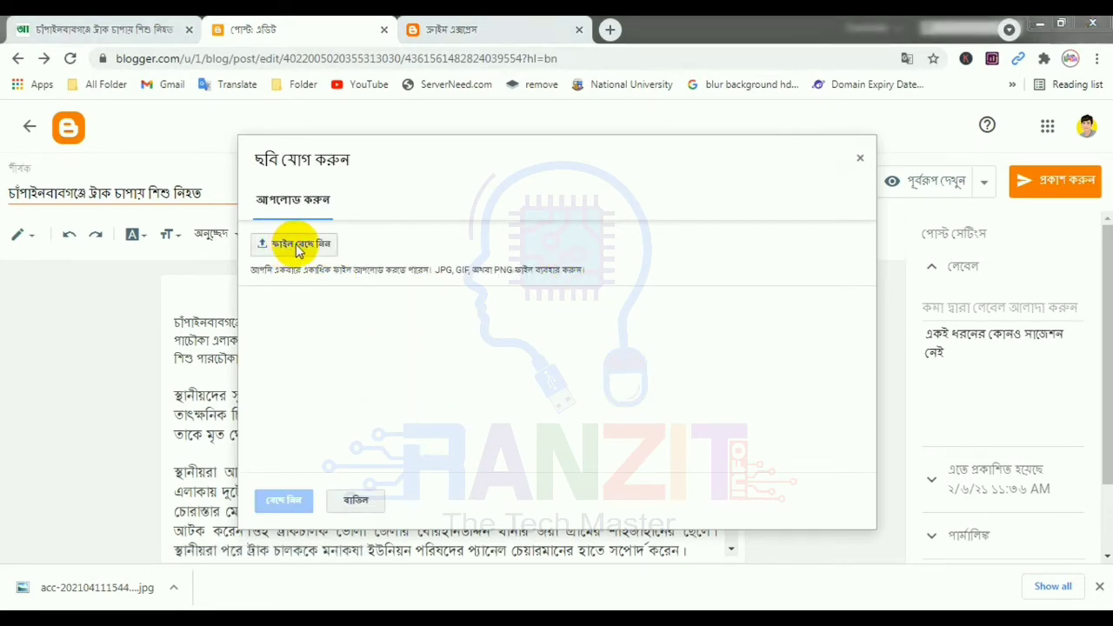
{"action": "left_click", "coordinate": [68, 129]}
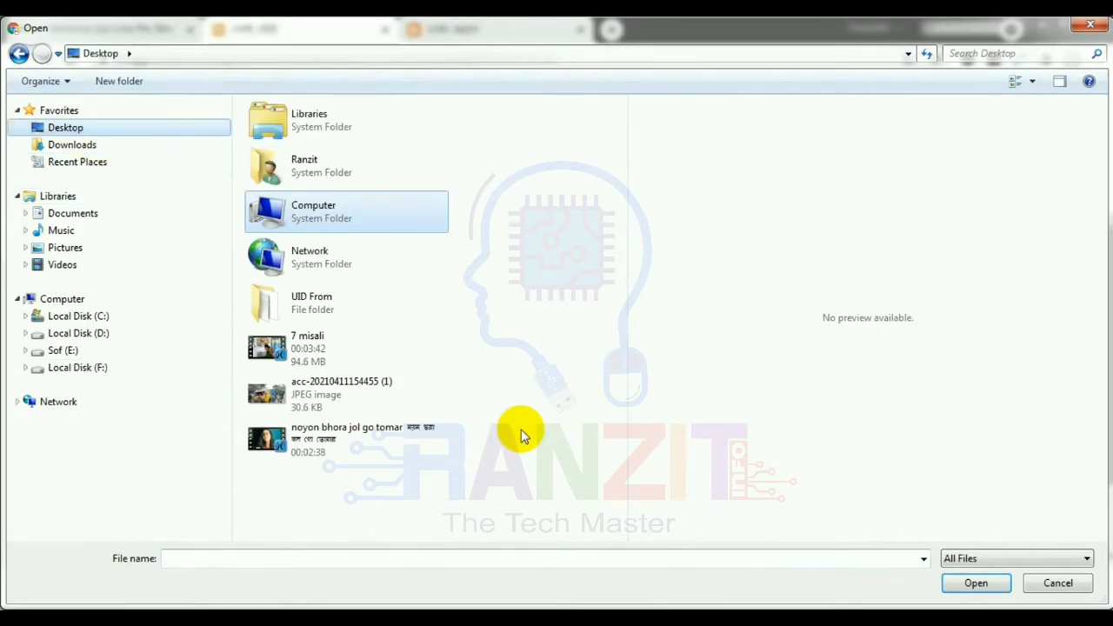
{"action": "left_click", "coordinate": [318, 402]}
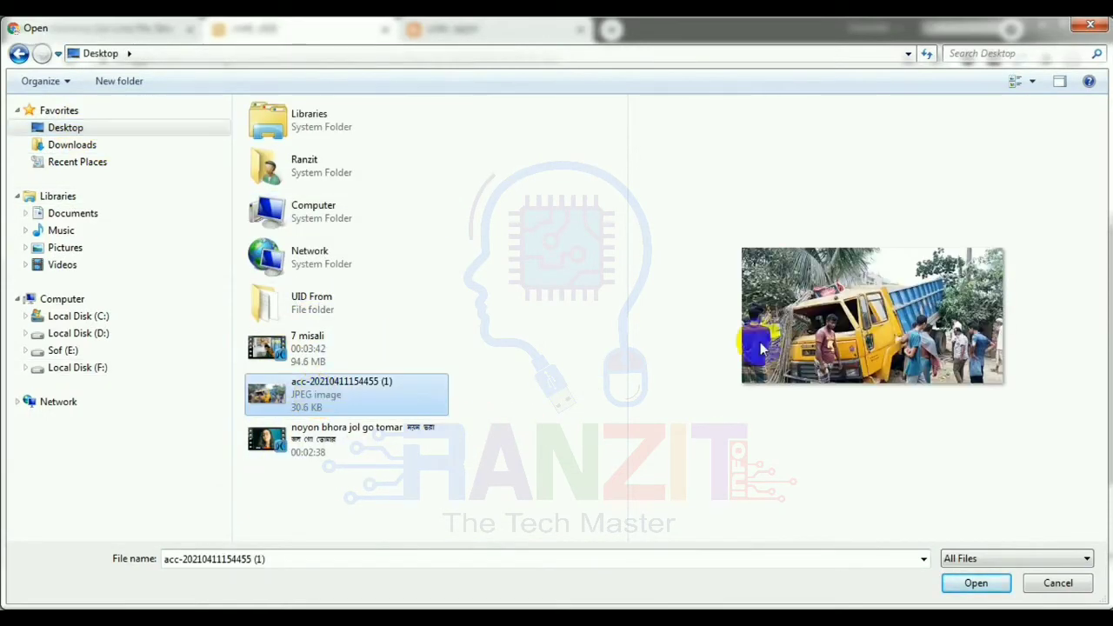
{"action": "left_click", "coordinate": [976, 584]}
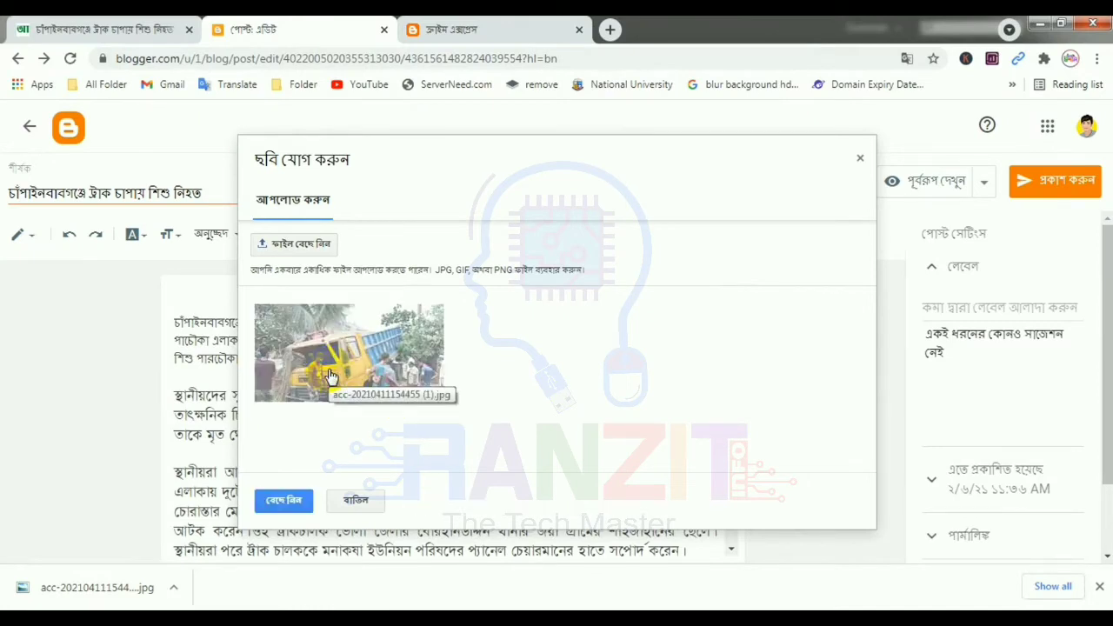
{"action": "left_click", "coordinate": [349, 393]}
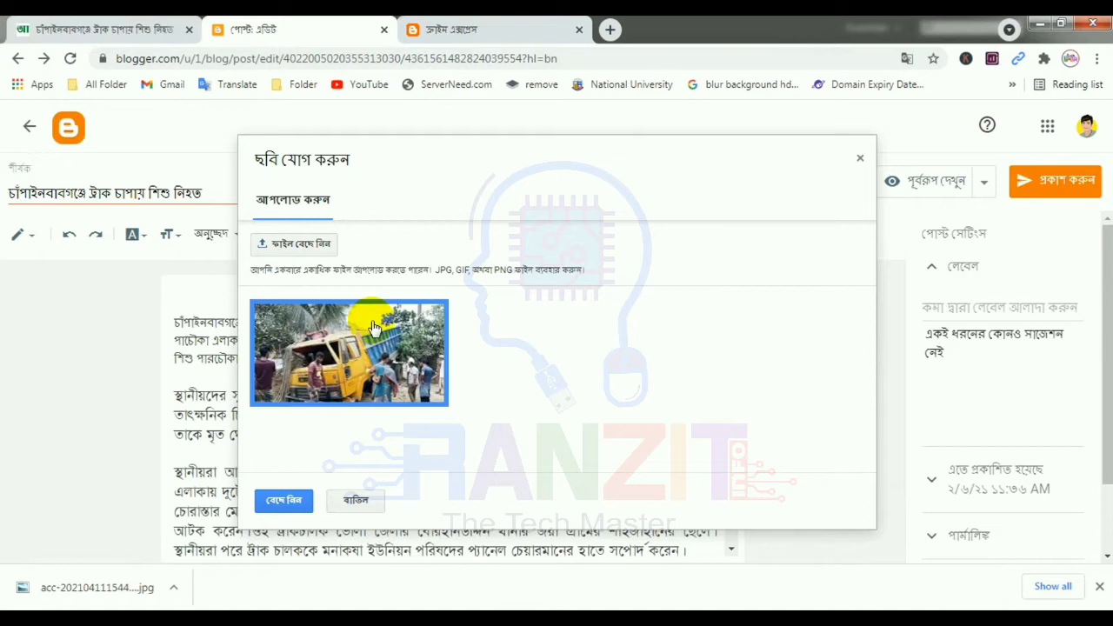
{"action": "left_click", "coordinate": [283, 501]}
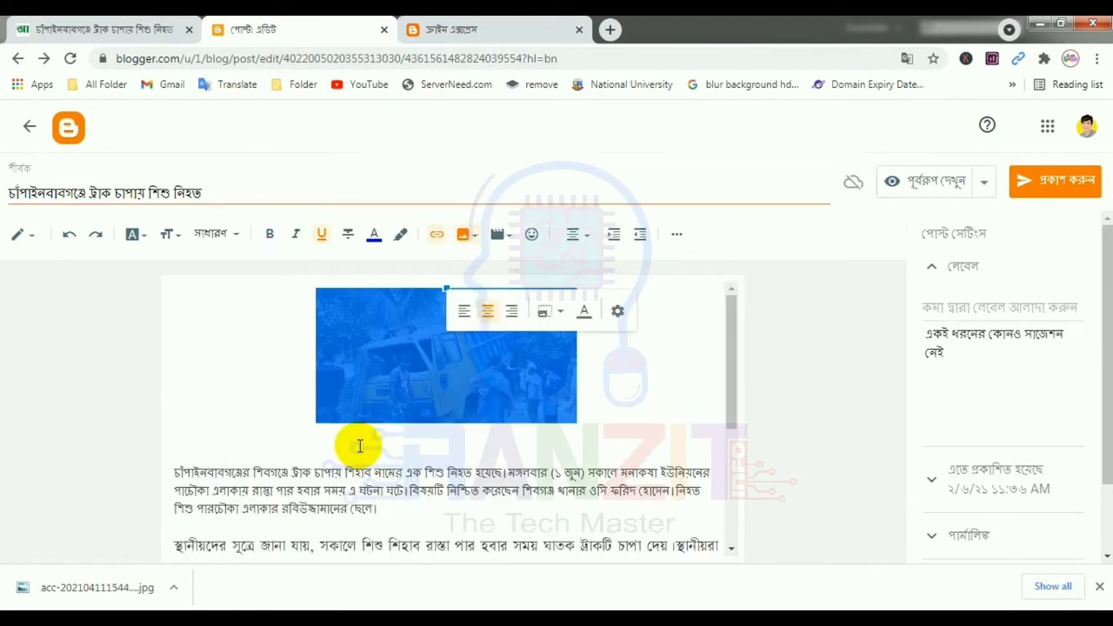
- Set the inserted truck photo's size to extra large (এক্সট্রা-লার্জ) and look over the post body
{"action": "left_click", "coordinate": [515, 376]}
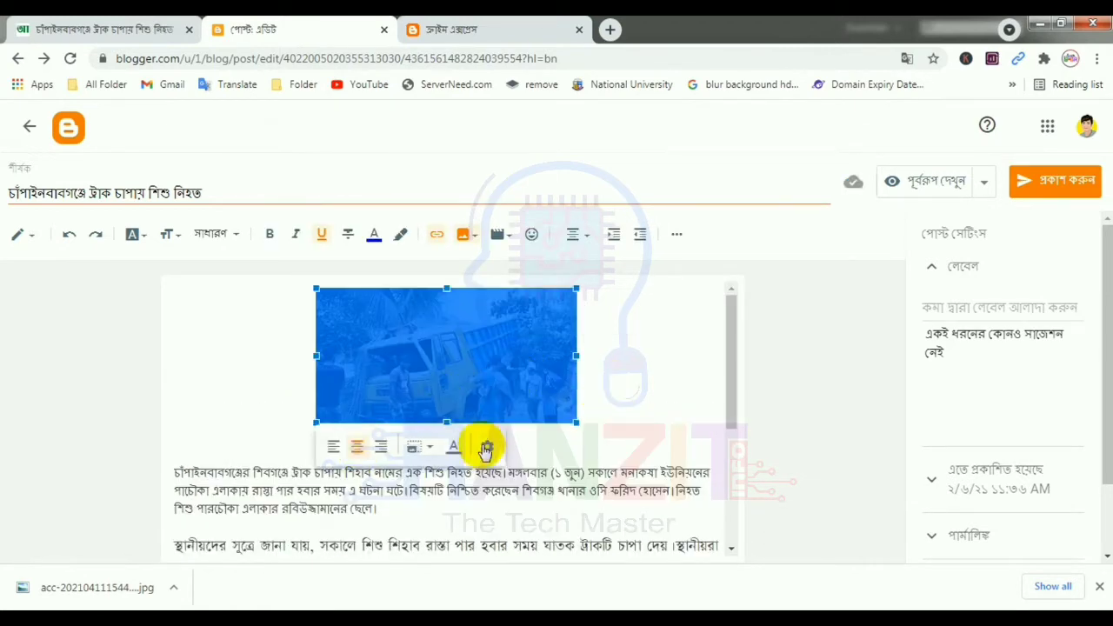
{"action": "left_click", "coordinate": [487, 445]}
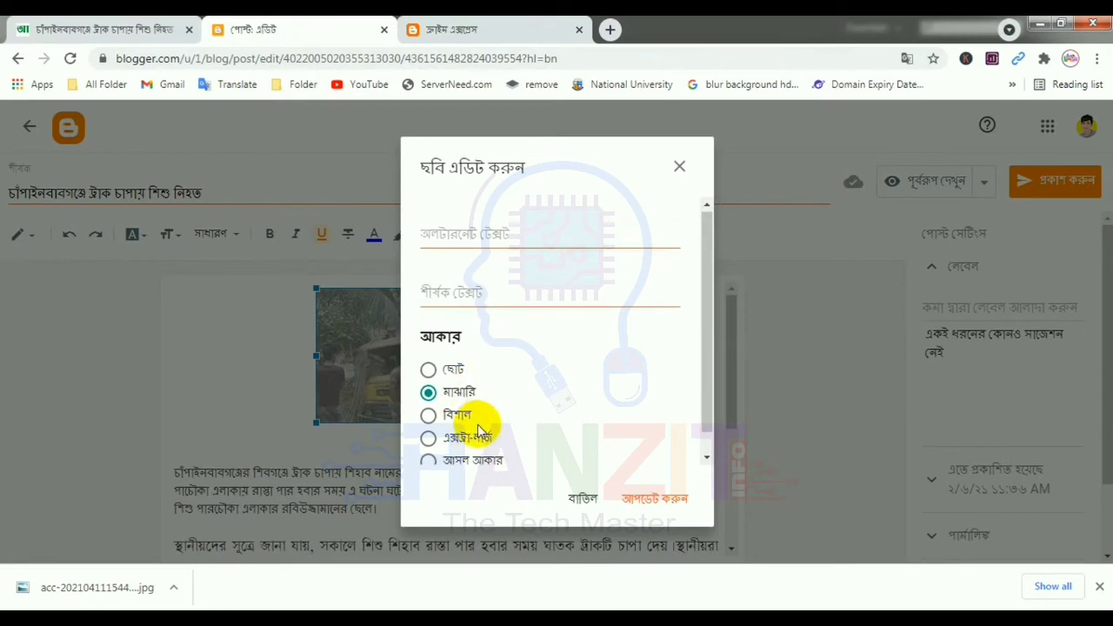
{"action": "scroll", "coordinate": [452, 418], "scroll_direction": "down", "scroll_amount": 1}
{"action": "left_click", "coordinate": [428, 415]}
{"action": "left_click", "coordinate": [624, 497]}
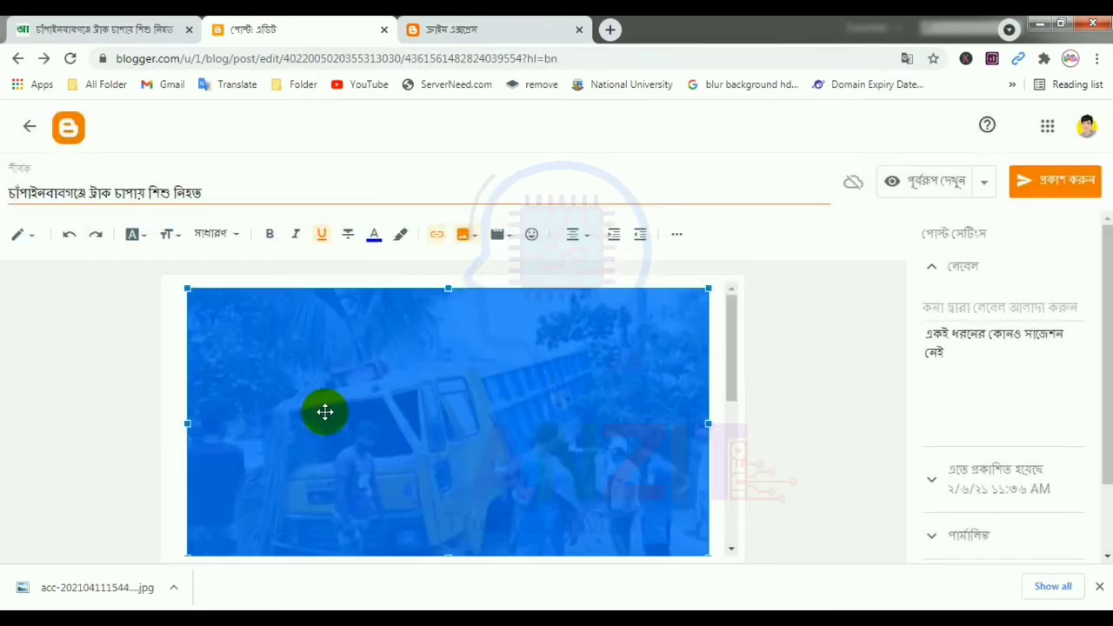
{"action": "scroll", "coordinate": [521, 397], "scroll_direction": "down", "scroll_amount": 3}
{"action": "scroll", "coordinate": [503, 421], "scroll_direction": "up", "scroll_amount": 2}
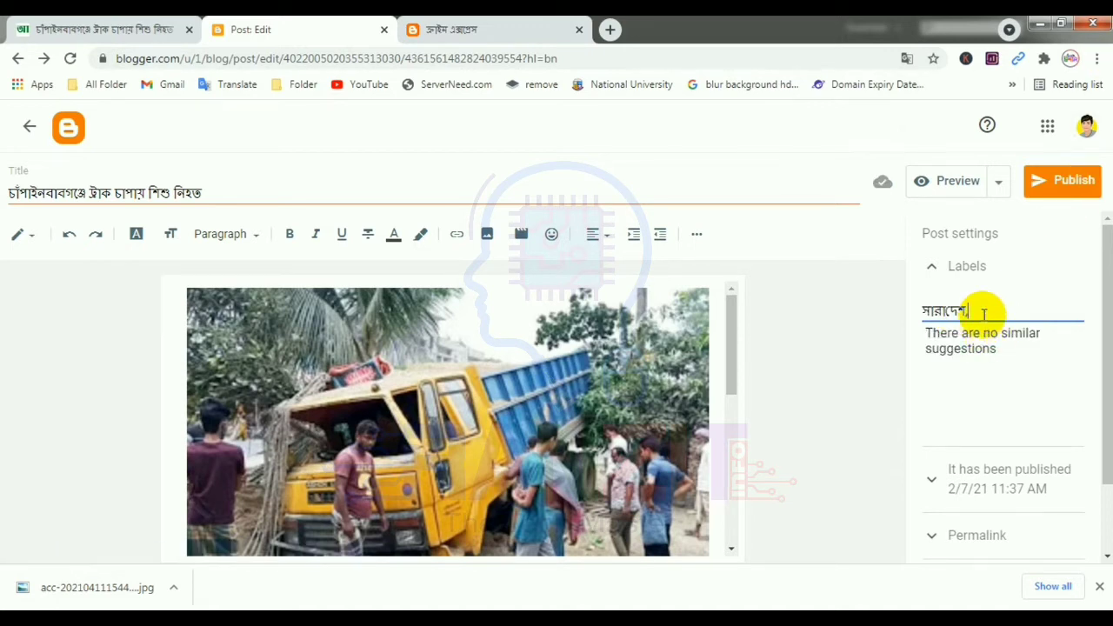
- Label the post "সারাদেশ" and publish it on the blog
{"action": "scroll", "coordinate": [994, 316], "scroll_direction": "down", "scroll_amount": 1}
{"action": "left_click", "coordinate": [1071, 196]}
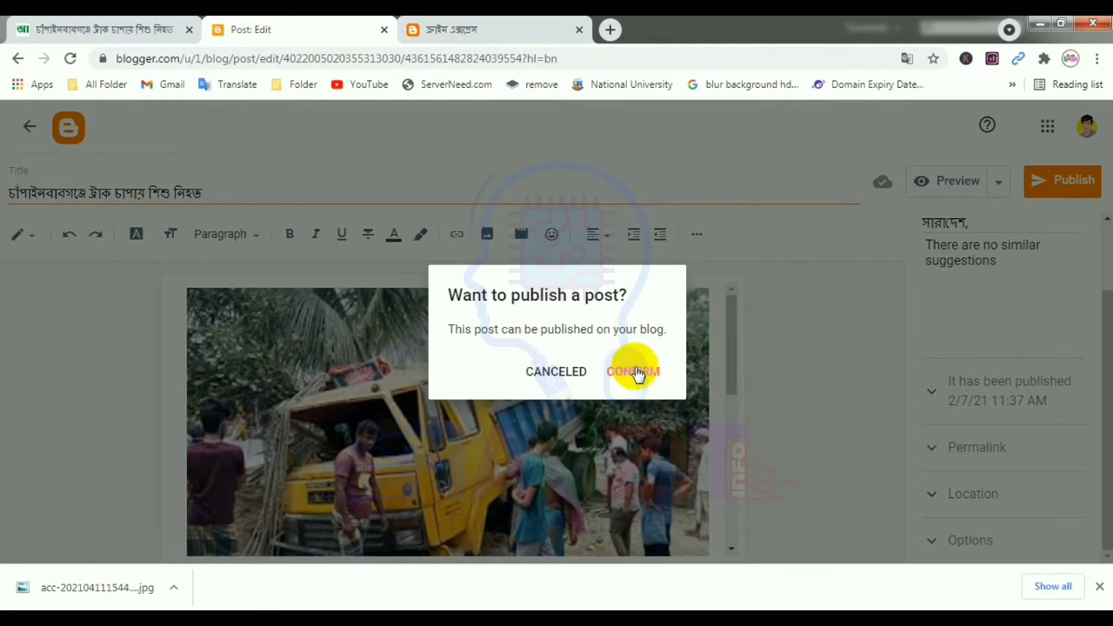
{"action": "left_click", "coordinate": [630, 374]}
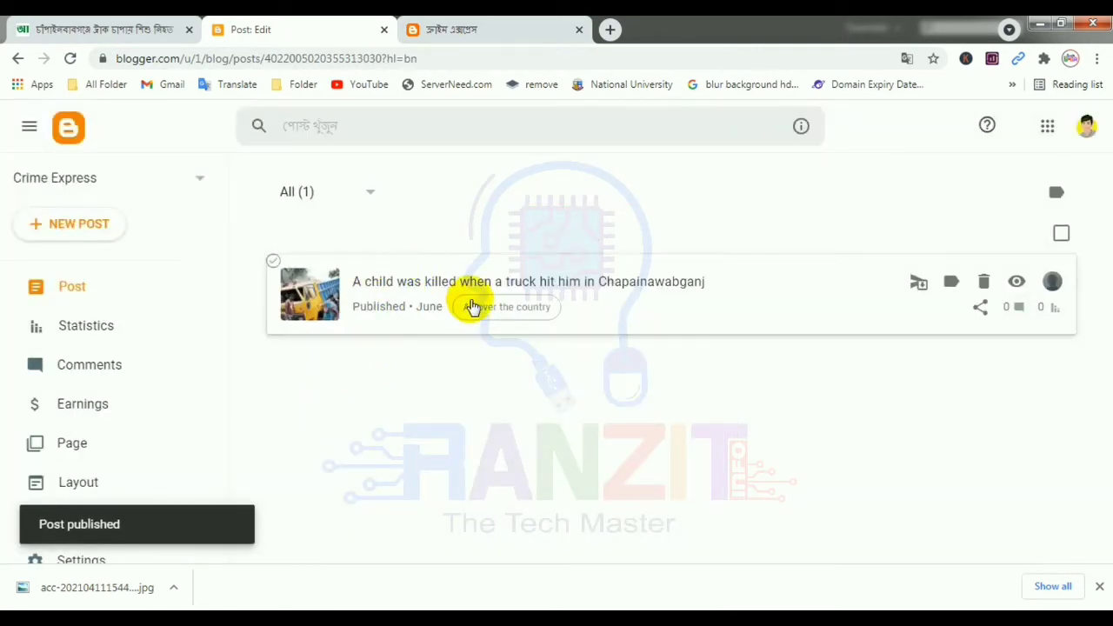
- Reload the live blog and check the সারাদেশ section of the homepage for the new post
{"action": "left_click", "coordinate": [497, 31]}
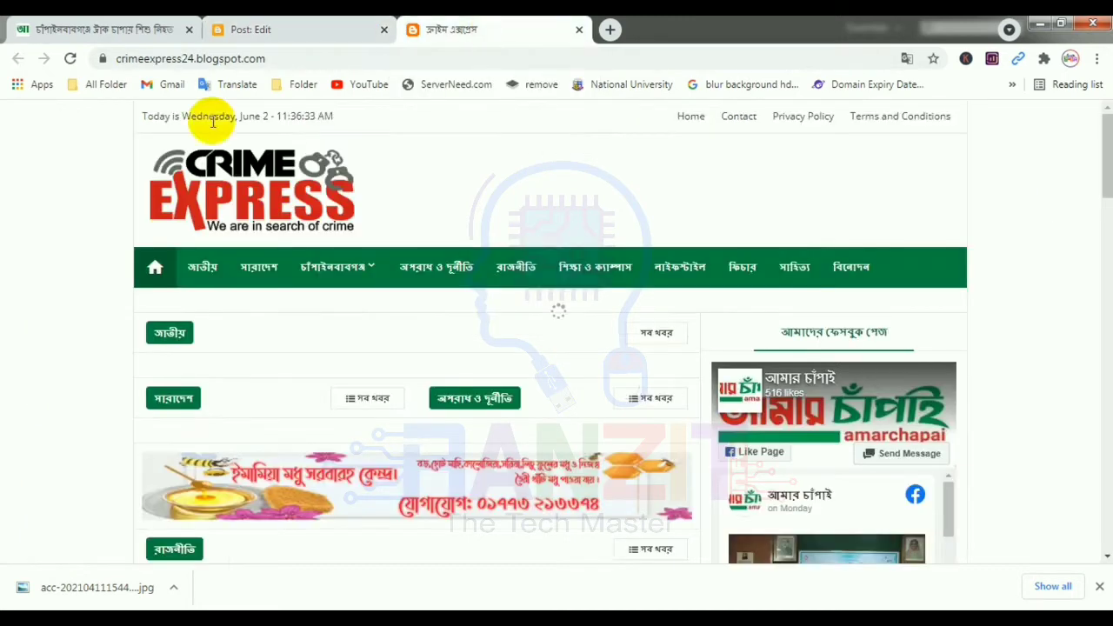
{"action": "left_click", "coordinate": [72, 59]}
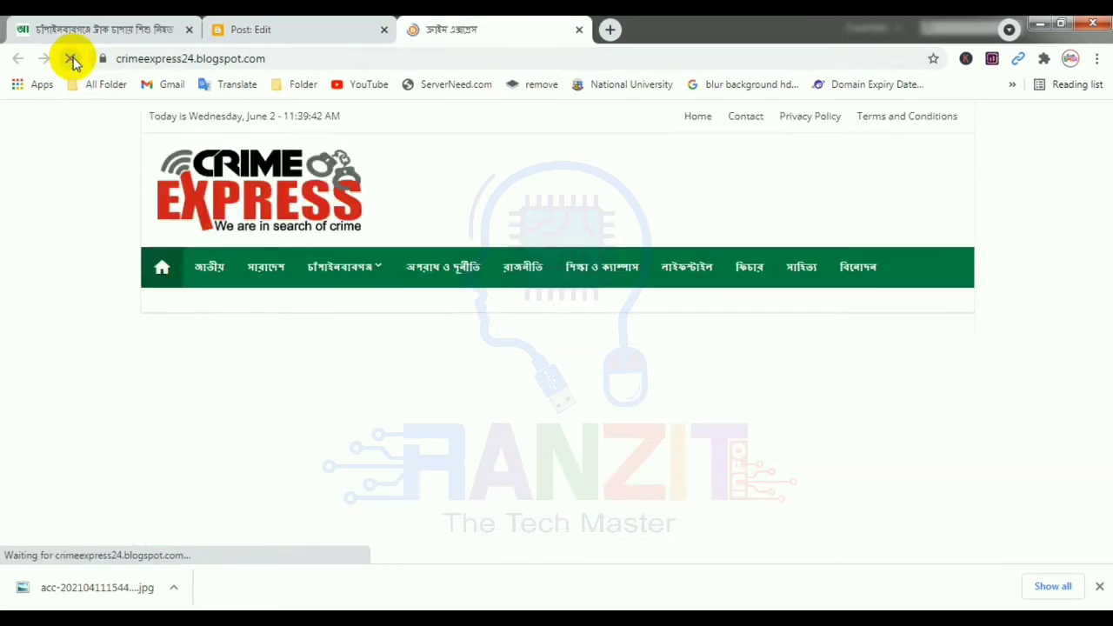
{"action": "scroll", "coordinate": [90, 379], "scroll_direction": "down", "scroll_amount": 2}
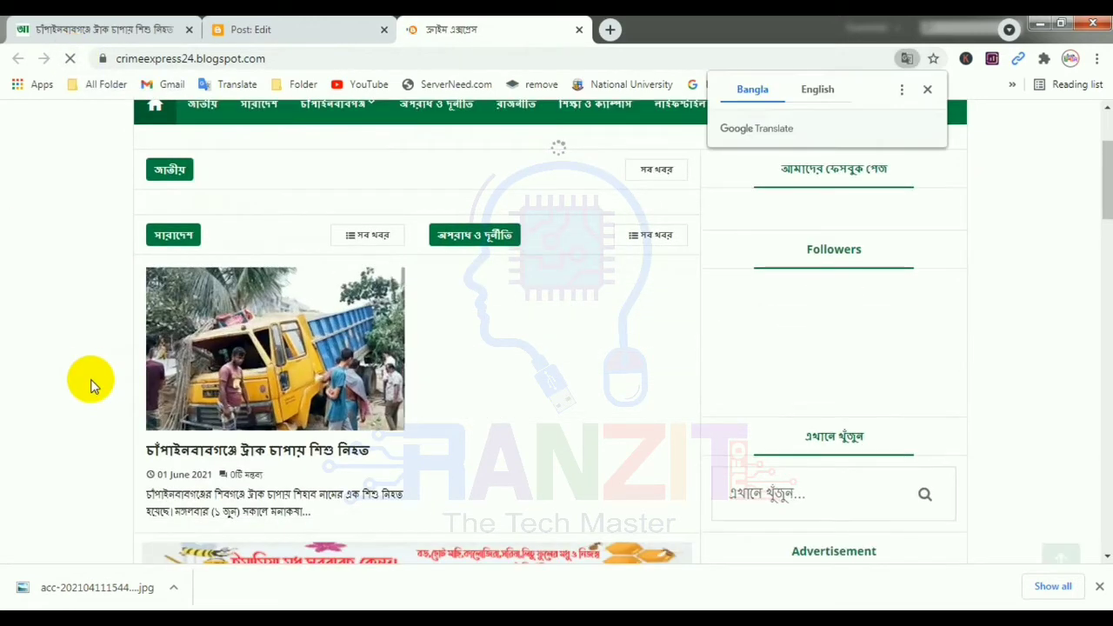
{"action": "scroll", "coordinate": [312, 319], "scroll_direction": "down", "scroll_amount": 1}
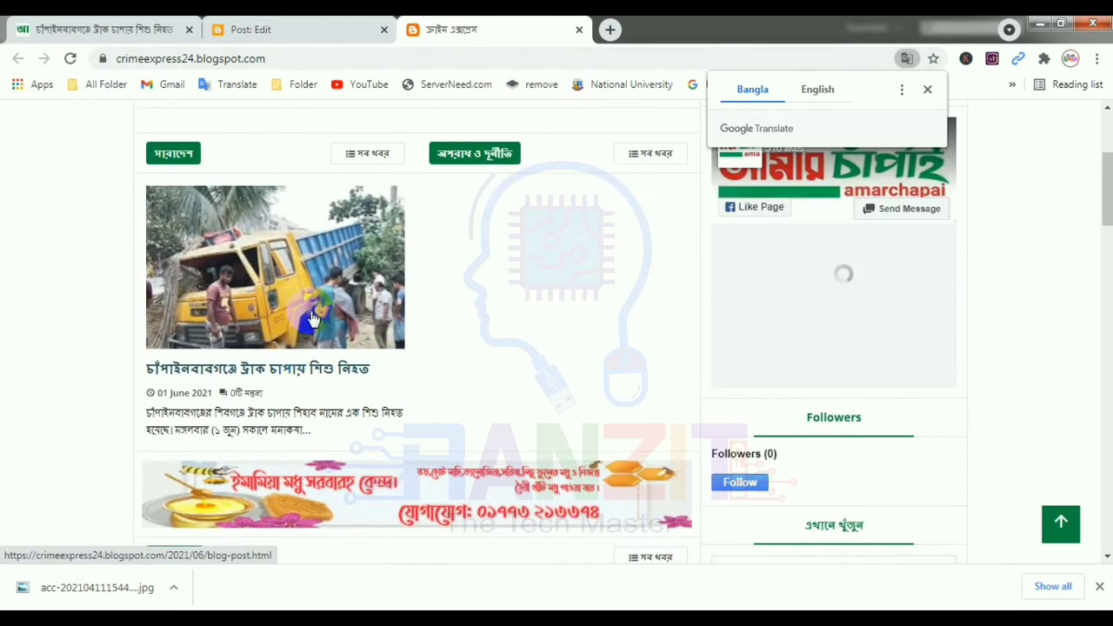
- Open the truck accident post from the homepage and examine its photo, text, share links and author section
{"action": "left_click", "coordinate": [308, 373]}
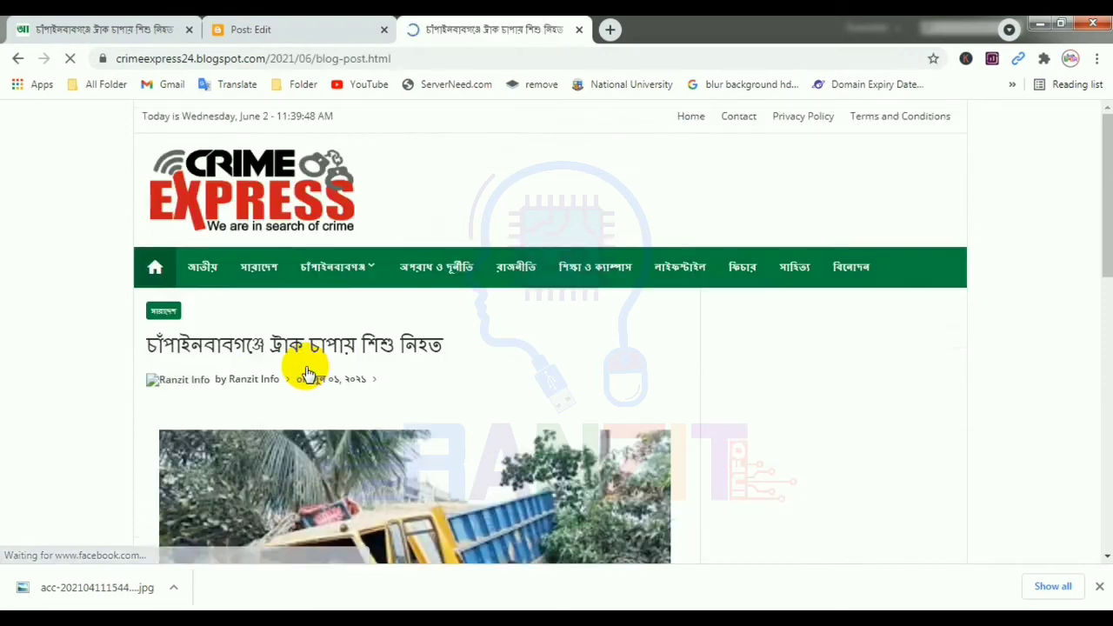
{"action": "scroll", "coordinate": [450, 360], "scroll_direction": "down", "scroll_amount": 4}
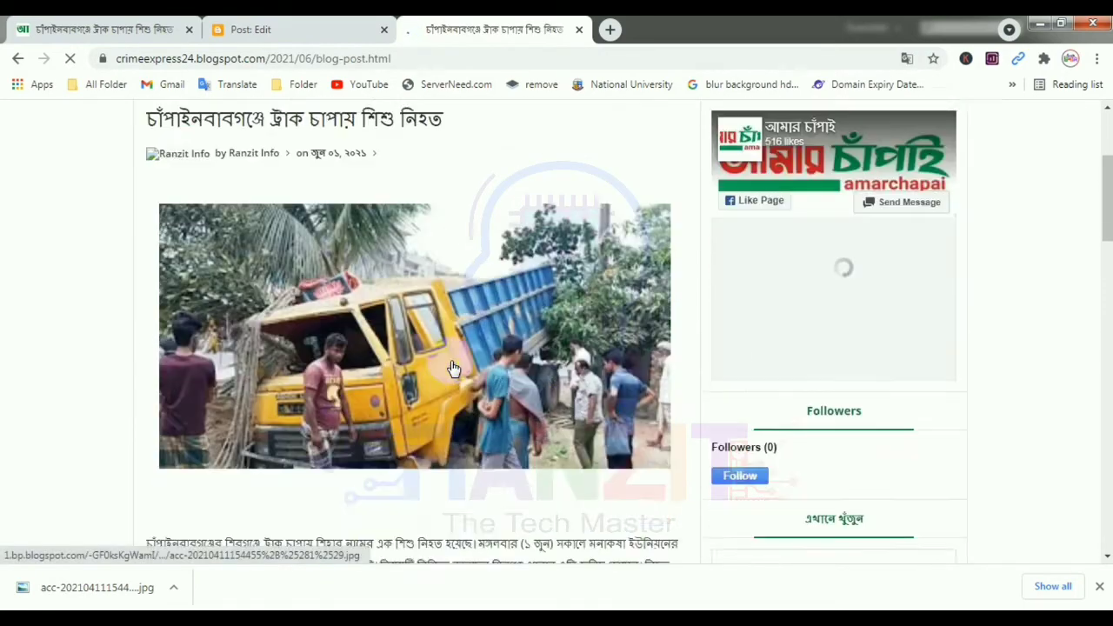
{"action": "scroll", "coordinate": [594, 362], "scroll_direction": "down", "scroll_amount": 2}
{"action": "scroll", "coordinate": [595, 363], "scroll_direction": "down", "scroll_amount": 5}
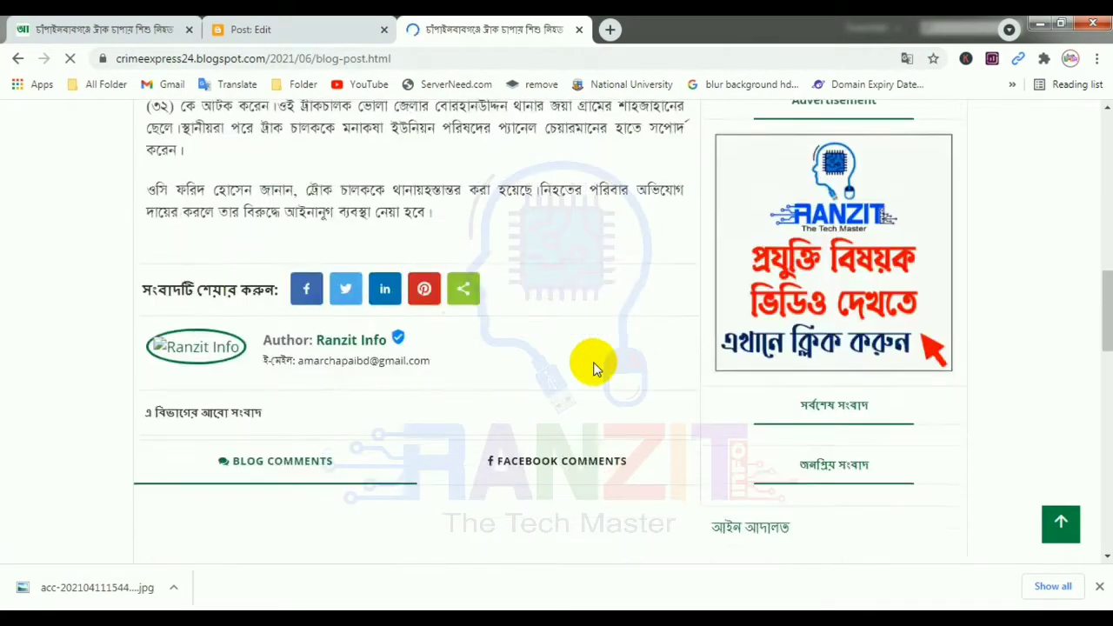
- Return to the Blogger dashboard and open the blog's Layout page to view its gadgets
{"action": "left_click", "coordinate": [282, 31]}
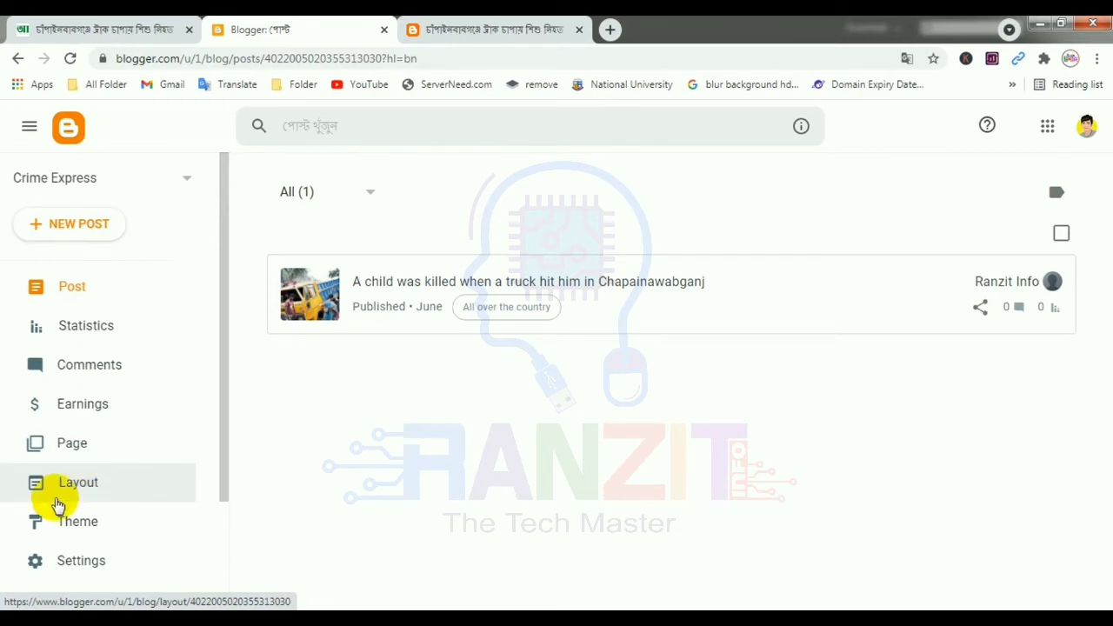
{"action": "left_click", "coordinate": [79, 483]}
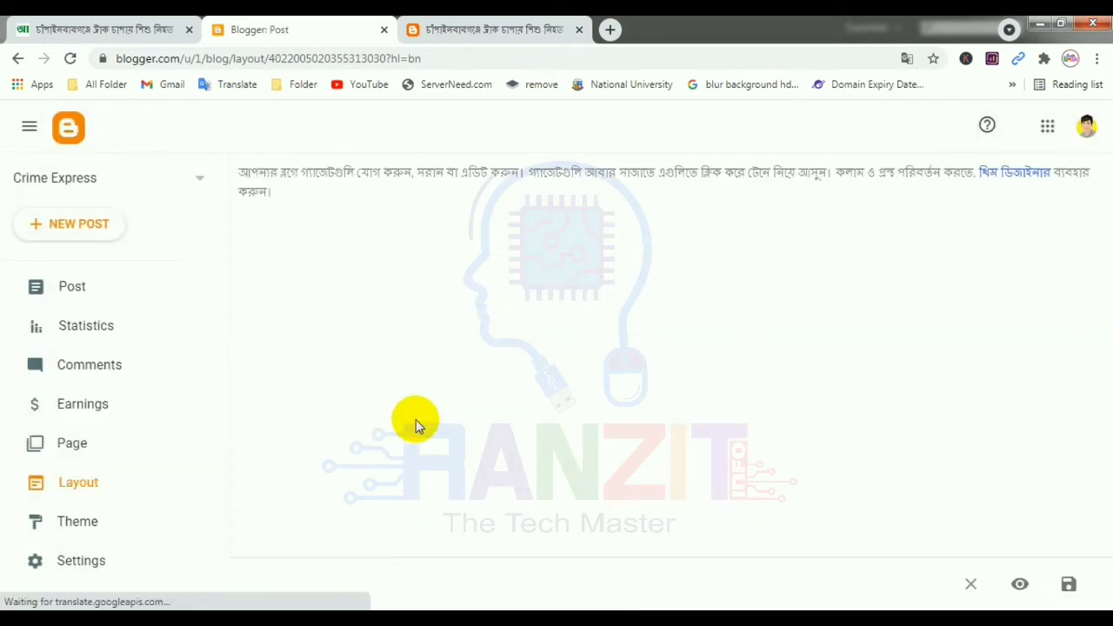
{"action": "scroll", "coordinate": [796, 414], "scroll_direction": "down", "scroll_amount": 2}
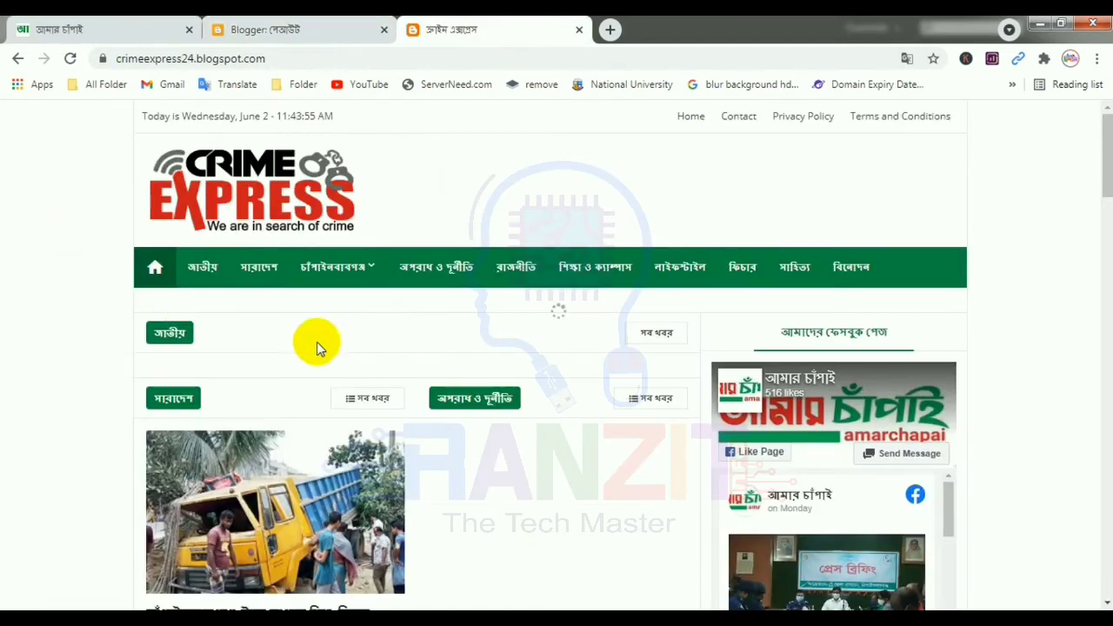
- Compare the featured posts on amarchapai.com, then save the Featured Posts gadget with no title and the content "recent"
{"action": "left_click", "coordinate": [48, 29]}
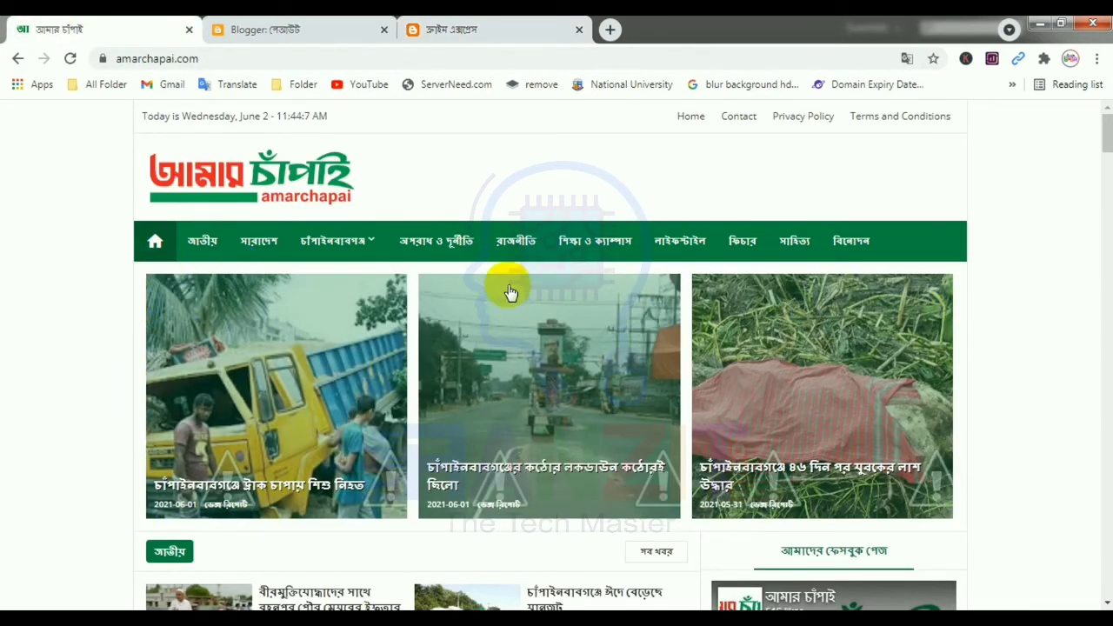
{"action": "left_click", "coordinate": [311, 26]}
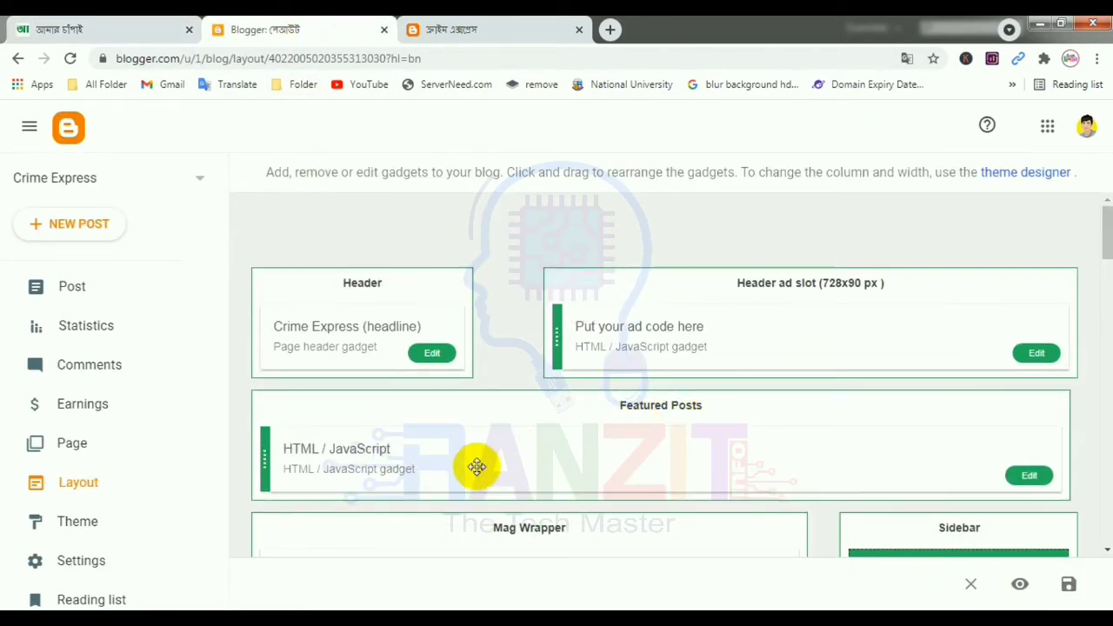
{"action": "left_click", "coordinate": [1026, 475]}
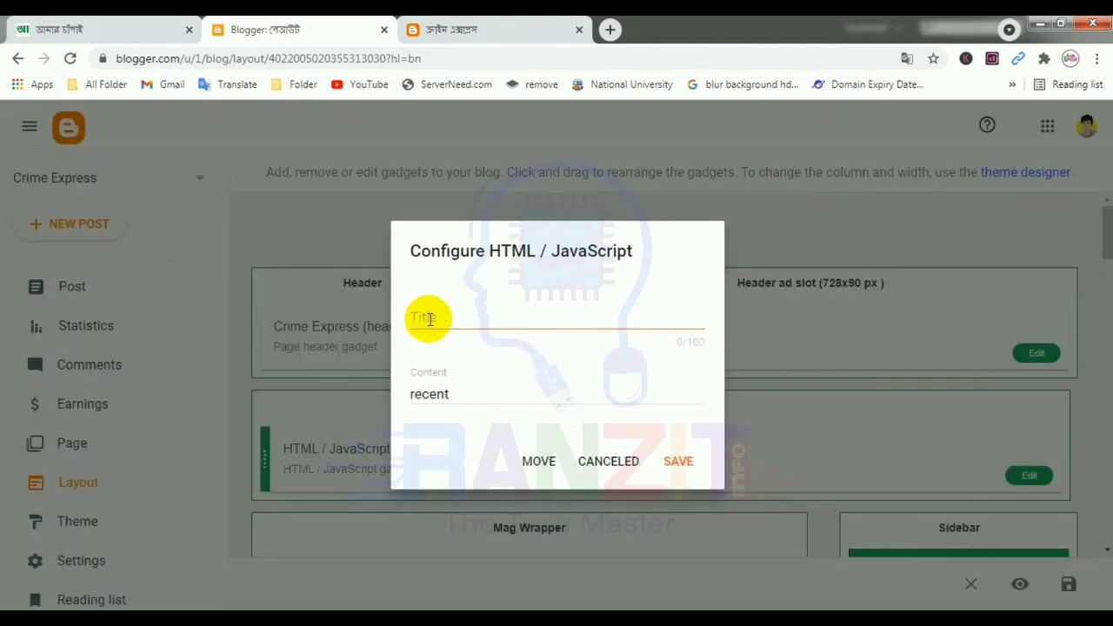
{"action": "left_click", "coordinate": [464, 395]}
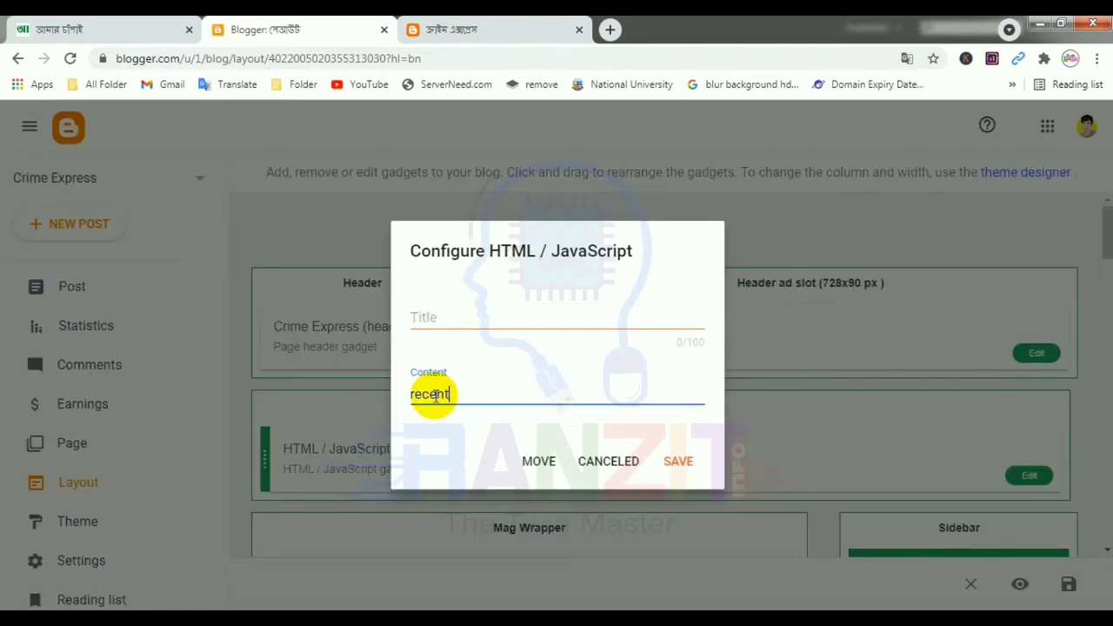
{"action": "left_click", "coordinate": [676, 461]}
- Save the National gadget of the Mag Wrapper with "জাতীয়" as both its title and content
{"action": "scroll", "coordinate": [651, 437], "scroll_direction": "down", "scroll_amount": 2}
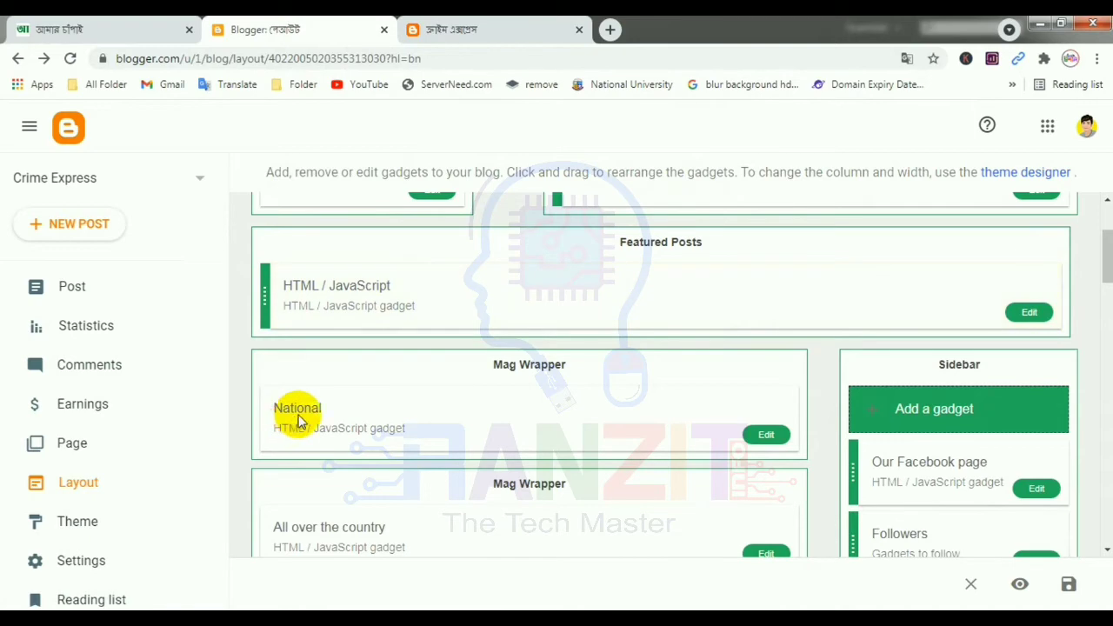
{"action": "left_click", "coordinate": [765, 436]}
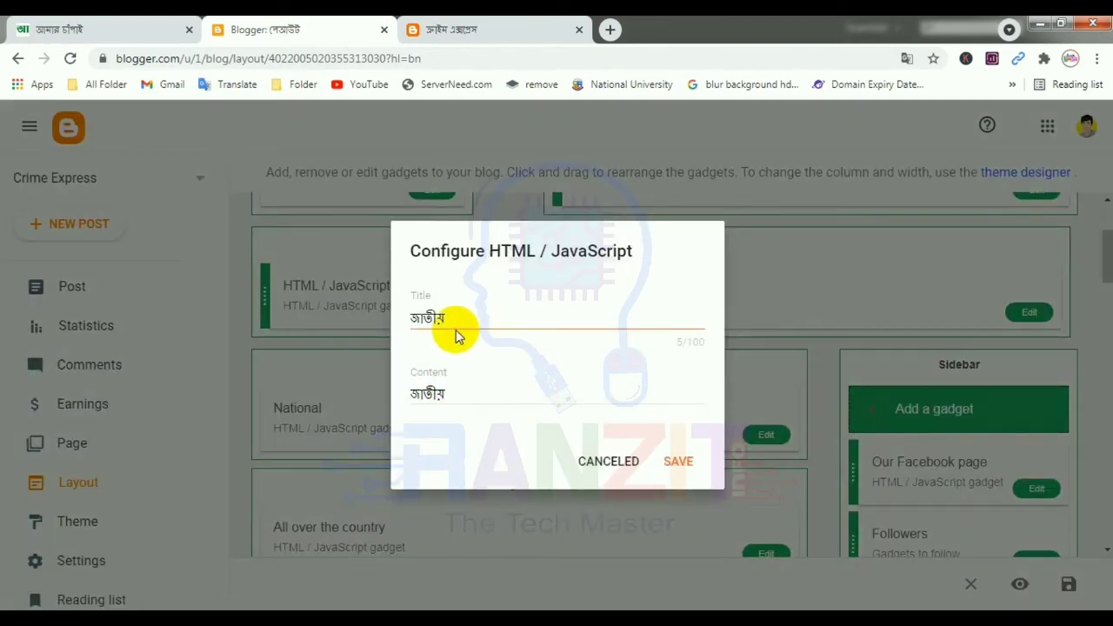
{"action": "left_click", "coordinate": [678, 464]}
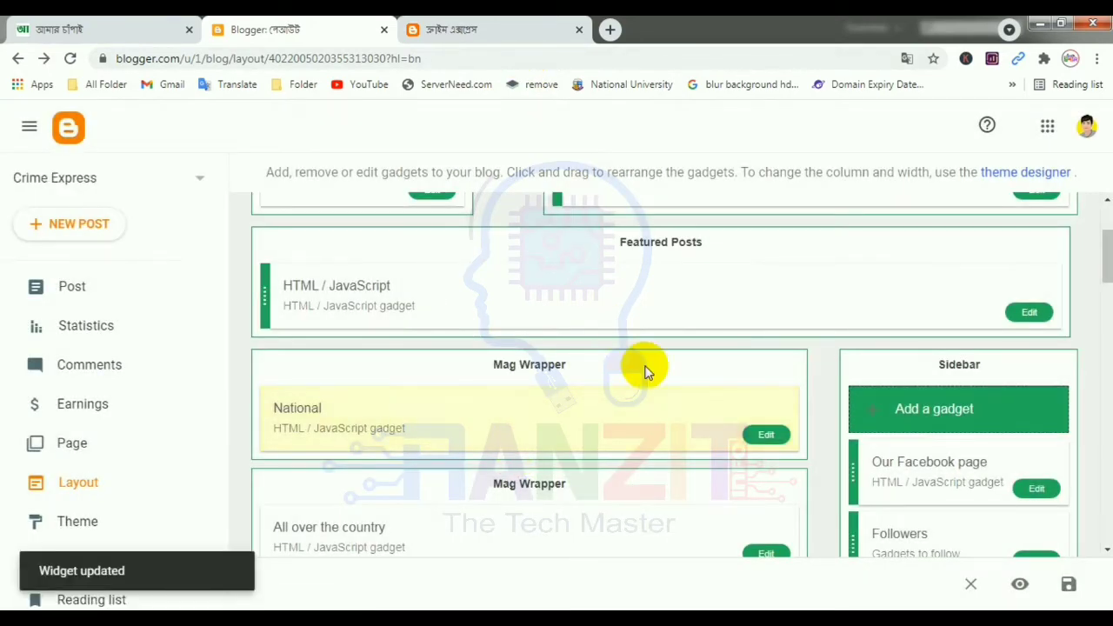
- Review the remaining layout gadgets down to the Footer Wrapper and examine the footer logo and texts on the live blog
{"action": "scroll", "coordinate": [632, 418], "scroll_direction": "down", "scroll_amount": 5}
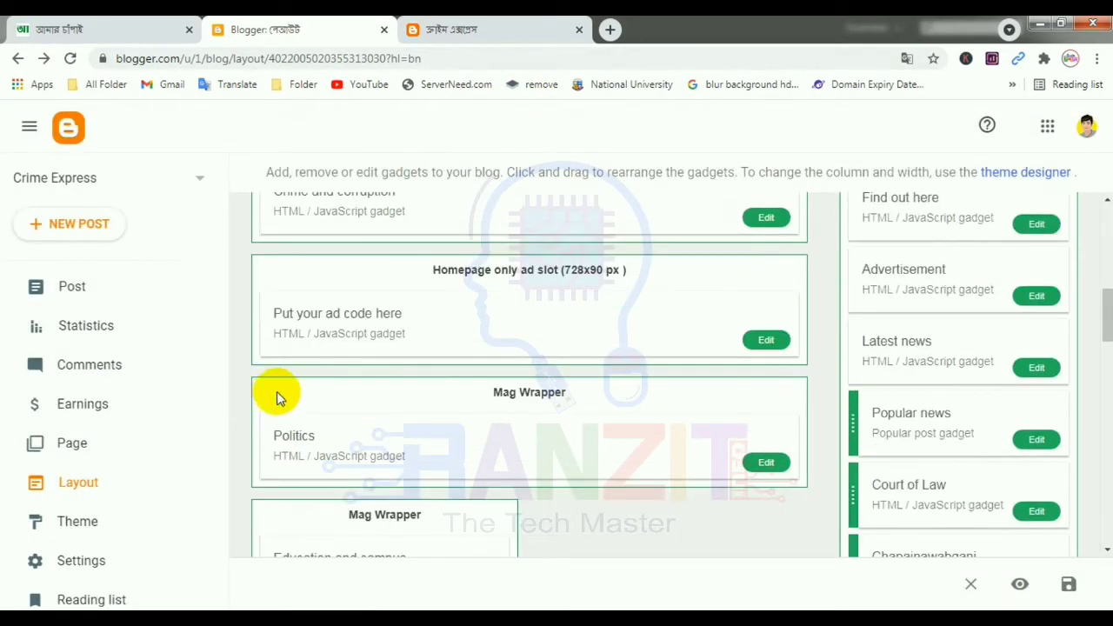
{"action": "scroll", "coordinate": [374, 457], "scroll_direction": "down", "scroll_amount": 3}
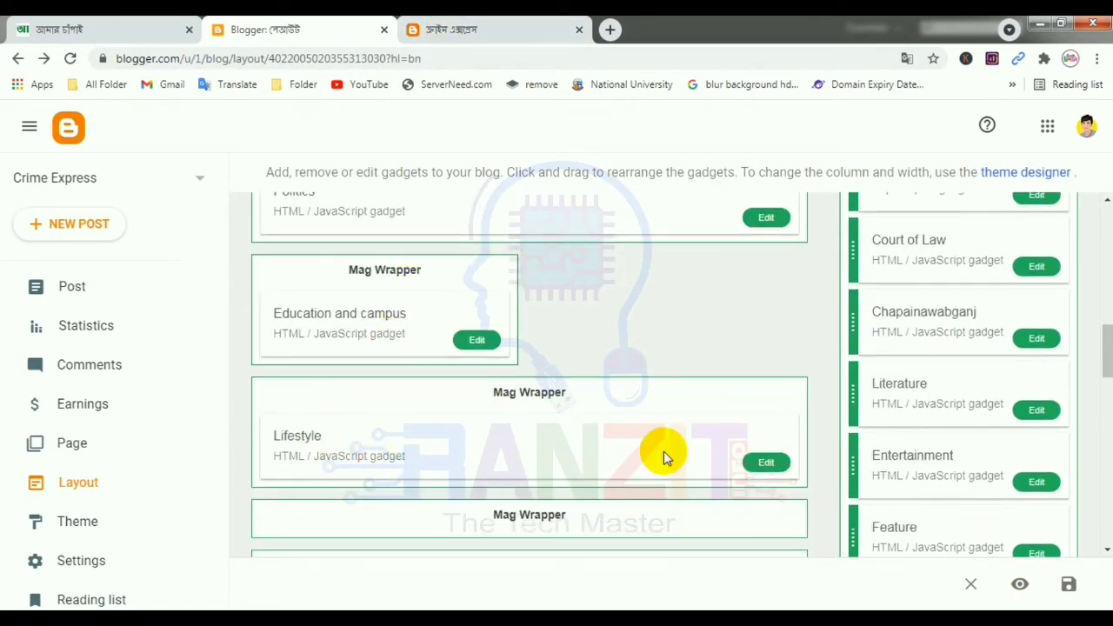
{"action": "scroll", "coordinate": [660, 452], "scroll_direction": "down", "scroll_amount": 12}
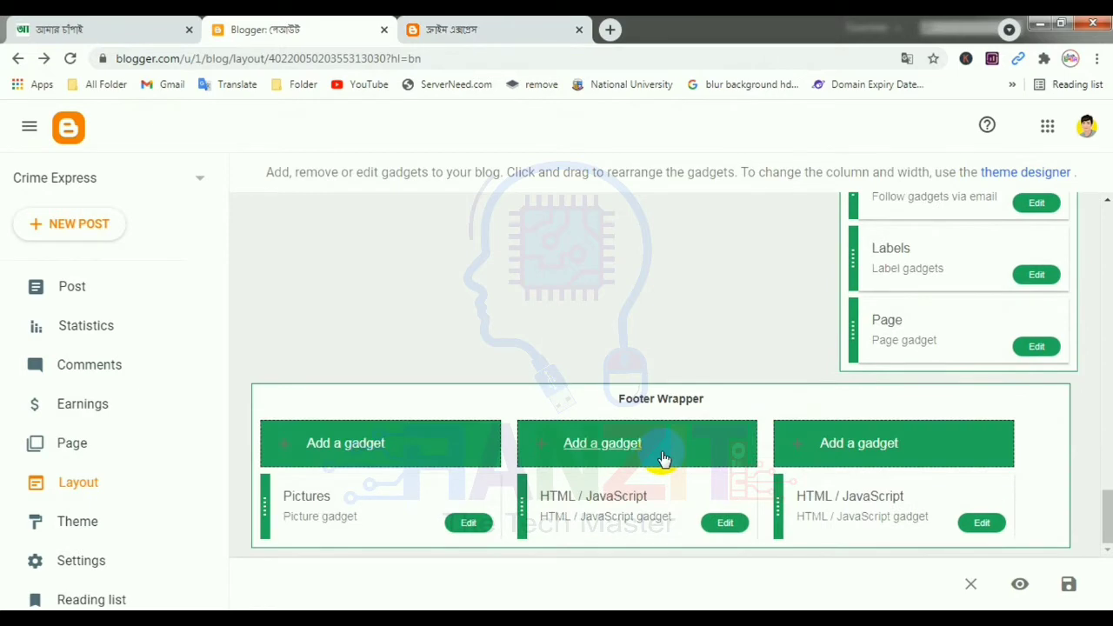
{"action": "left_click", "coordinate": [474, 26]}
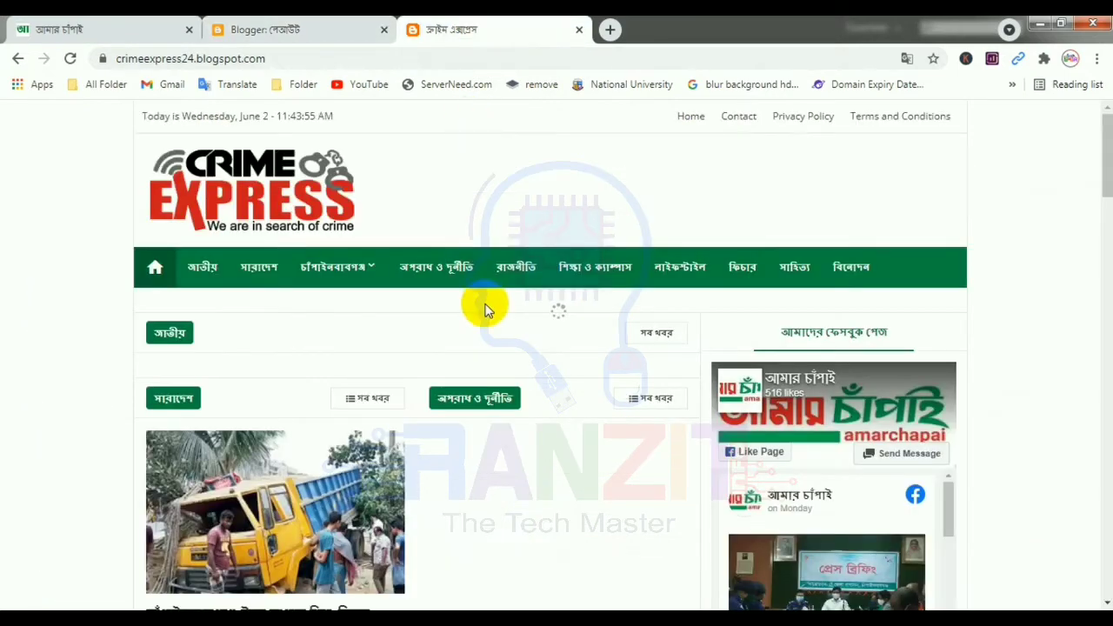
{"action": "scroll", "coordinate": [484, 305], "scroll_direction": "down", "scroll_amount": 4}
{"action": "scroll", "coordinate": [488, 295], "scroll_direction": "down", "scroll_amount": 5}
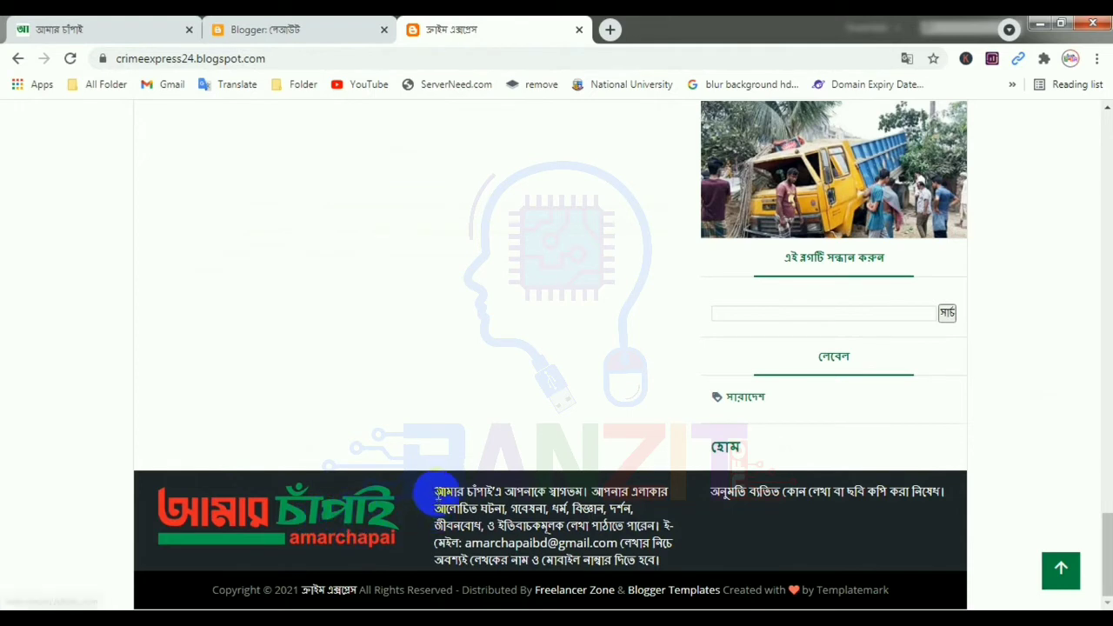
{"action": "left_click_drag", "start_coordinate": [433, 490], "coordinate": [943, 492]}
{"action": "left_click", "coordinate": [947, 501]}
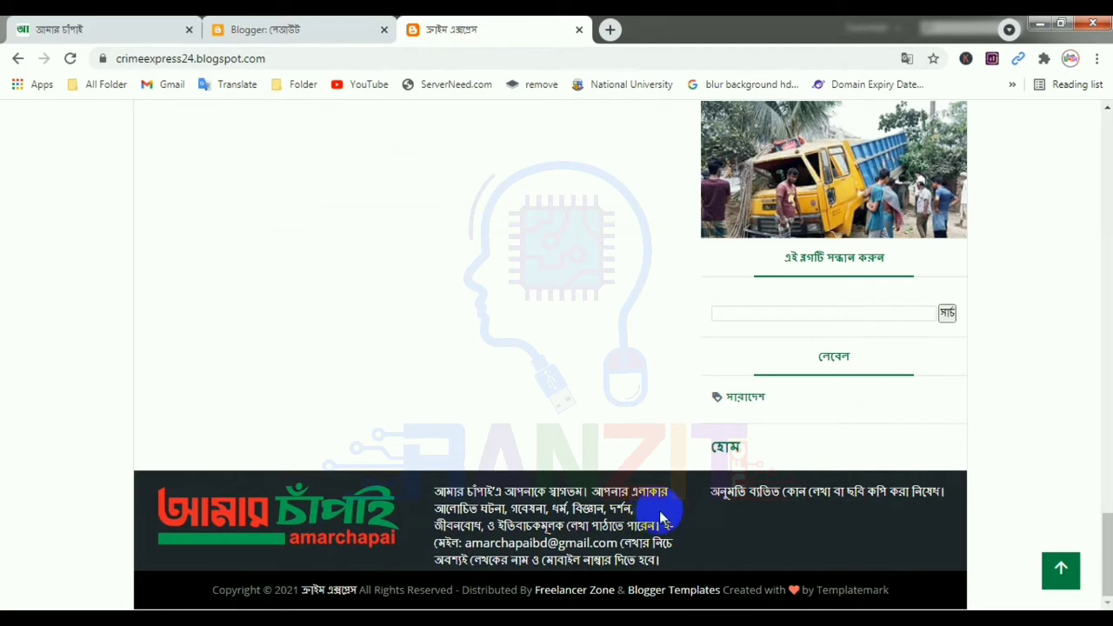
- Open the footer's Pictures gadget in the layout and set its image source to upload from the computer
{"action": "left_click", "coordinate": [300, 33]}
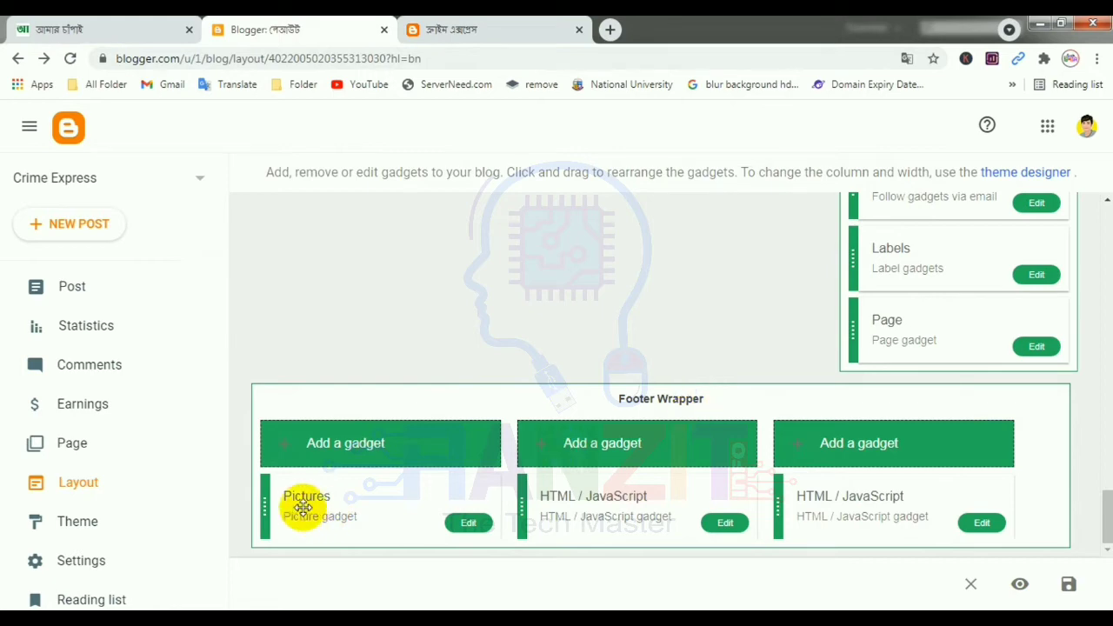
{"action": "left_click", "coordinate": [469, 524]}
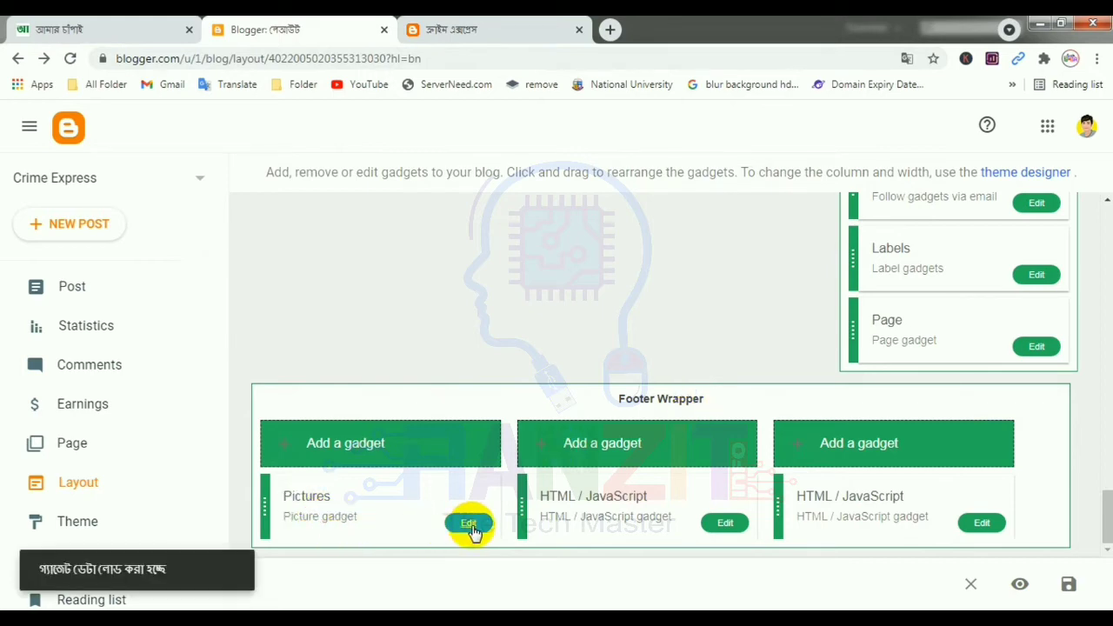
{"action": "scroll", "coordinate": [602, 344], "scroll_direction": "down", "scroll_amount": 2}
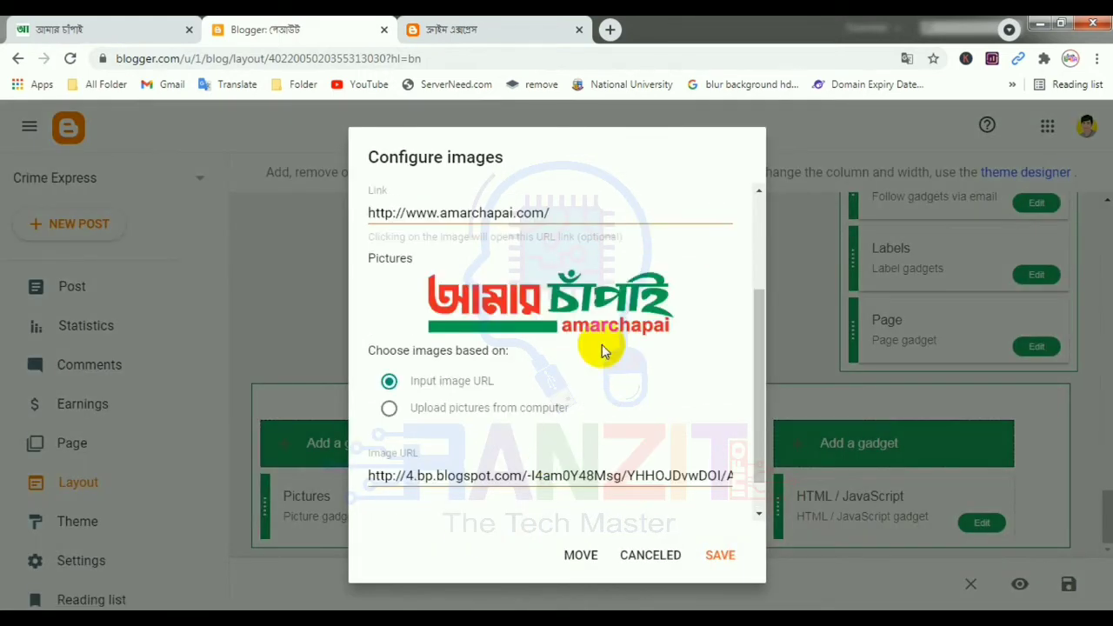
{"action": "scroll", "coordinate": [521, 328], "scroll_direction": "down", "scroll_amount": 1}
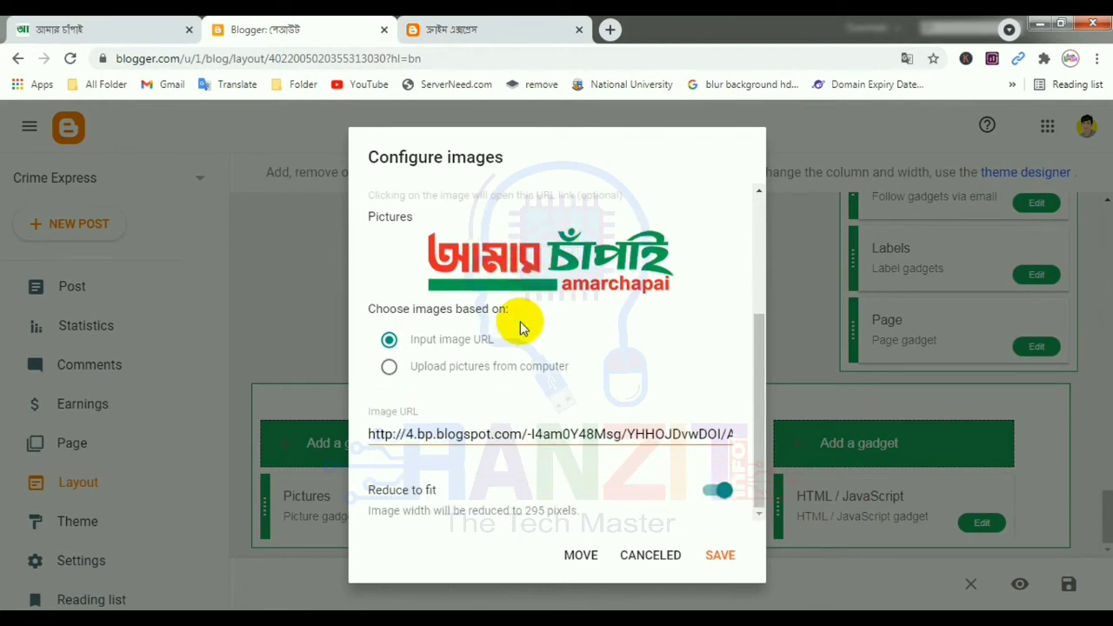
{"action": "left_click", "coordinate": [511, 372]}
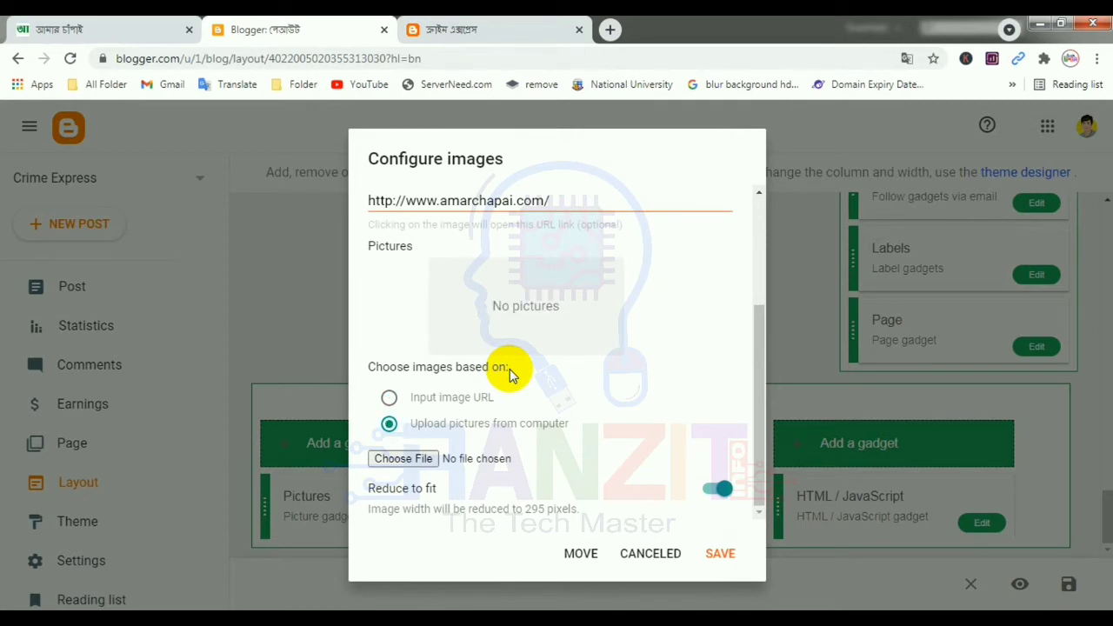
- Upload the logo Untitled-2.png from the Design, Website_Logo, News Portal Logo, Crime Express folder on drive F: and save the picture gadget
{"action": "left_click", "coordinate": [414, 458]}
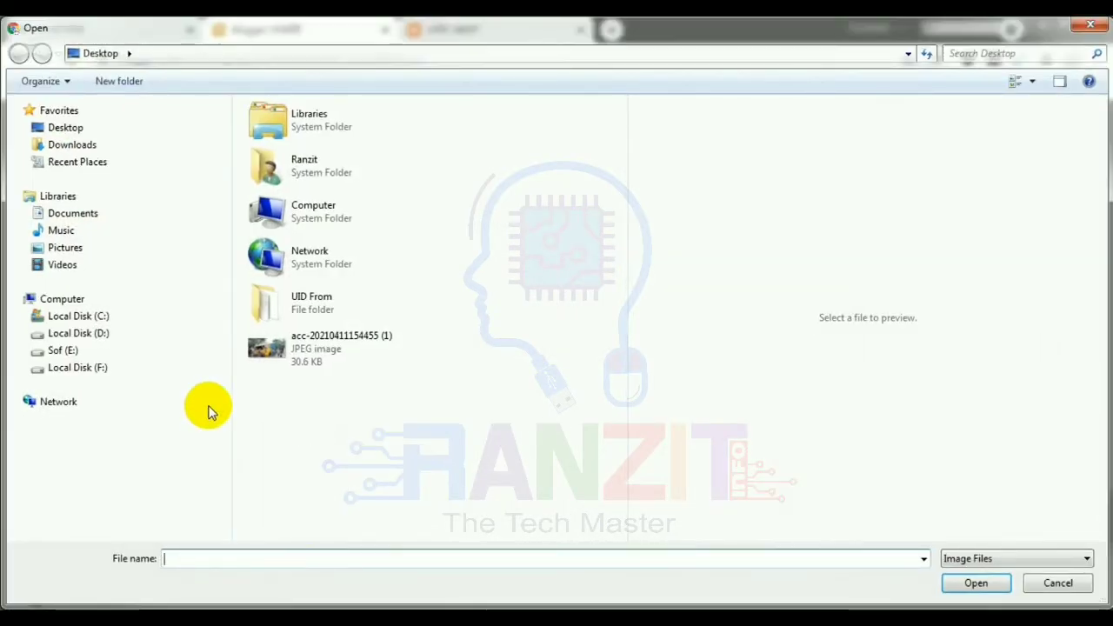
{"action": "left_click", "coordinate": [77, 368]}
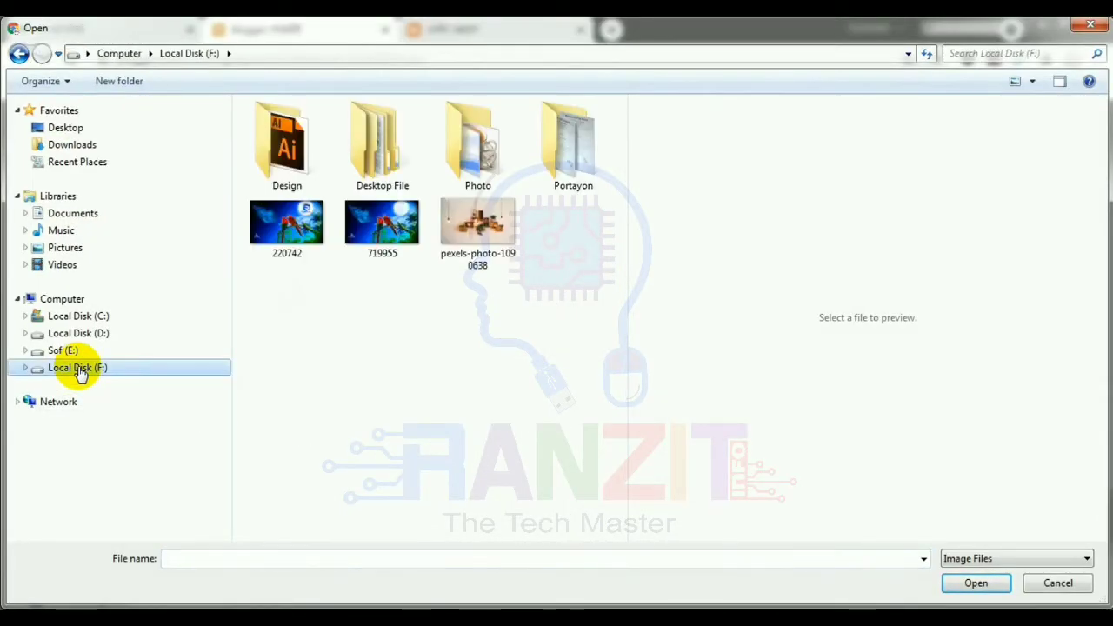
{"action": "double_click", "coordinate": [287, 146]}
{"action": "left_click", "coordinate": [300, 266]}
{"action": "double_click", "coordinate": [300, 265]}
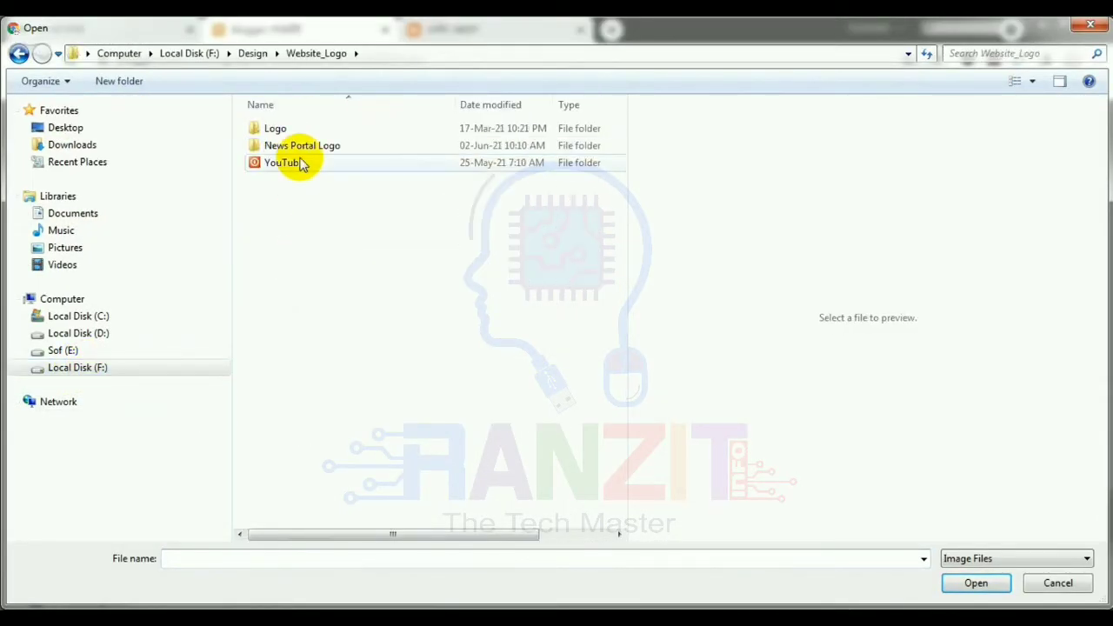
{"action": "double_click", "coordinate": [293, 144]}
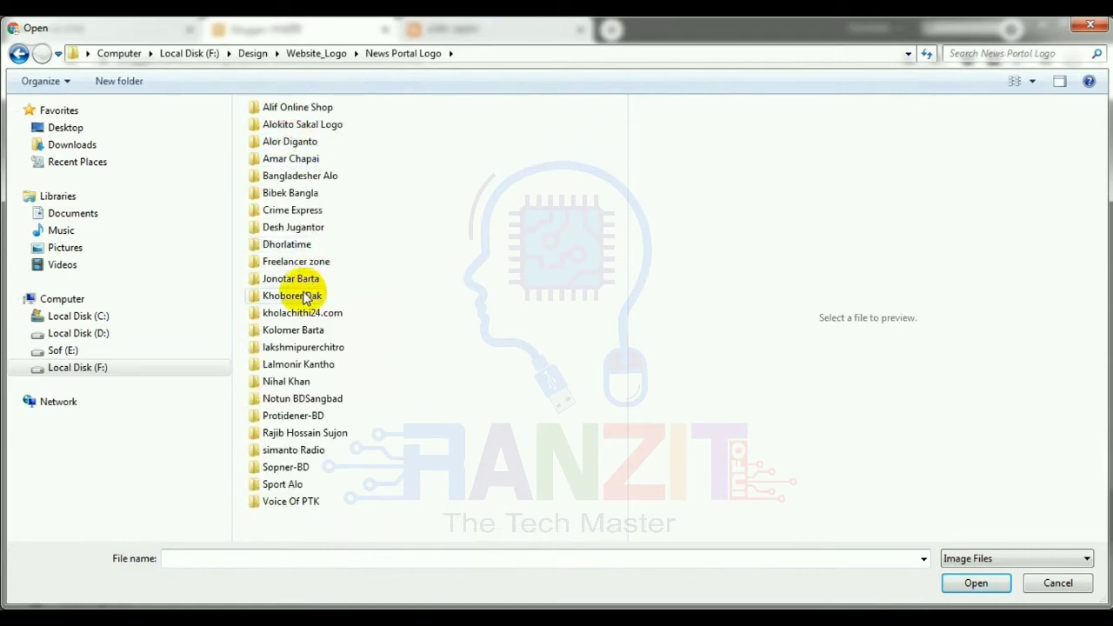
{"action": "double_click", "coordinate": [295, 210]}
{"action": "double_click", "coordinate": [387, 148]}
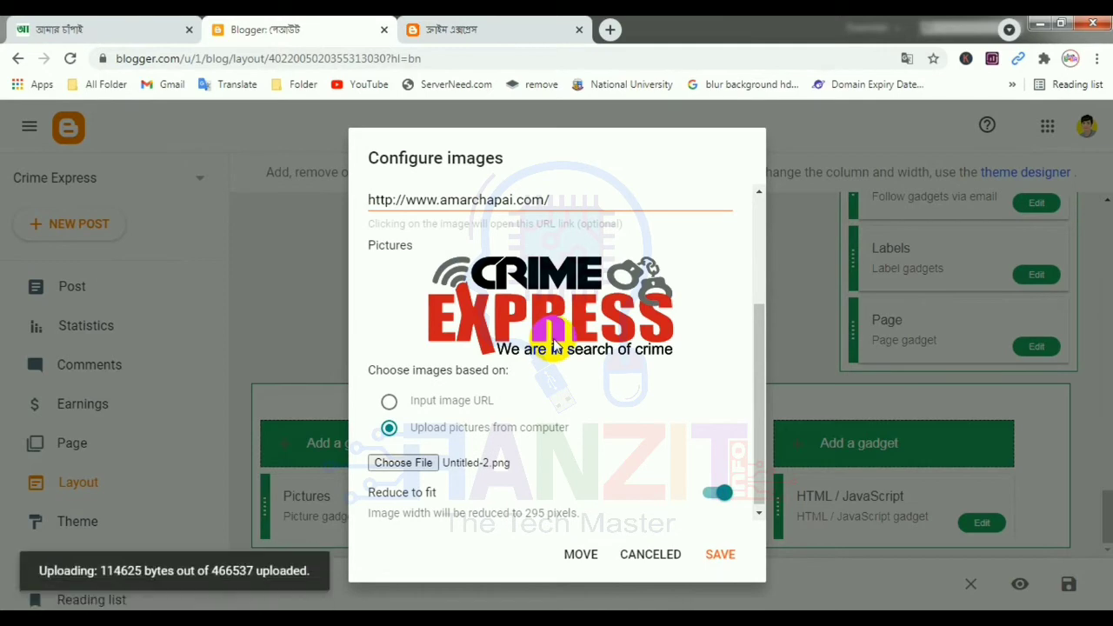
{"action": "left_click", "coordinate": [722, 556]}
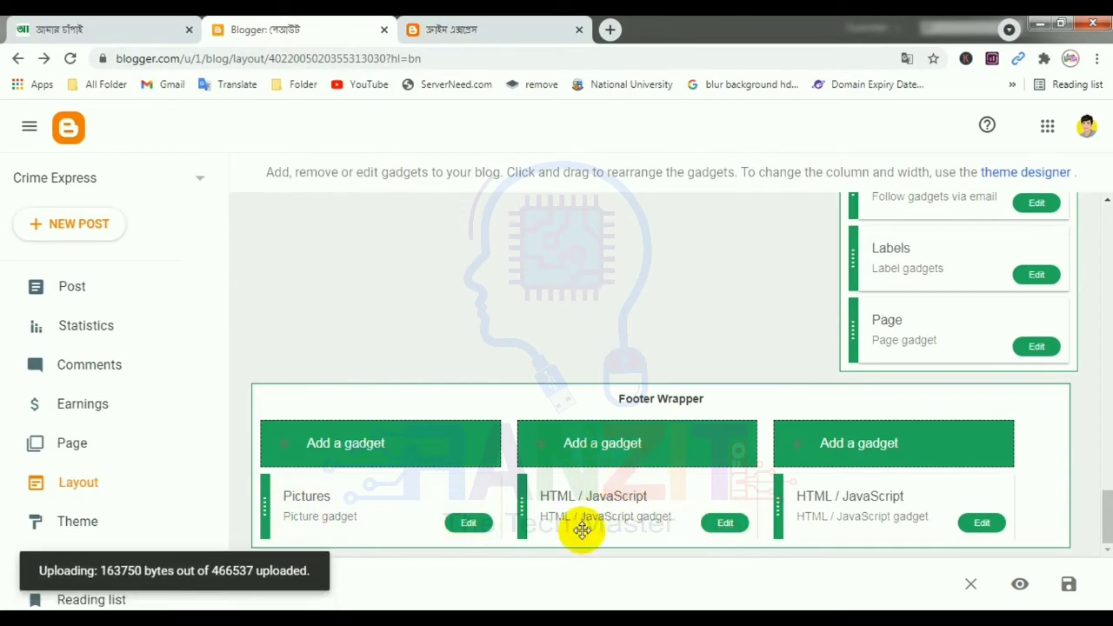
- Compare the footer's two HTML / JavaScript text gadgets with the live blog's footer, leaving their content unedited
{"action": "left_click", "coordinate": [725, 524]}
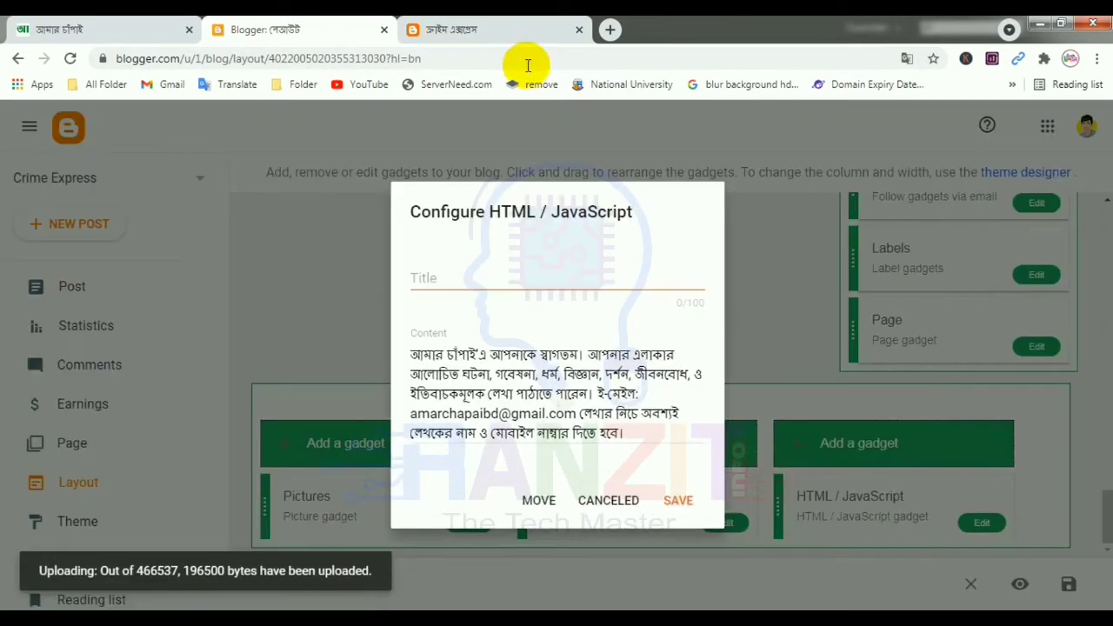
{"action": "left_click", "coordinate": [487, 29]}
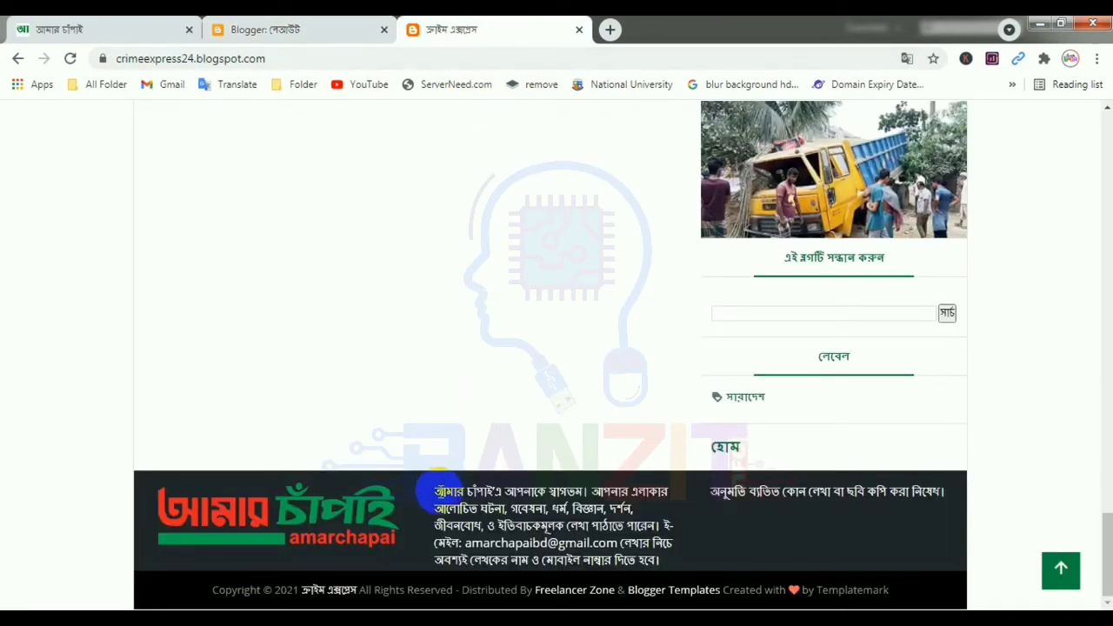
{"action": "left_click_drag", "start_coordinate": [439, 492], "coordinate": [651, 552]}
{"action": "left_click", "coordinate": [652, 557]}
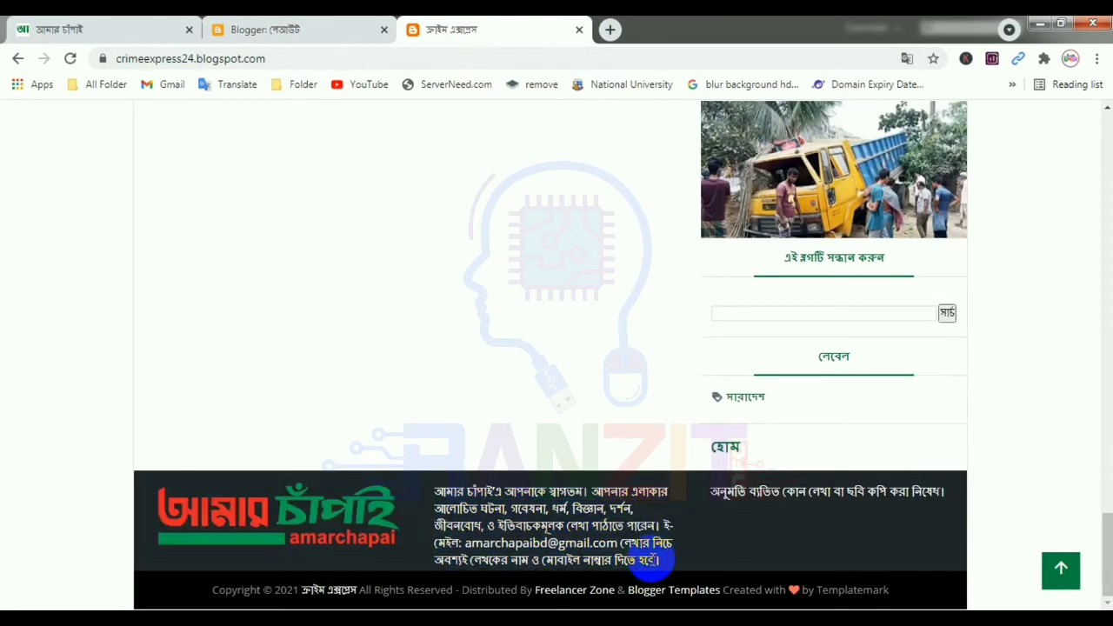
{"action": "left_click", "coordinate": [302, 29]}
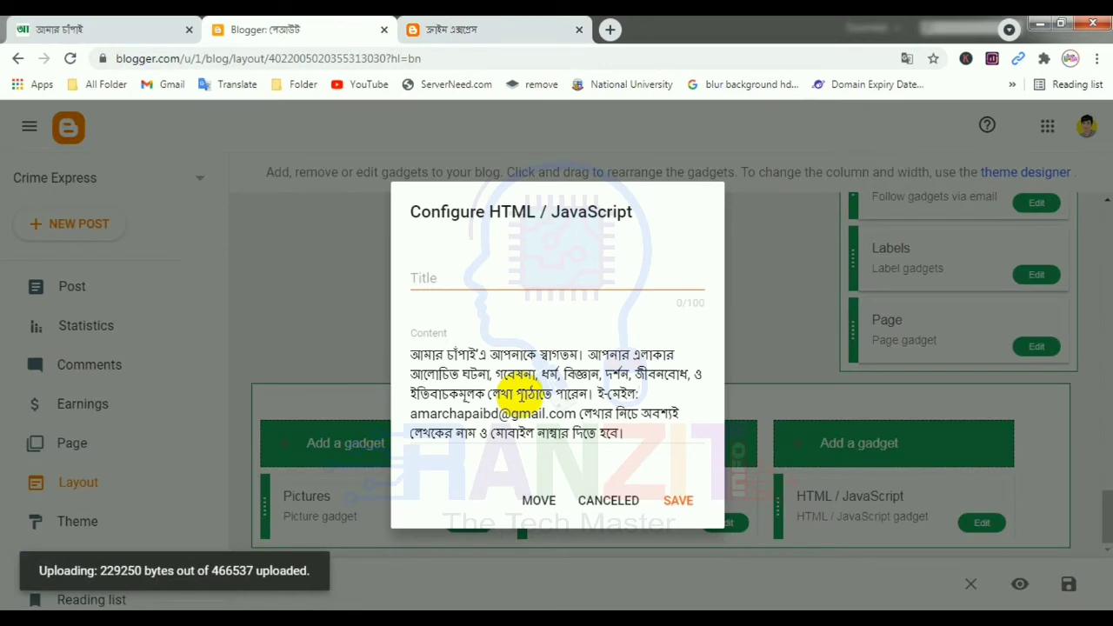
{"action": "left_click", "coordinate": [620, 509]}
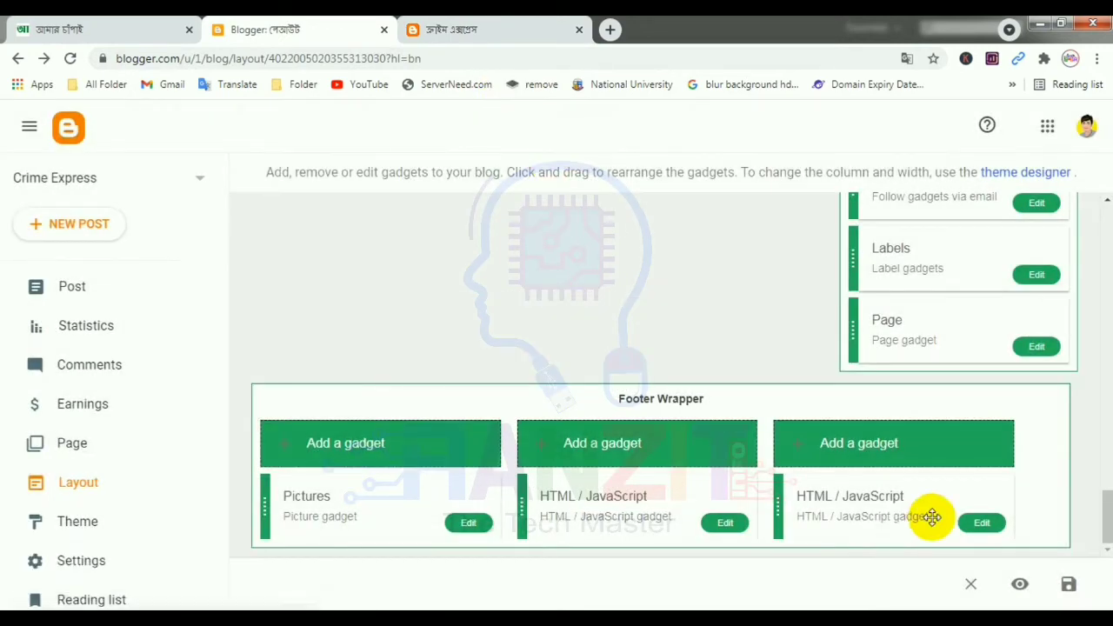
{"action": "left_click", "coordinate": [510, 27]}
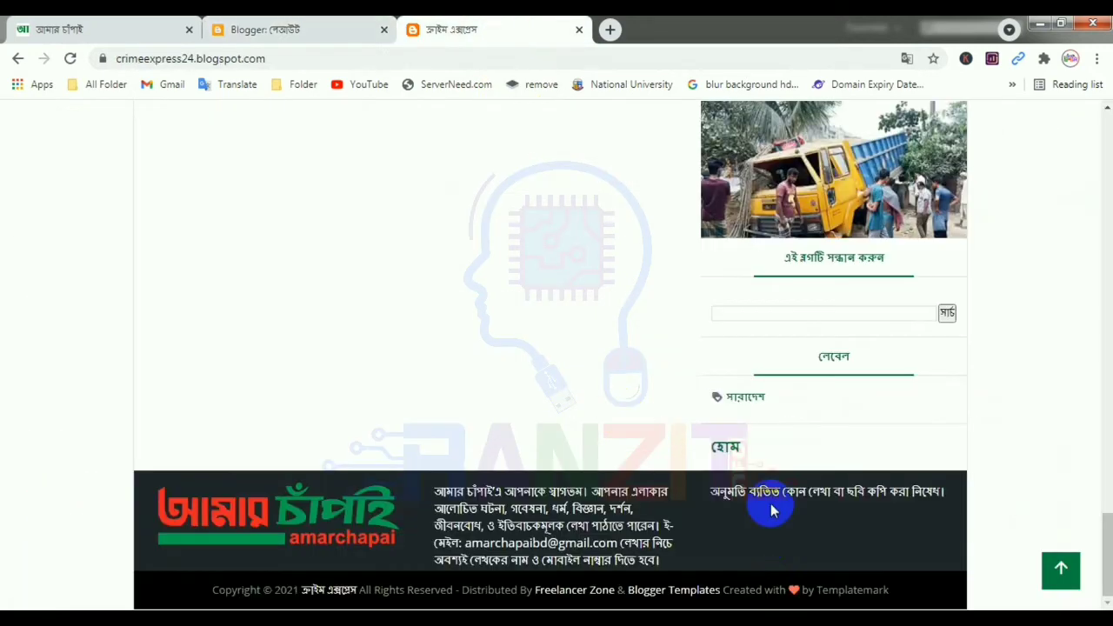
{"action": "left_click", "coordinate": [302, 31]}
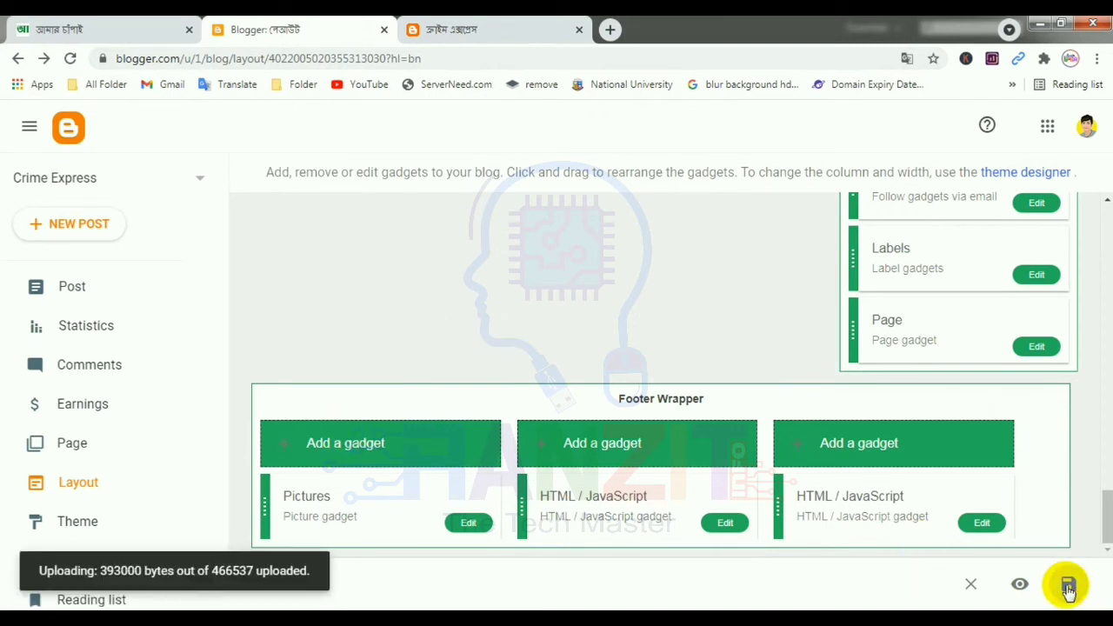
- Open the blog's Settings and review its basic, privacy and publishing options
{"action": "scroll", "coordinate": [113, 492], "scroll_direction": "down", "scroll_amount": 2}
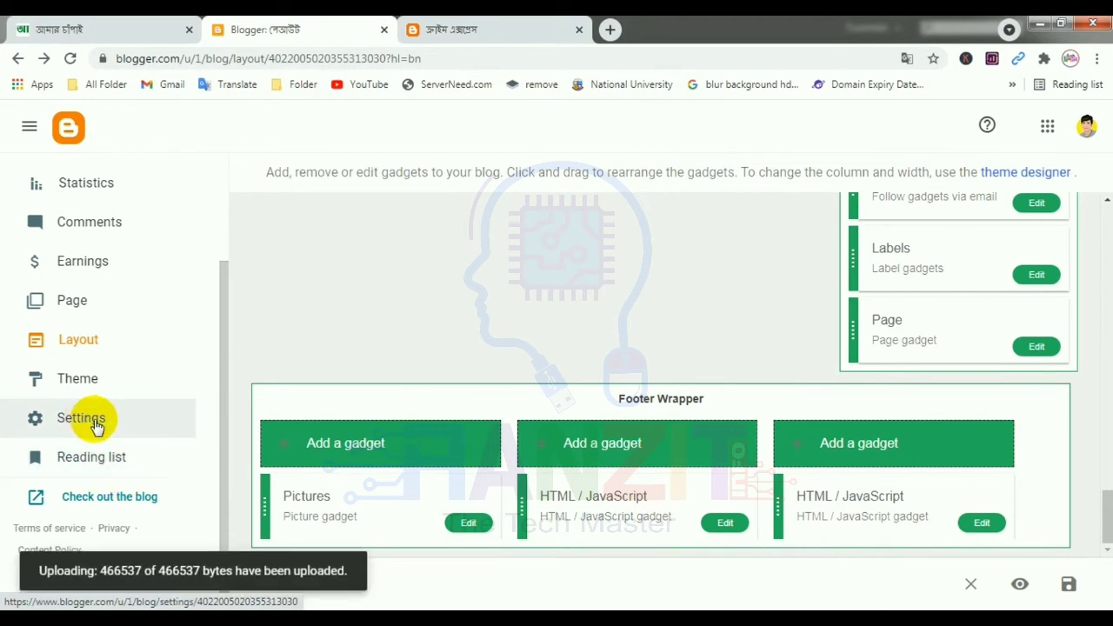
{"action": "left_click", "coordinate": [95, 422]}
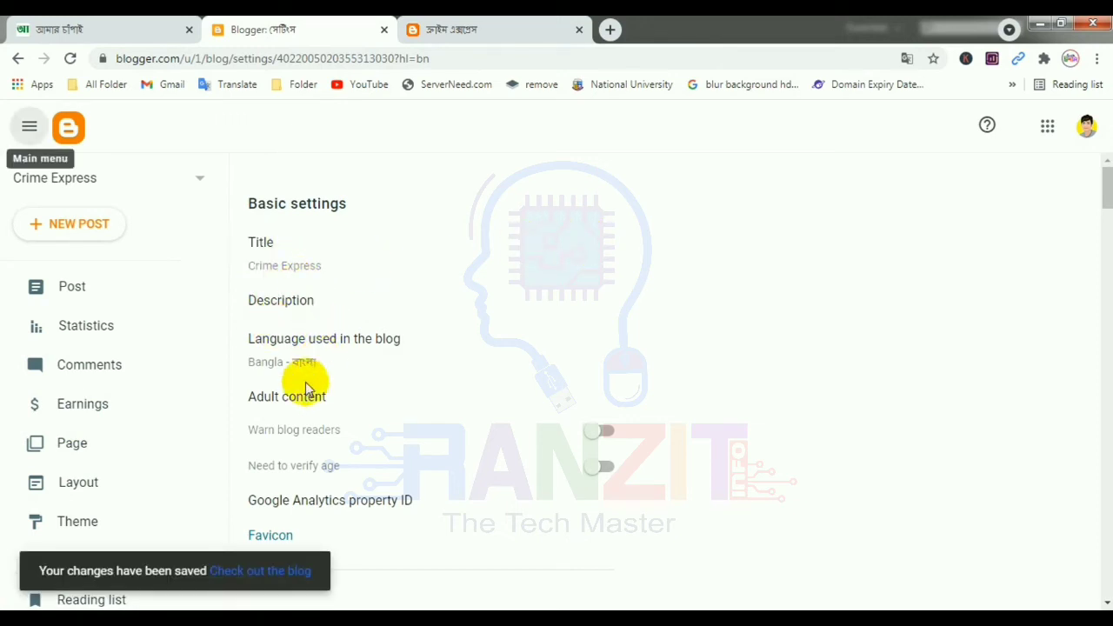
{"action": "scroll", "coordinate": [305, 382], "scroll_direction": "down", "scroll_amount": 1}
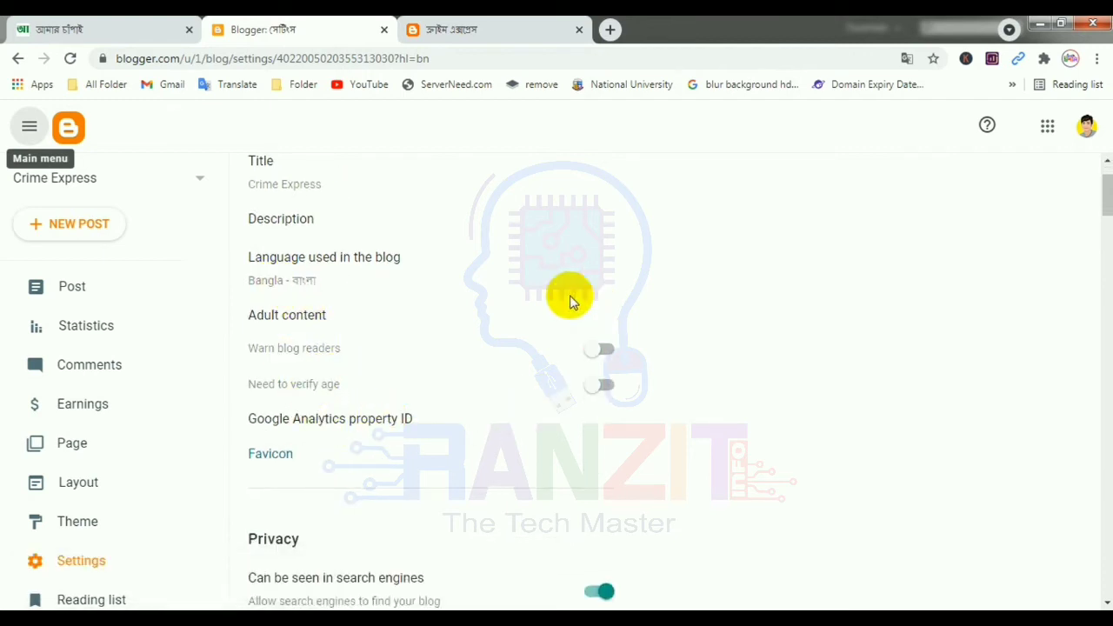
{"action": "scroll", "coordinate": [609, 391], "scroll_direction": "down", "scroll_amount": 5}
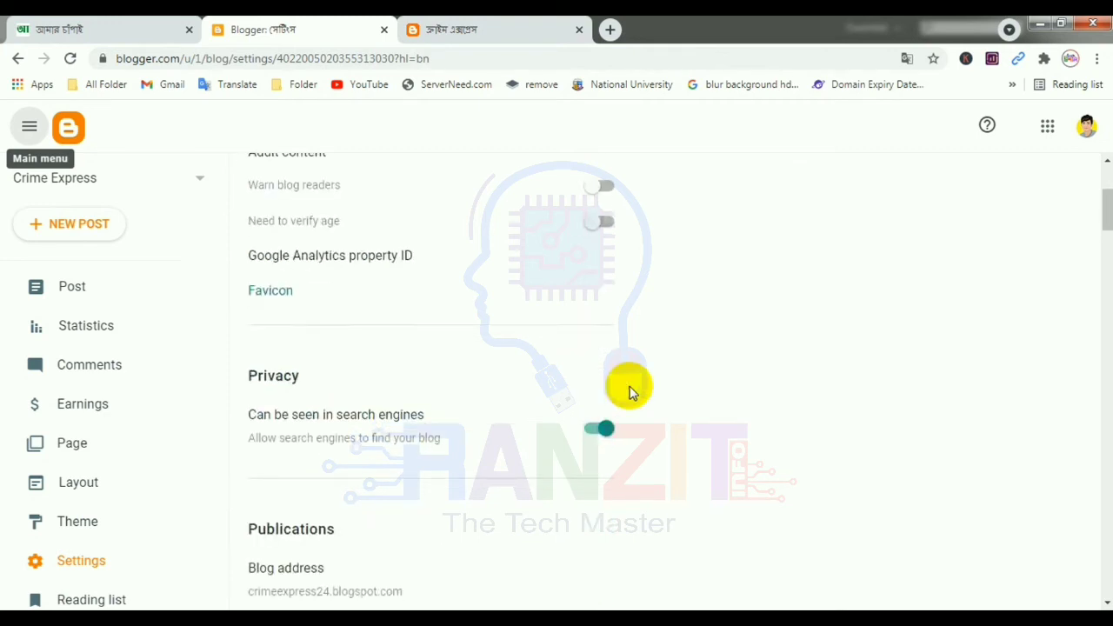
- Review the blog's HTTPS, permission, post, comment, formatting and meta tag settings
{"action": "scroll", "coordinate": [343, 415], "scroll_direction": "down", "scroll_amount": 1}
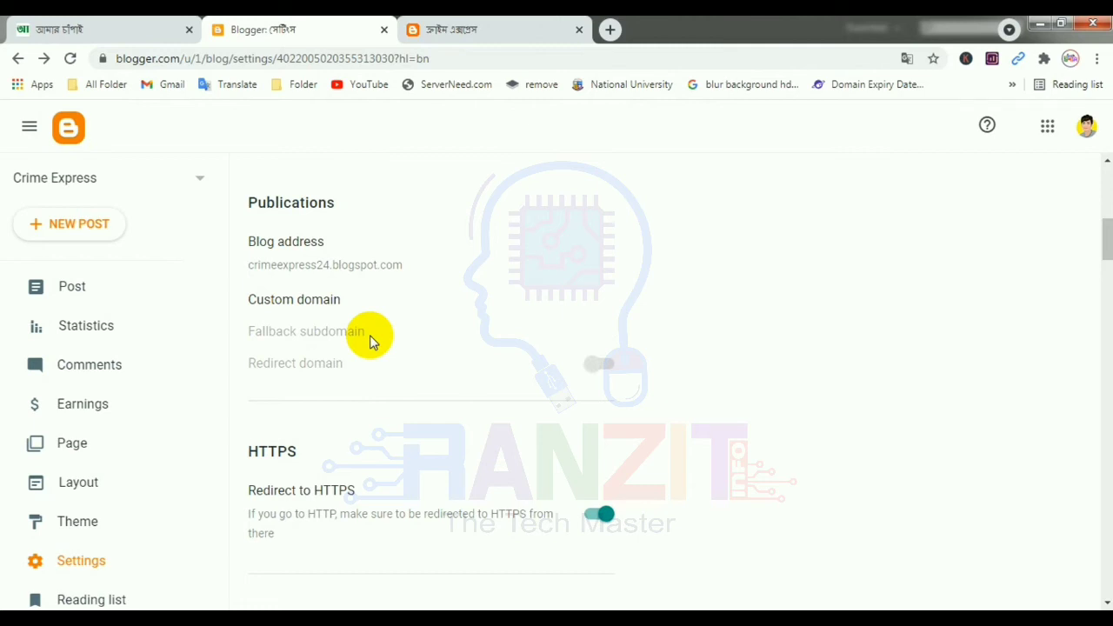
{"action": "scroll", "coordinate": [369, 334], "scroll_direction": "down", "scroll_amount": 4}
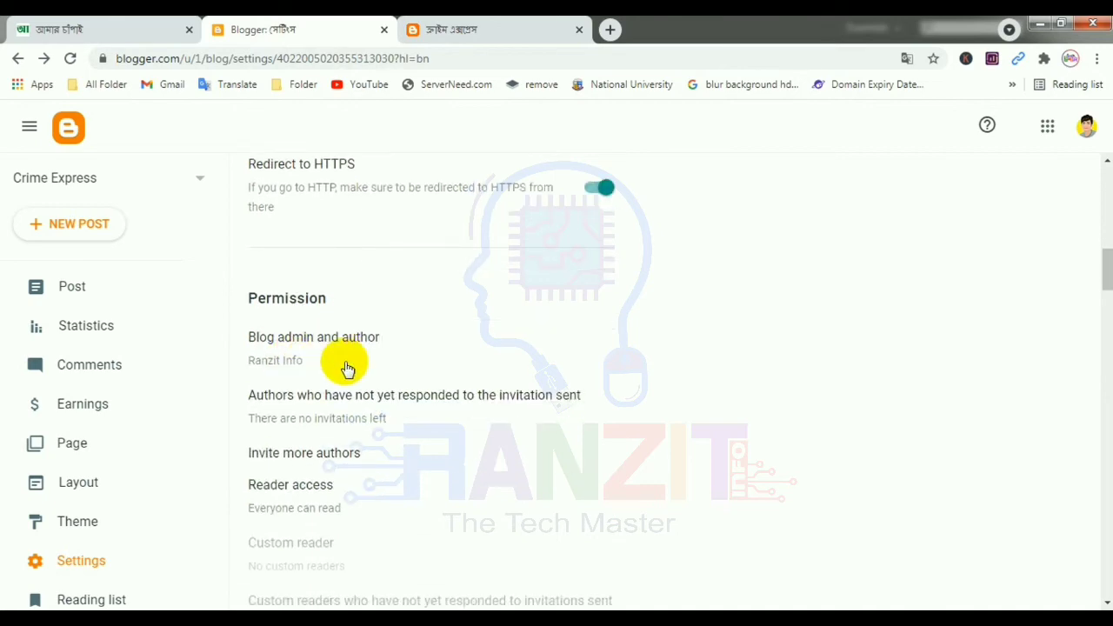
{"action": "scroll", "coordinate": [345, 365], "scroll_direction": "down", "scroll_amount": 7}
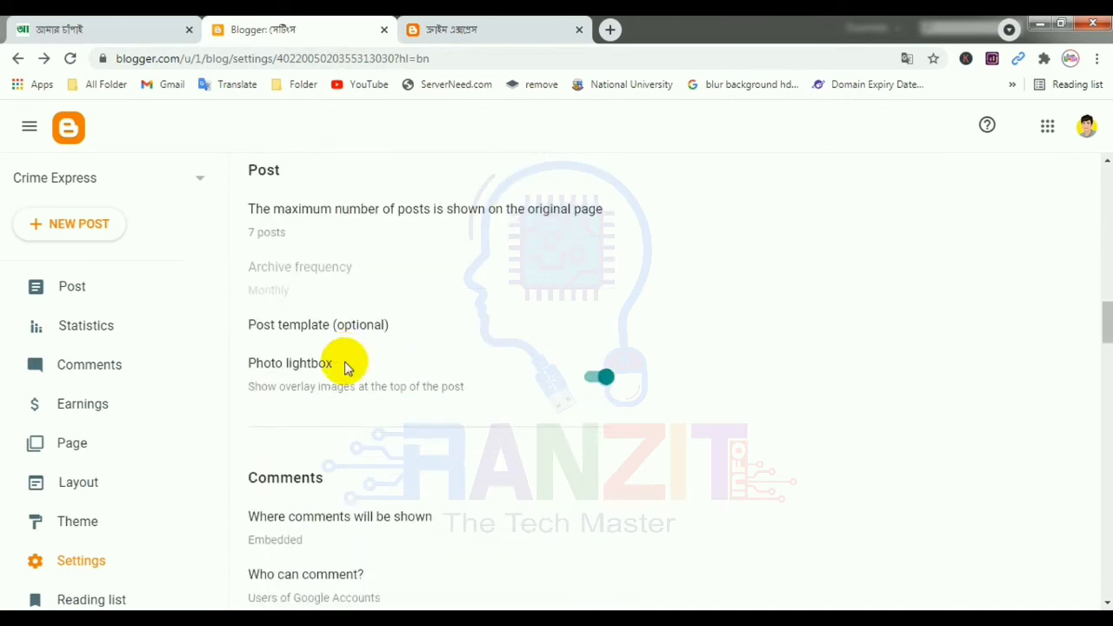
{"action": "scroll", "coordinate": [344, 365], "scroll_direction": "down", "scroll_amount": 16}
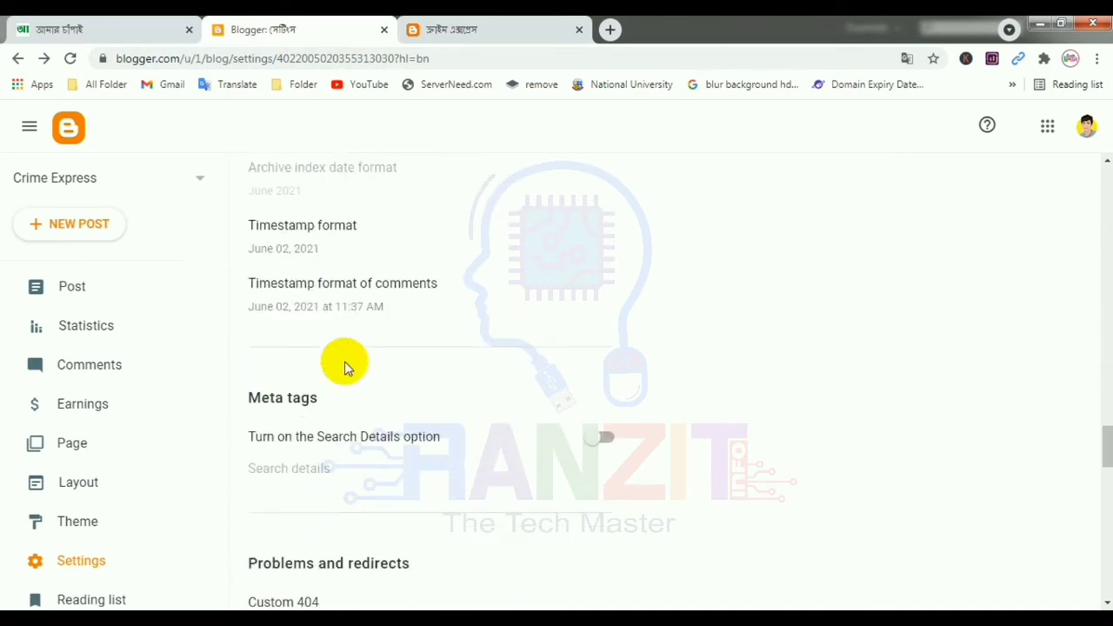
{"action": "scroll", "coordinate": [345, 366], "scroll_direction": "up", "scroll_amount": 4}
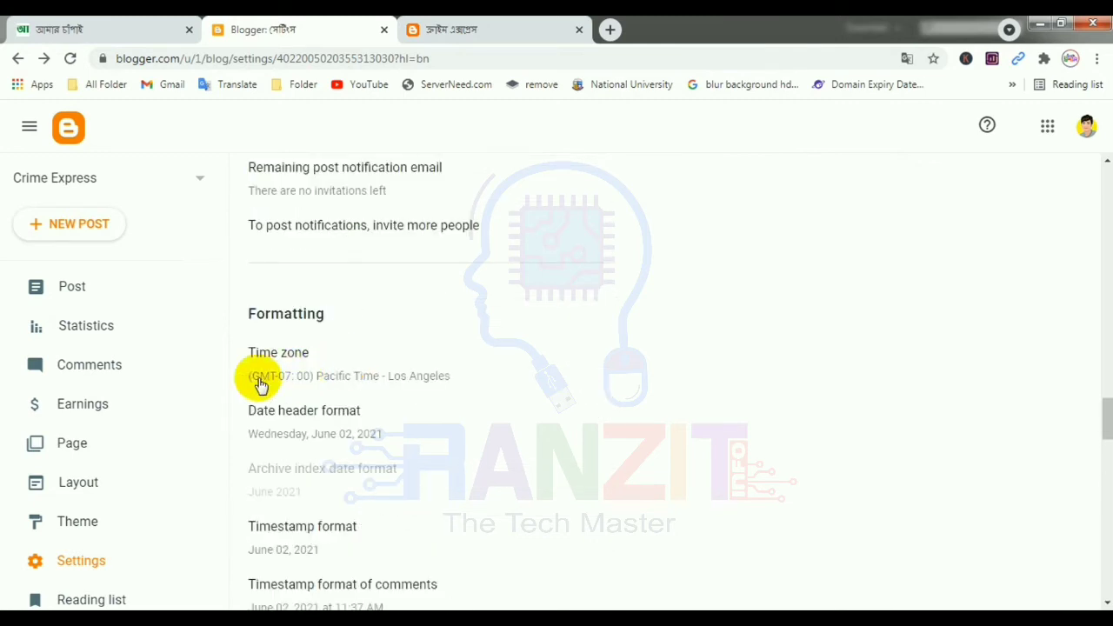
- Set the blog theme's mobile settings to show the Desktop theme on mobile devices and save
{"action": "left_click", "coordinate": [82, 523]}
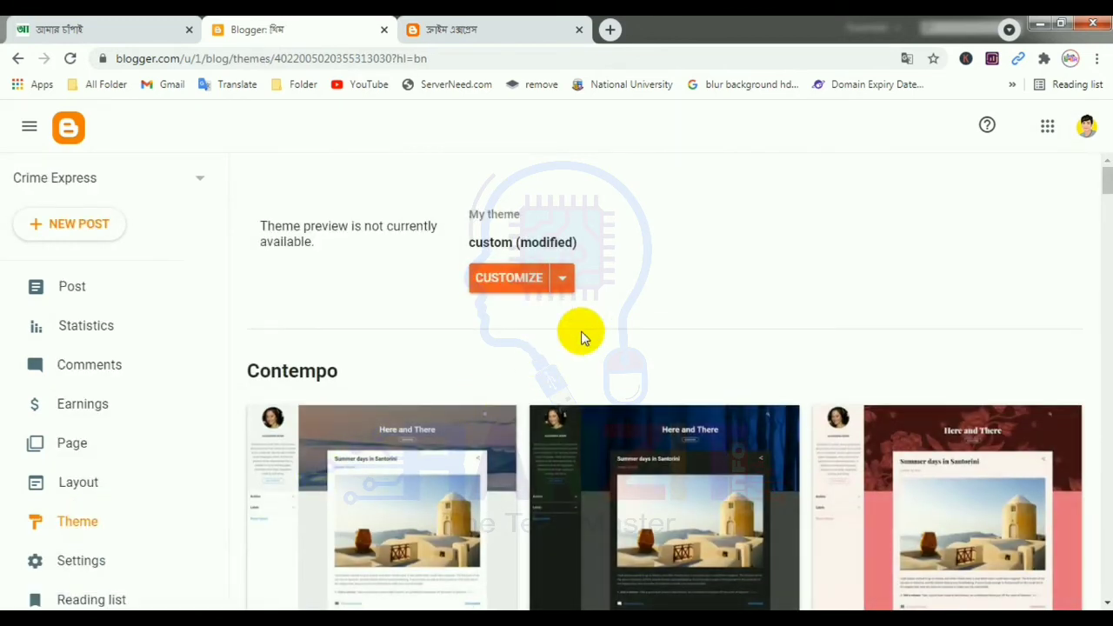
{"action": "left_click", "coordinate": [560, 279]}
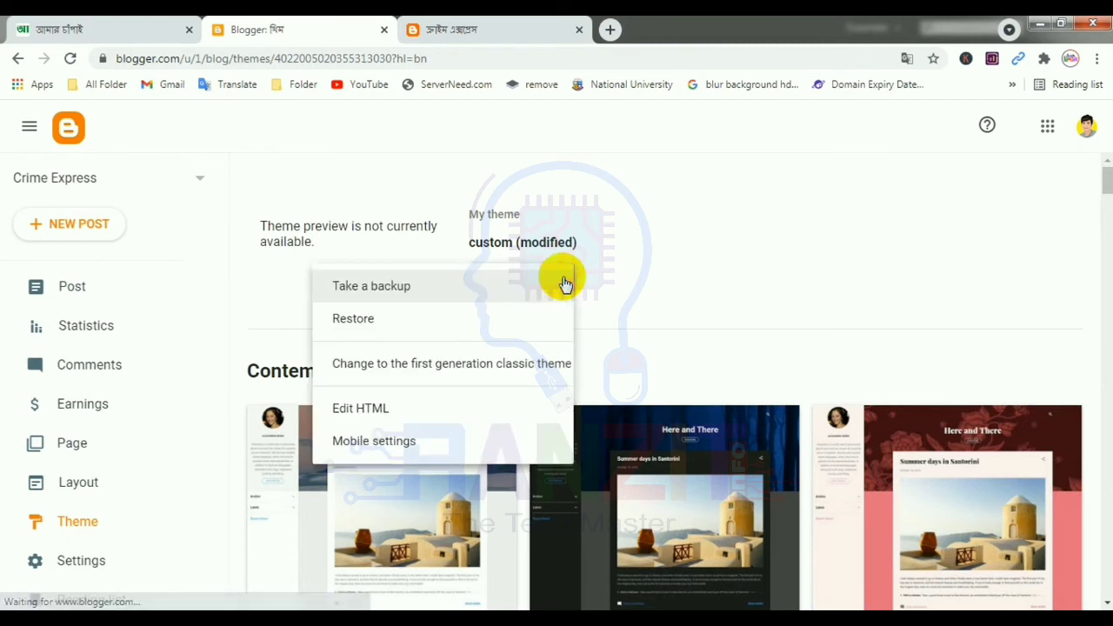
{"action": "left_click", "coordinate": [399, 442]}
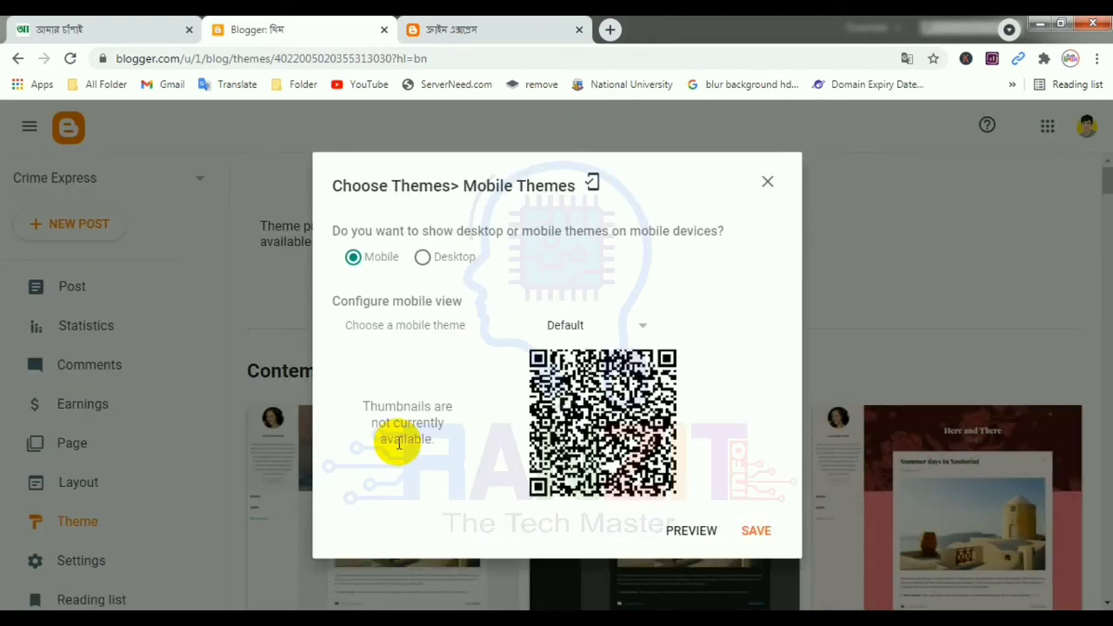
{"action": "left_click", "coordinate": [424, 259]}
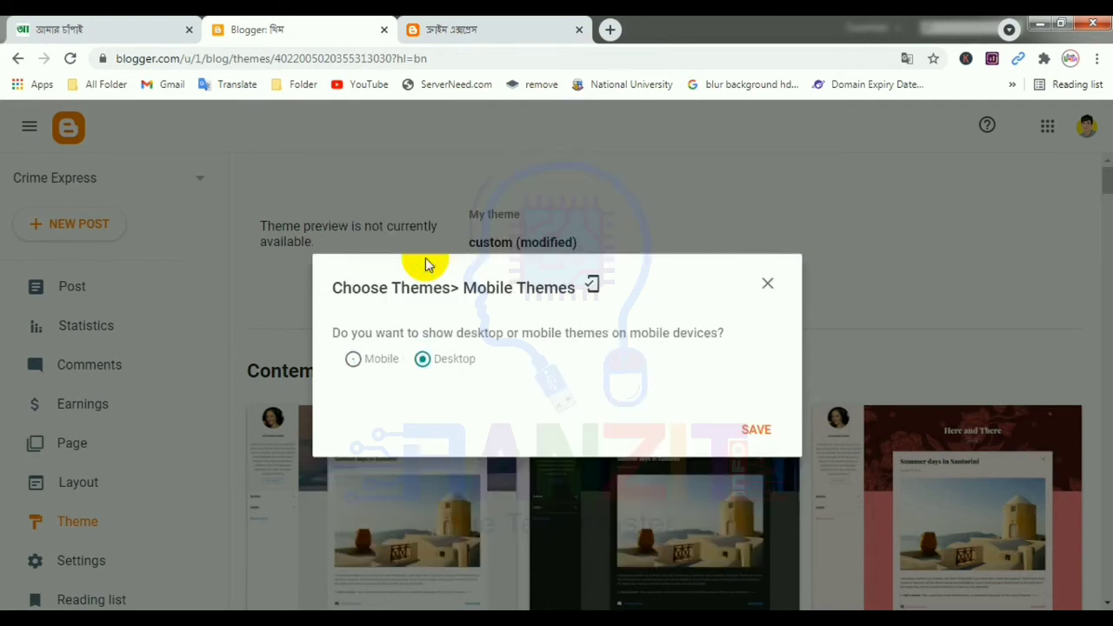
{"action": "left_click", "coordinate": [756, 431]}
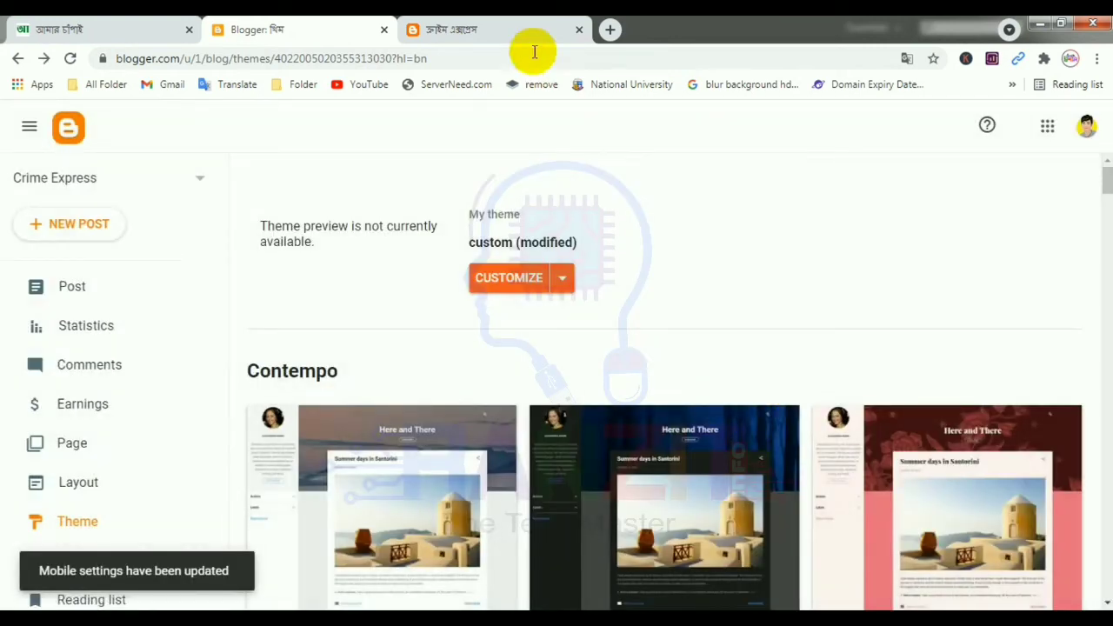
- Check the live blog's homepage up to its header and return to the Blogger dashboard
{"action": "left_click", "coordinate": [513, 31]}
{"action": "scroll", "coordinate": [430, 356], "scroll_direction": "up", "scroll_amount": 15}
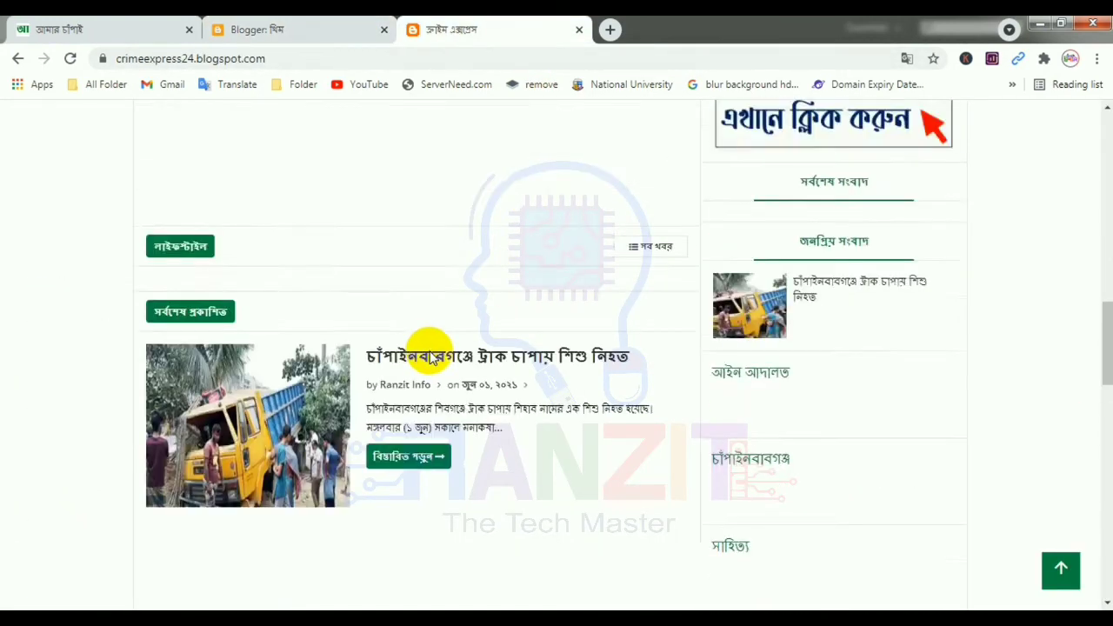
{"action": "scroll", "coordinate": [430, 350], "scroll_direction": "up", "scroll_amount": 2}
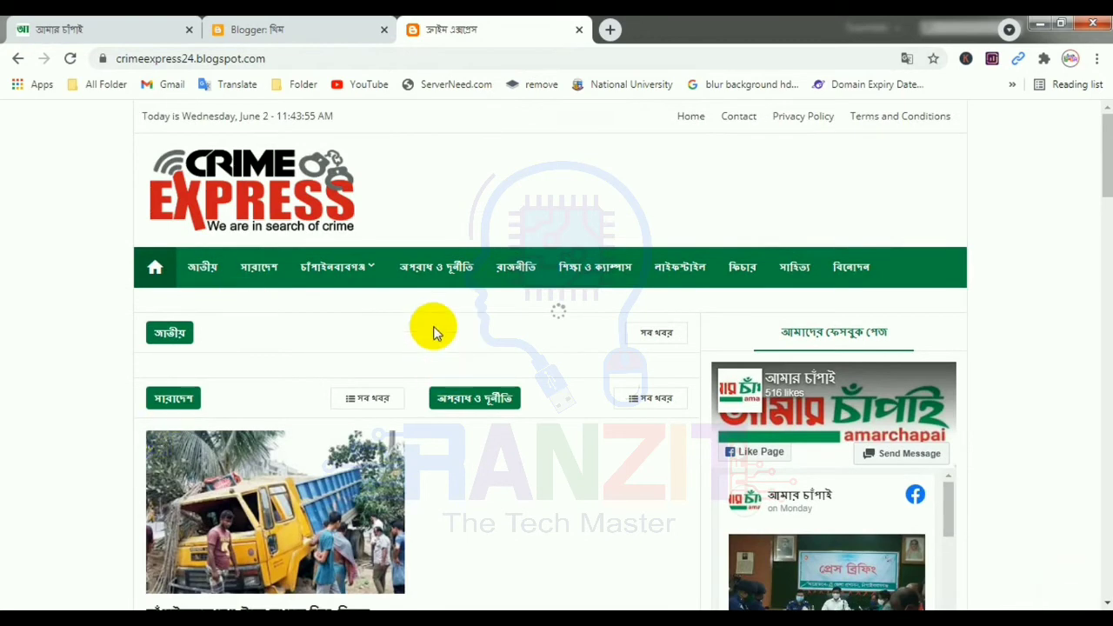
{"action": "left_click", "coordinate": [319, 26]}
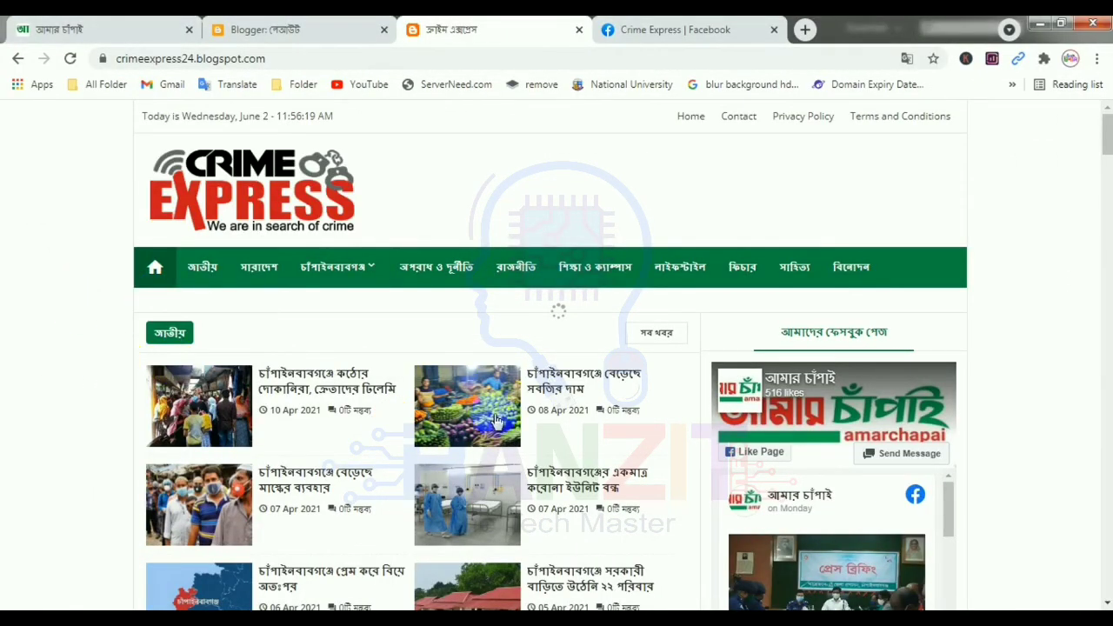
- Look through the live blog's homepage from header to footer and examine the Facebook page widget in its sidebar
{"action": "scroll", "coordinate": [397, 385], "scroll_direction": "down", "scroll_amount": 2}
{"action": "scroll", "coordinate": [560, 385], "scroll_direction": "down", "scroll_amount": 6}
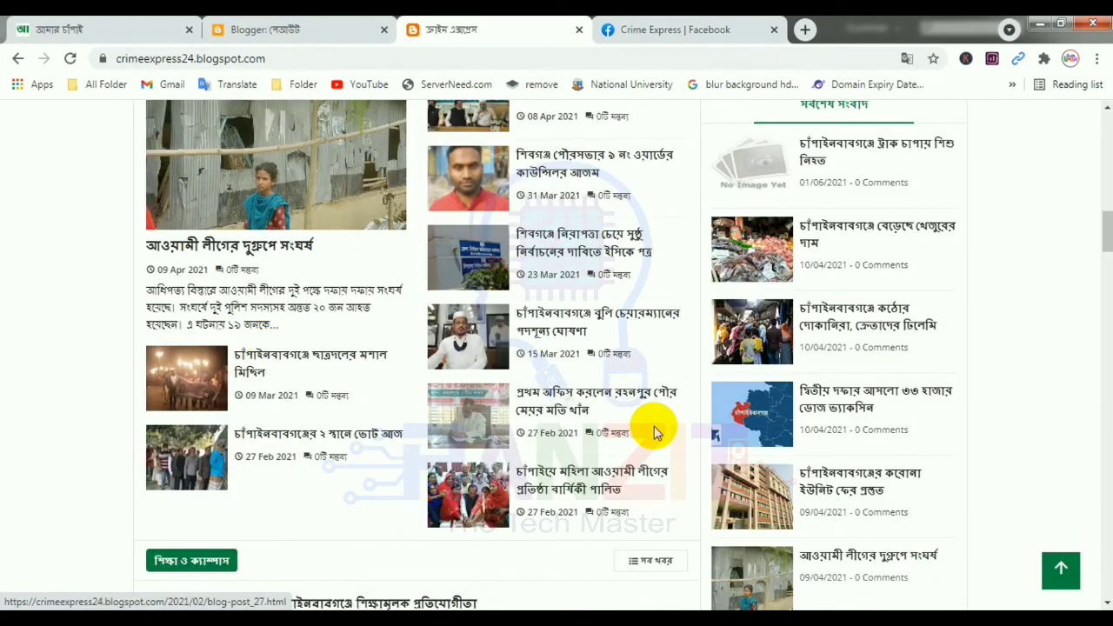
{"action": "scroll", "coordinate": [653, 425], "scroll_direction": "down", "scroll_amount": 5}
{"action": "scroll", "coordinate": [656, 432], "scroll_direction": "down", "scroll_amount": 10}
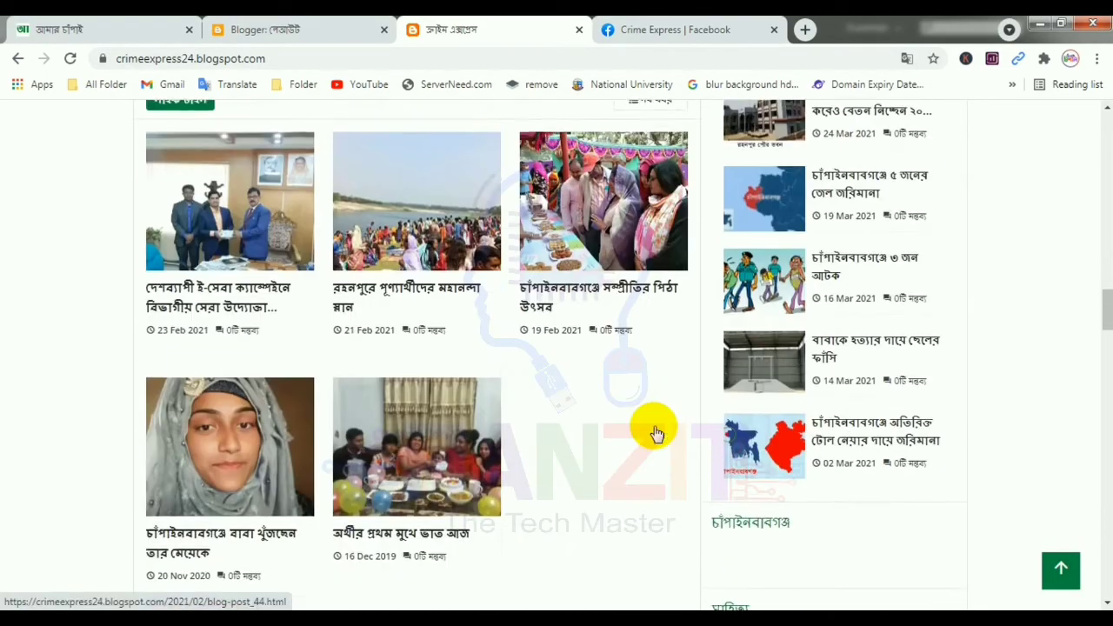
{"action": "scroll", "coordinate": [653, 432], "scroll_direction": "down", "scroll_amount": 15}
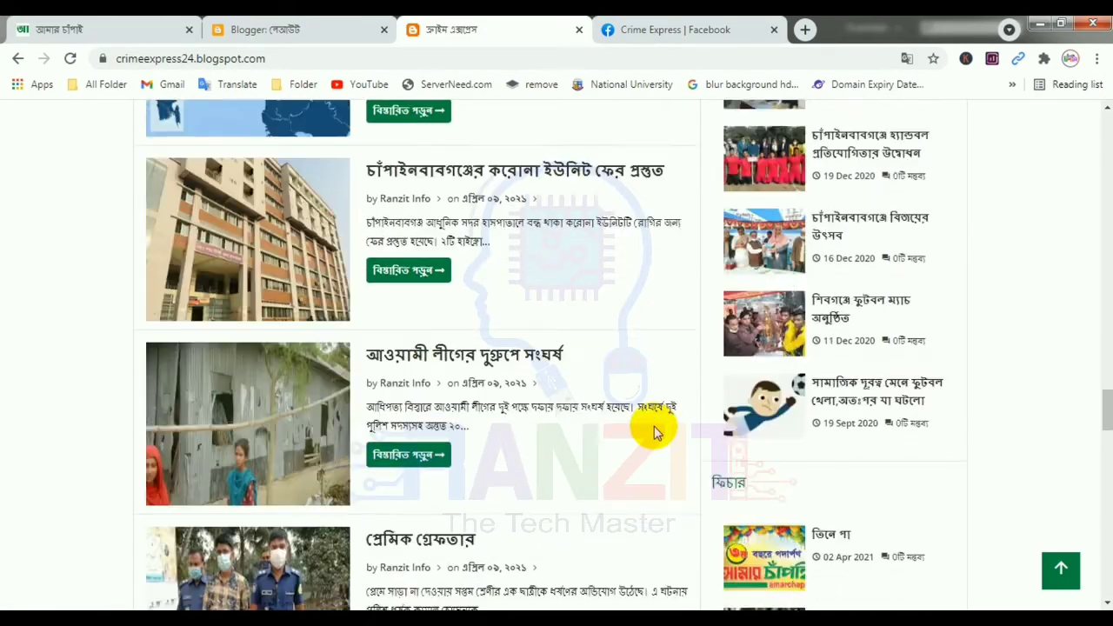
{"action": "scroll", "coordinate": [654, 432], "scroll_direction": "down", "scroll_amount": 10}
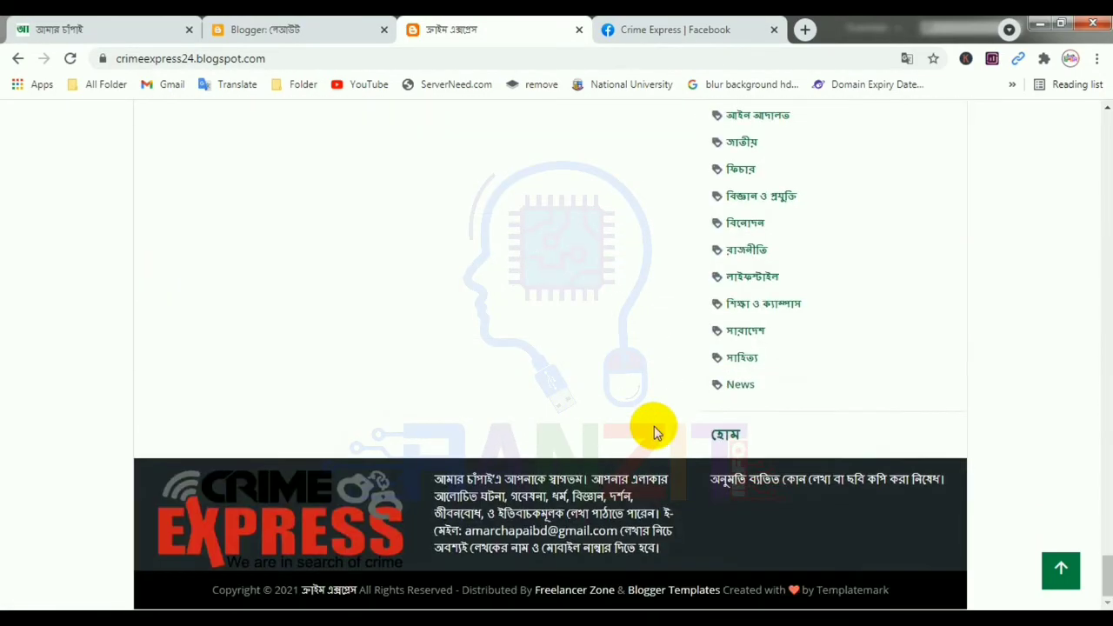
{"action": "key", "text": "Home"}
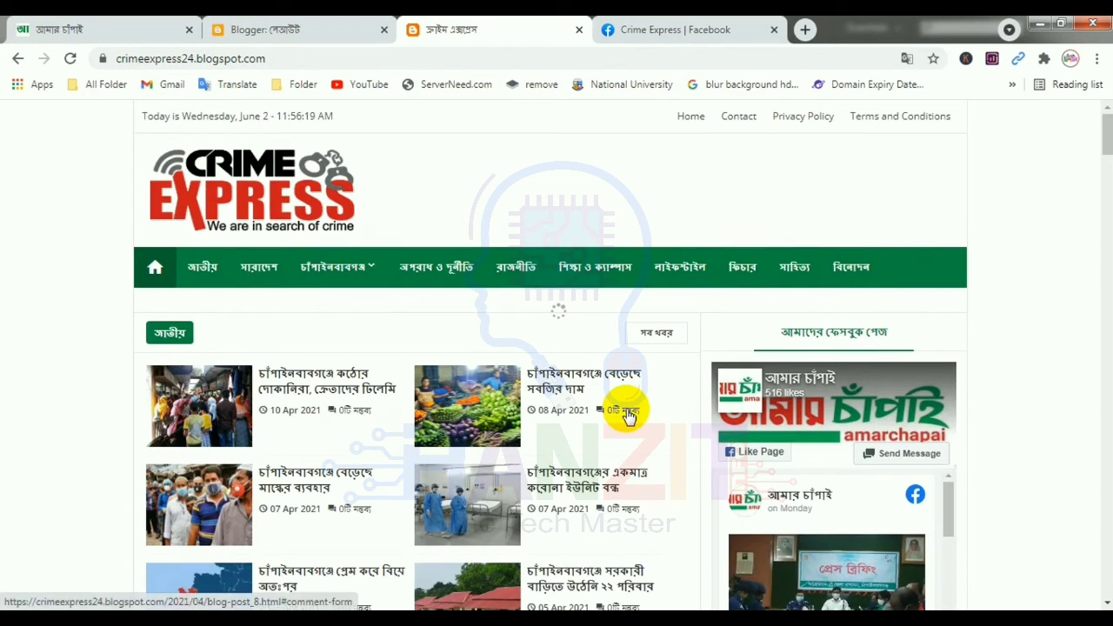
{"action": "mouse_move", "coordinate": [773, 332]}
{"action": "left_mouse_down"}
{"action": "mouse_move", "coordinate": [885, 326]}
{"action": "mouse_move", "coordinate": [897, 343]}
{"action": "mouse_move", "coordinate": [895, 328]}
{"action": "mouse_move", "coordinate": [772, 336]}
{"action": "left_mouse_up"}
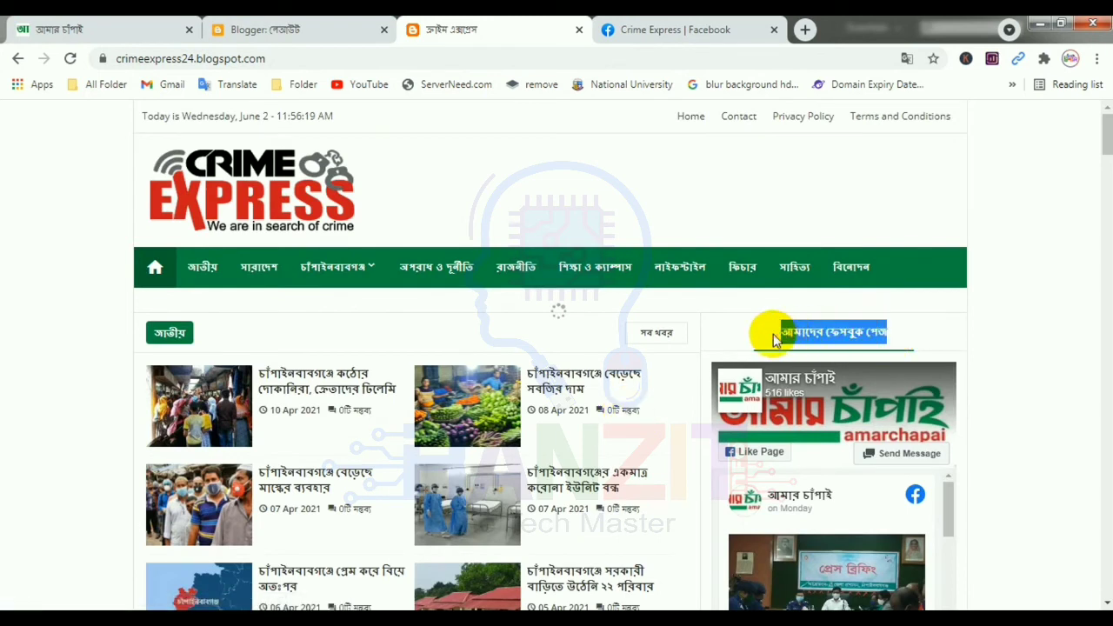
{"action": "left_click", "coordinate": [770, 339]}
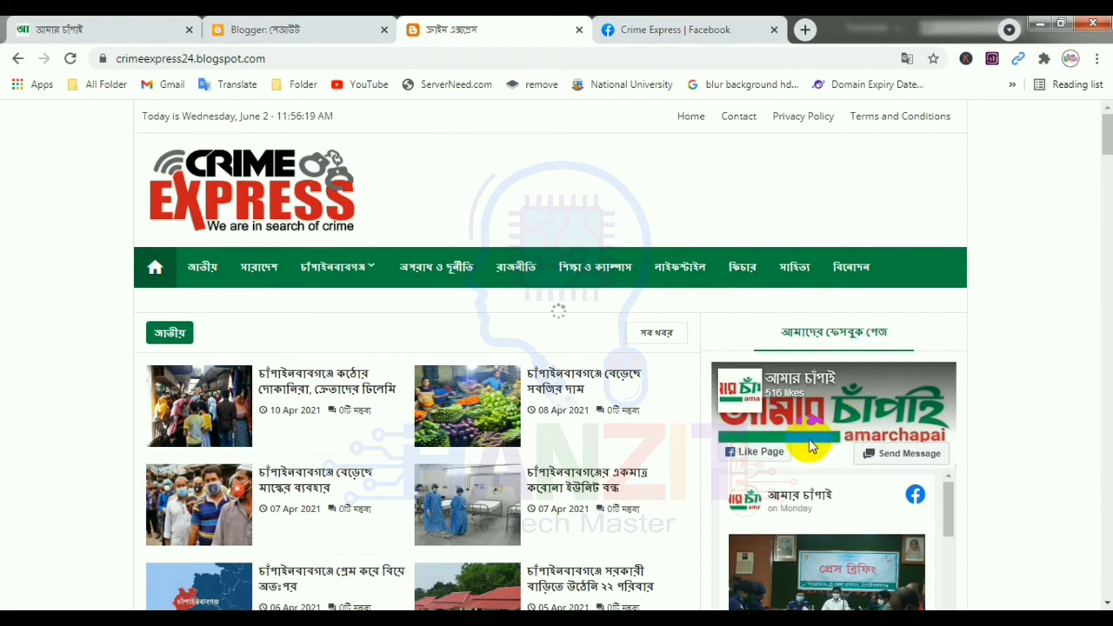
- Open the sidebar's Our Facebook page gadget for editing in the Blogger layout and review its code
{"action": "left_click", "coordinate": [310, 31]}
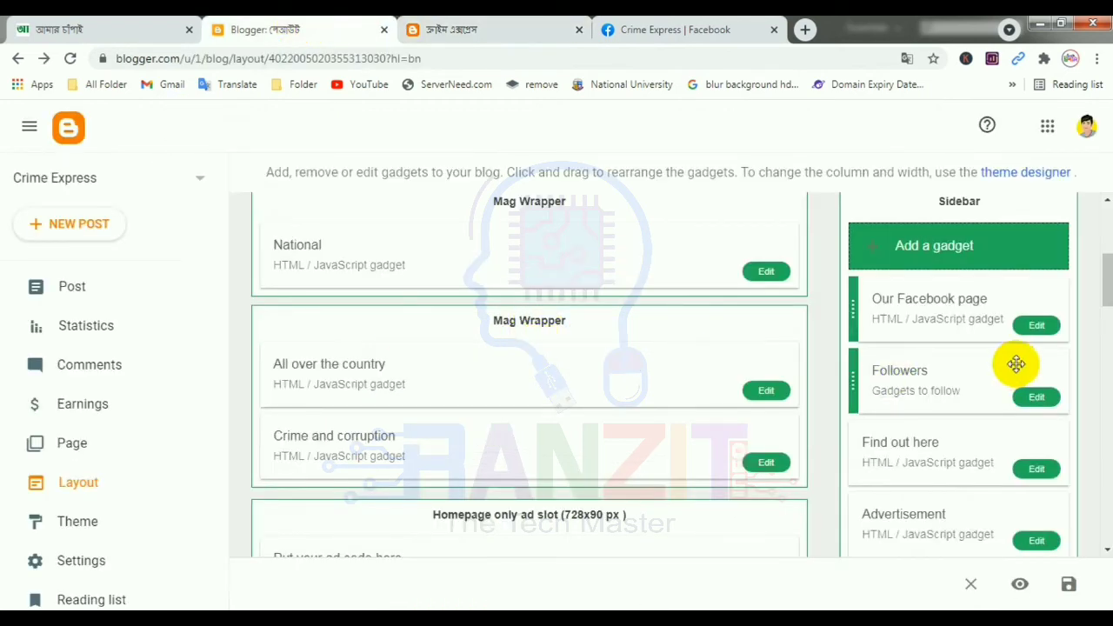
{"action": "scroll", "coordinate": [1015, 364], "scroll_direction": "up", "scroll_amount": 1}
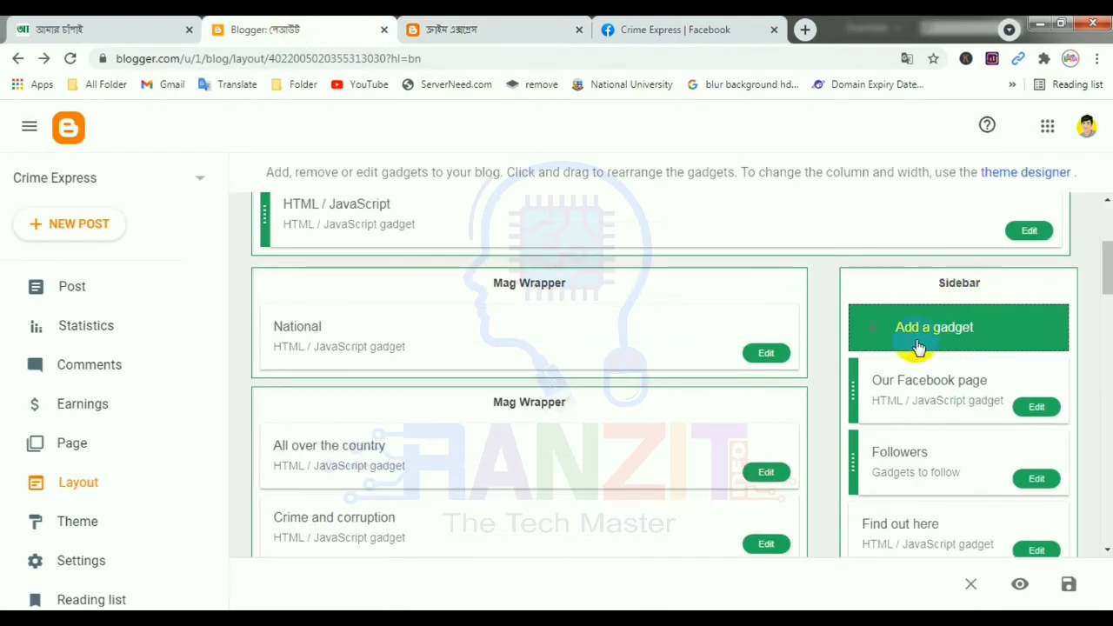
{"action": "left_click", "coordinate": [1034, 408]}
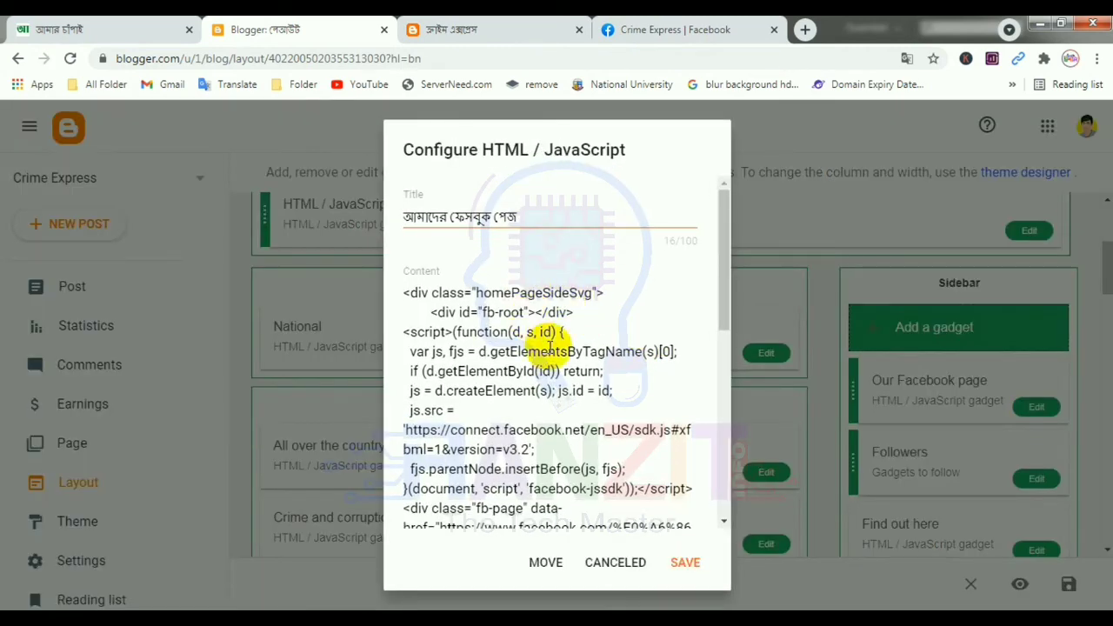
{"action": "scroll", "coordinate": [549, 345], "scroll_direction": "down", "scroll_amount": 6}
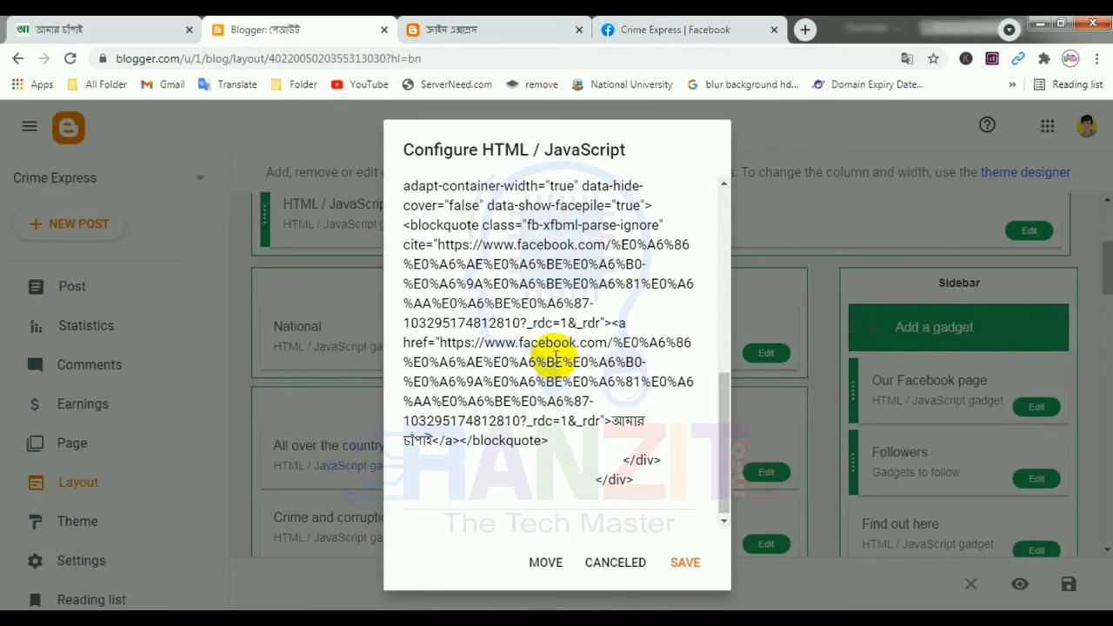
{"action": "scroll", "coordinate": [554, 357], "scroll_direction": "up", "scroll_amount": 8}
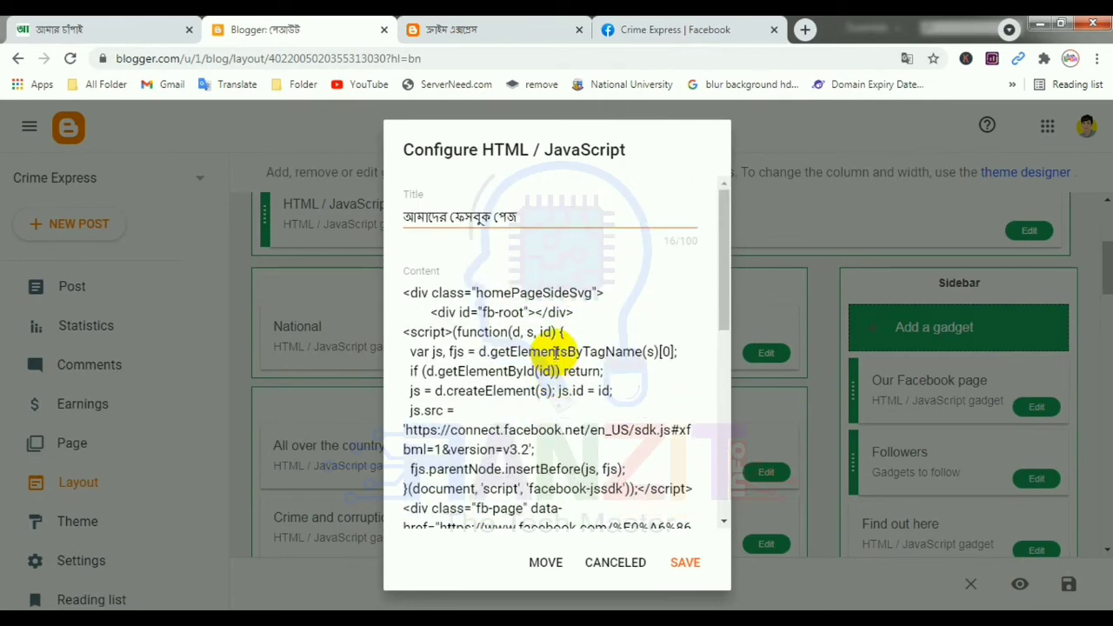
- Copy the Crime Express Facebook page's address without its ref parameter and return to the gadget's code in Blogger
{"action": "left_click", "coordinate": [644, 29]}
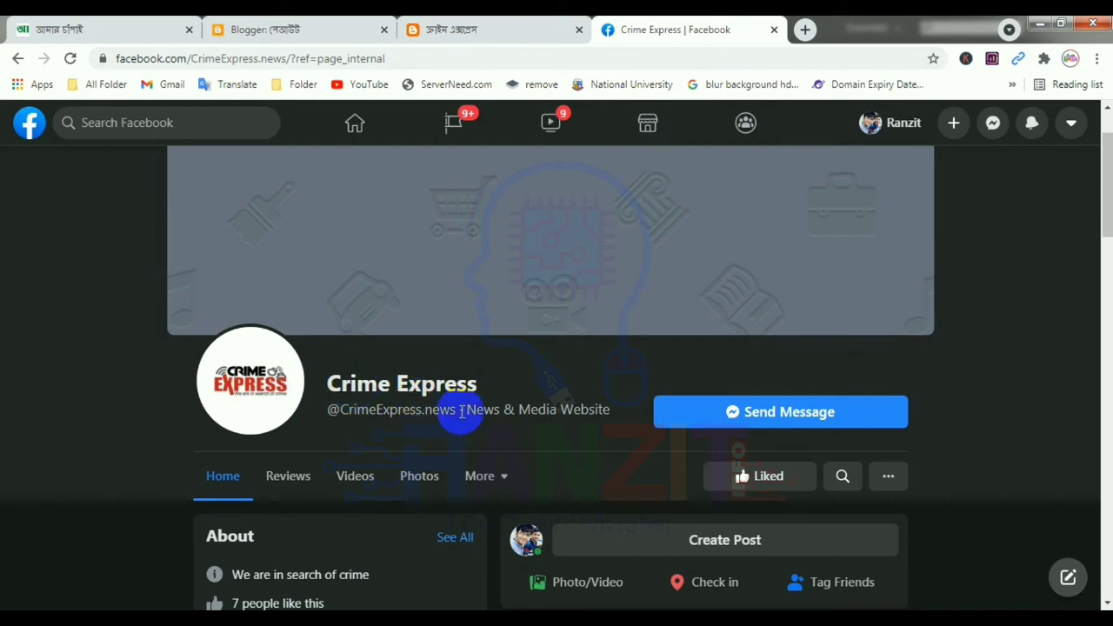
{"action": "left_click", "coordinate": [294, 59]}
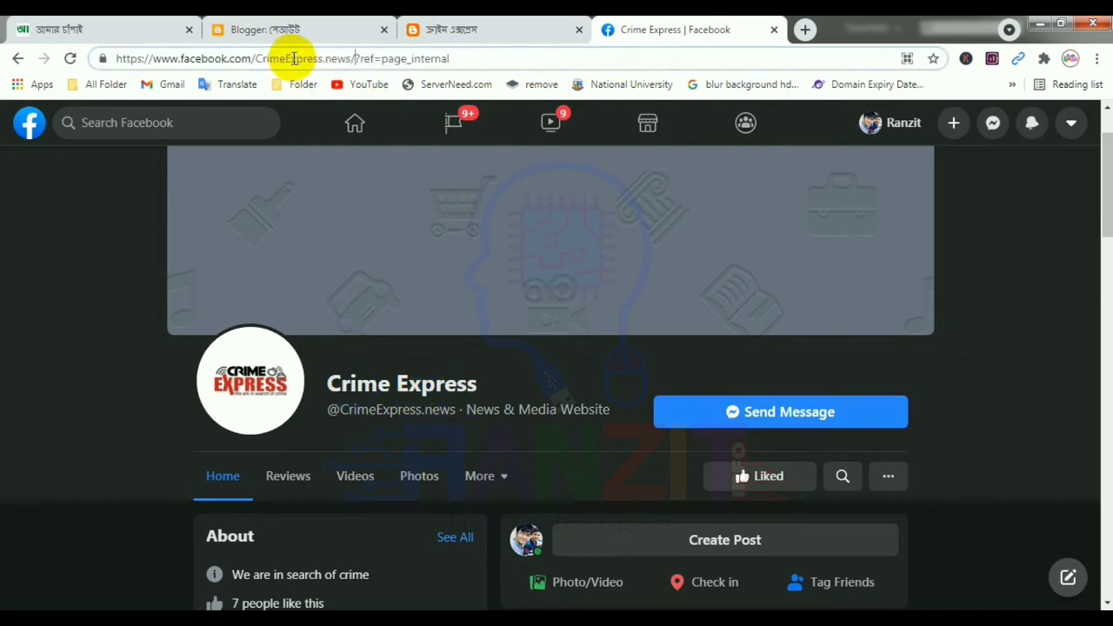
{"action": "left_click_drag", "start_coordinate": [351, 58], "coordinate": [97, 58]}
{"action": "key", "text": "ctrl+c"}
{"action": "left_click", "coordinate": [290, 27]}
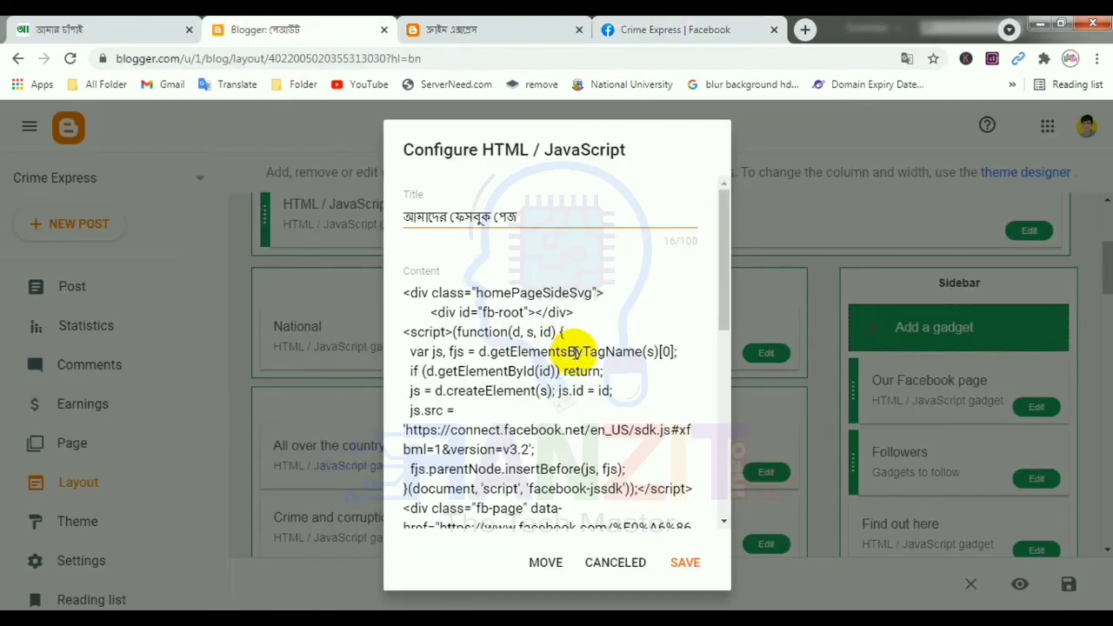
{"action": "scroll", "coordinate": [581, 437], "scroll_direction": "down", "scroll_amount": 1}
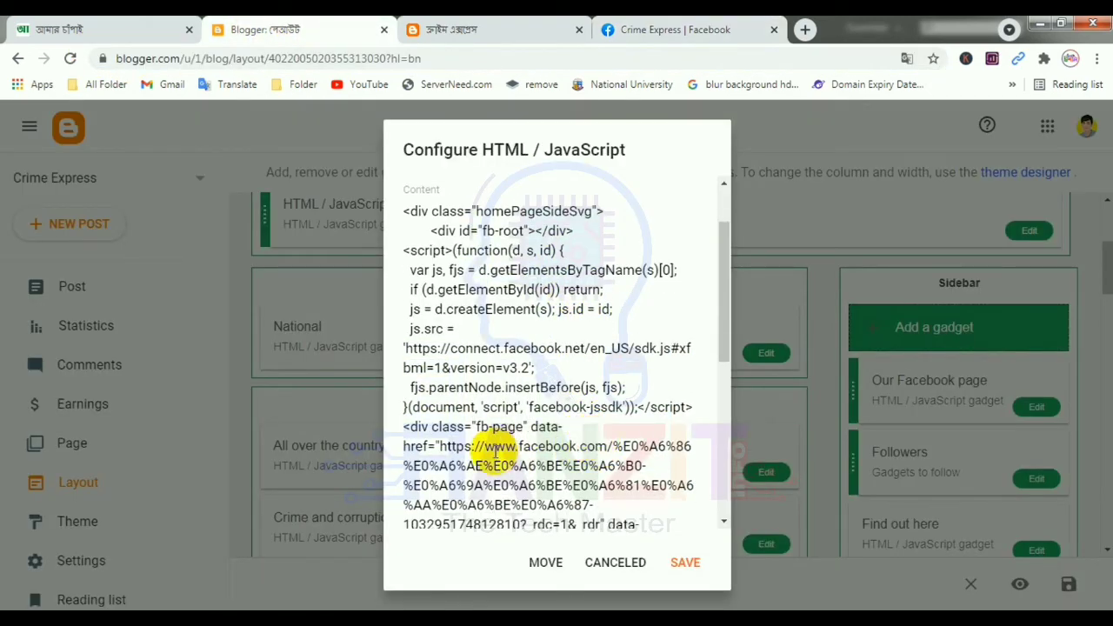
{"action": "scroll", "coordinate": [508, 448], "scroll_direction": "down", "scroll_amount": 1}
{"action": "left_click_drag", "start_coordinate": [439, 365], "coordinate": [602, 442]}
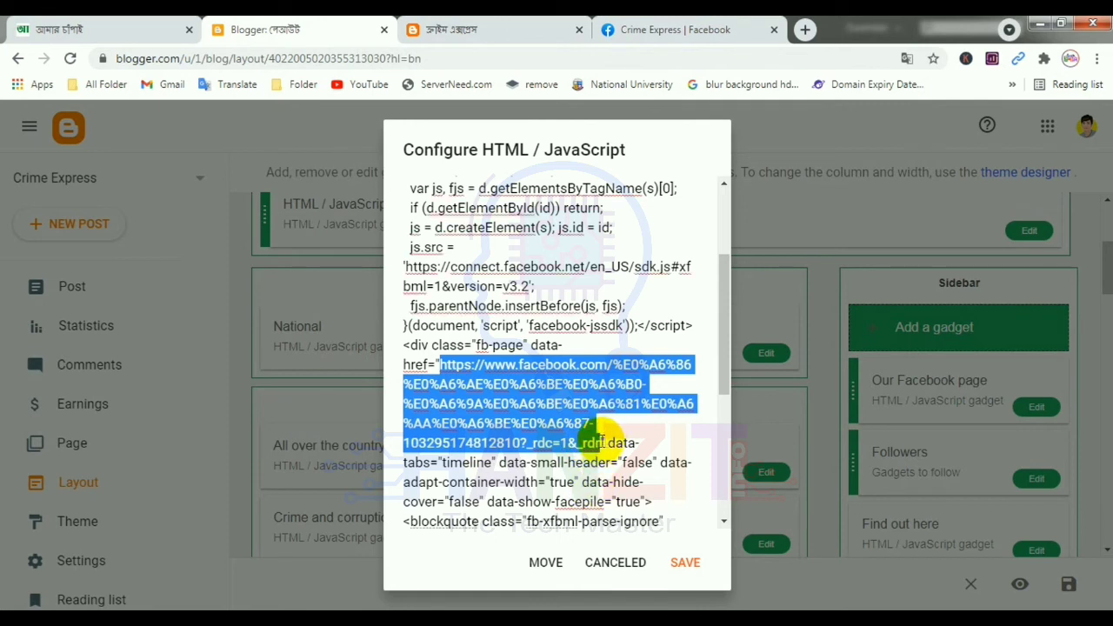
{"action": "key", "text": "BackSpace"}
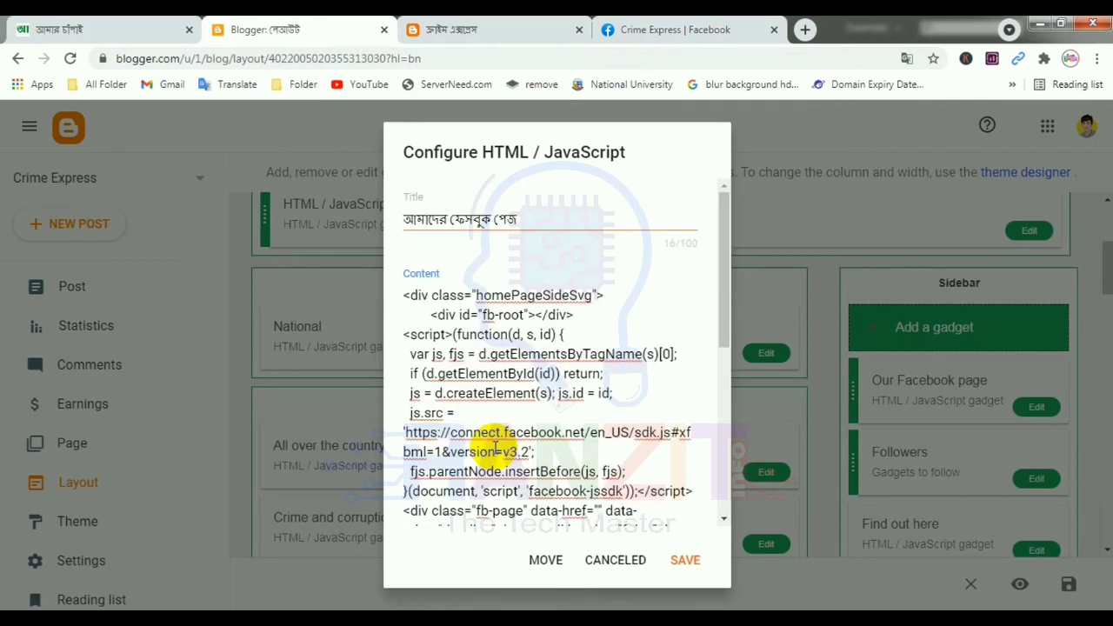
{"action": "key", "text": "ctrl+v"}
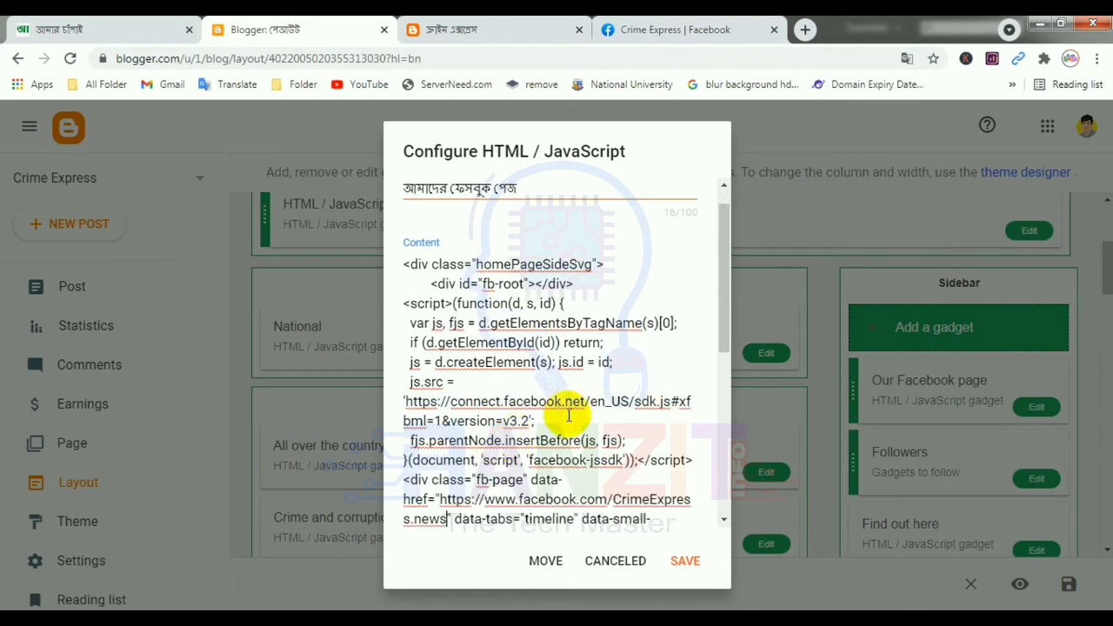
{"action": "scroll", "coordinate": [626, 410], "scroll_direction": "down", "scroll_amount": 2}
{"action": "scroll", "coordinate": [626, 411], "scroll_direction": "down", "scroll_amount": 1}
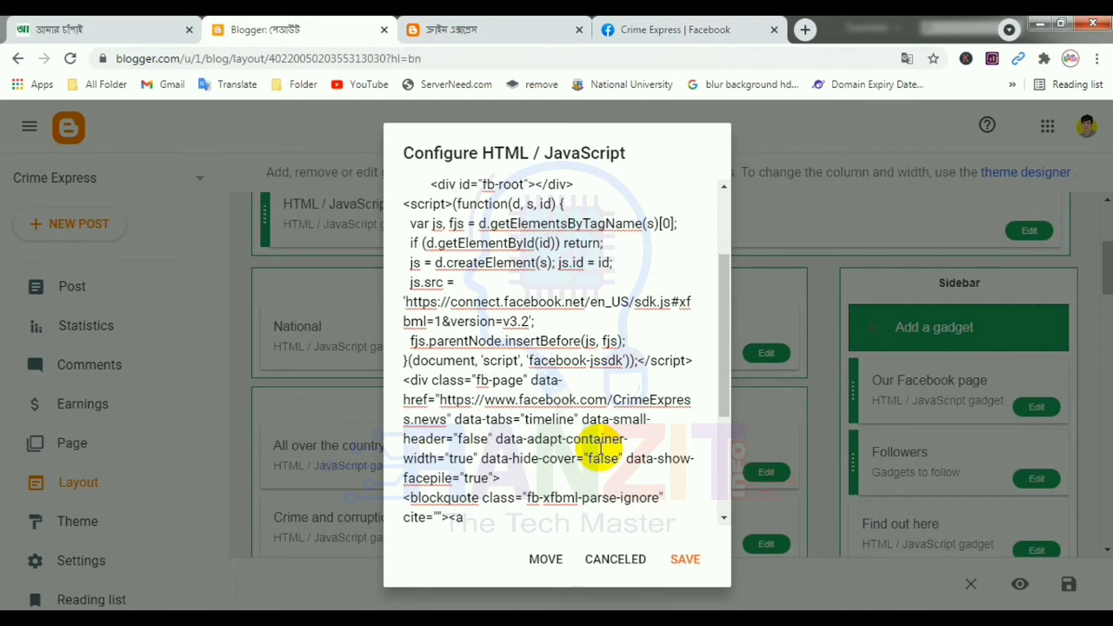
{"action": "key", "text": "ctrl+v"}
{"action": "scroll", "coordinate": [600, 448], "scroll_direction": "down", "scroll_amount": 3}
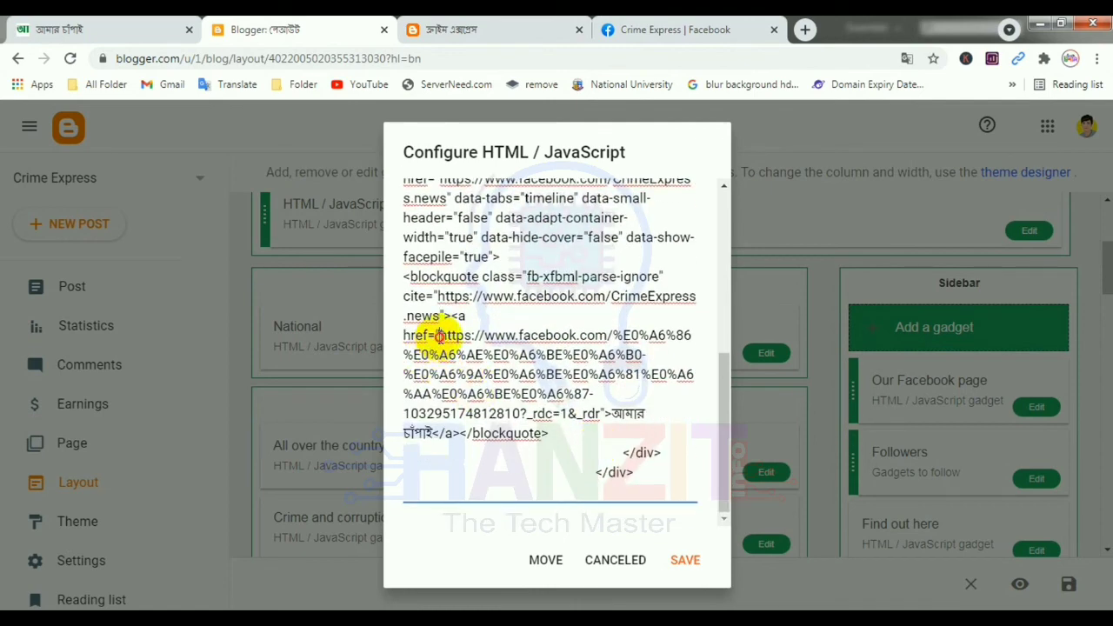
{"action": "left_click_drag", "start_coordinate": [439, 335], "coordinate": [598, 412]}
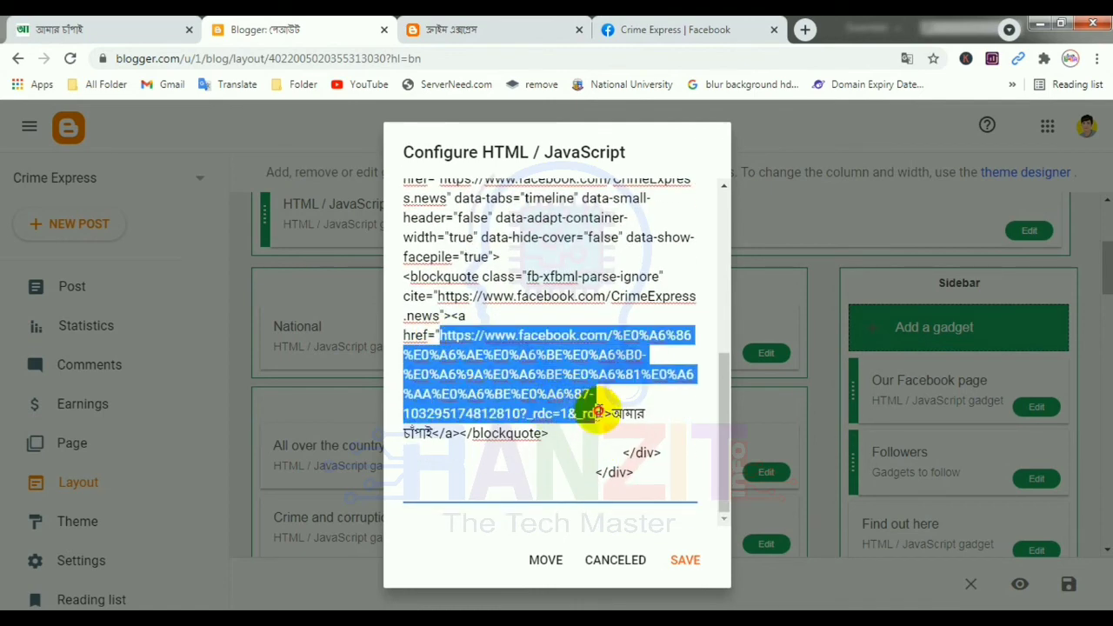
{"action": "key", "text": "BackSpace"}
{"action": "key", "text": "ctrl+v"}
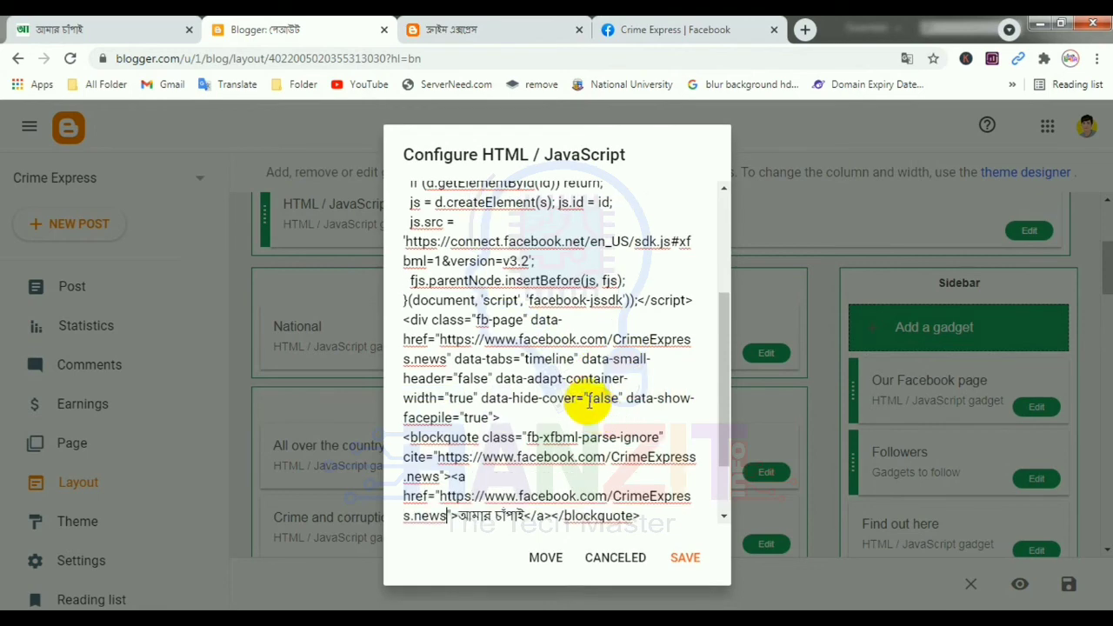
- Replace the blockquote's link text with the page name Crime Express copied from the Facebook page, and save the gadget
{"action": "scroll", "coordinate": [579, 397], "scroll_direction": "down", "scroll_amount": 2}
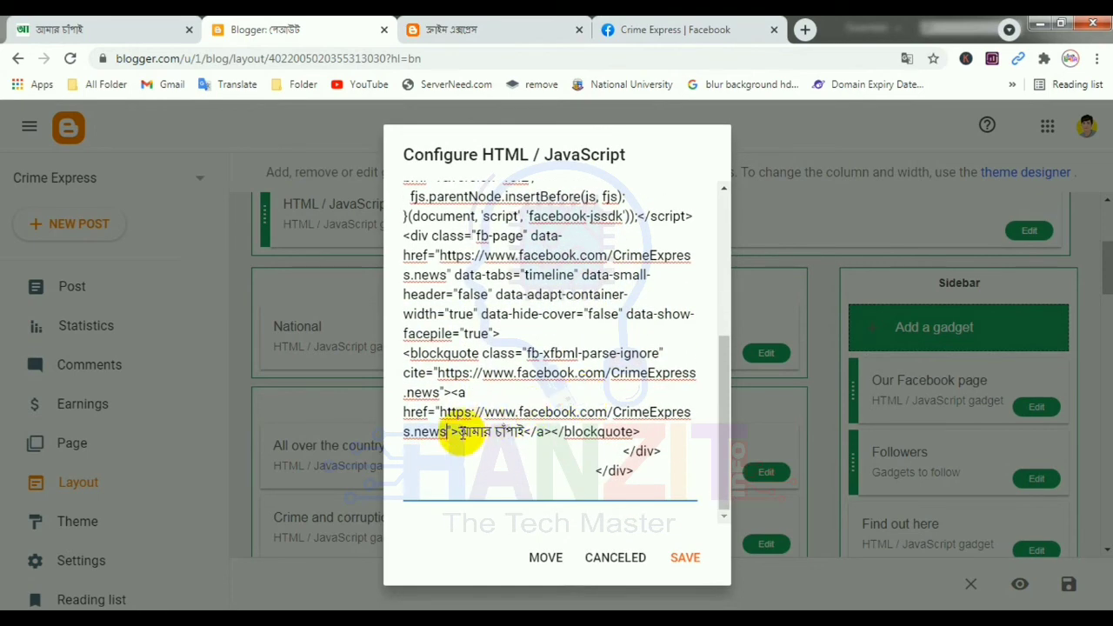
{"action": "left_click_drag", "start_coordinate": [459, 432], "coordinate": [525, 437]}
{"action": "left_click", "coordinate": [691, 30]}
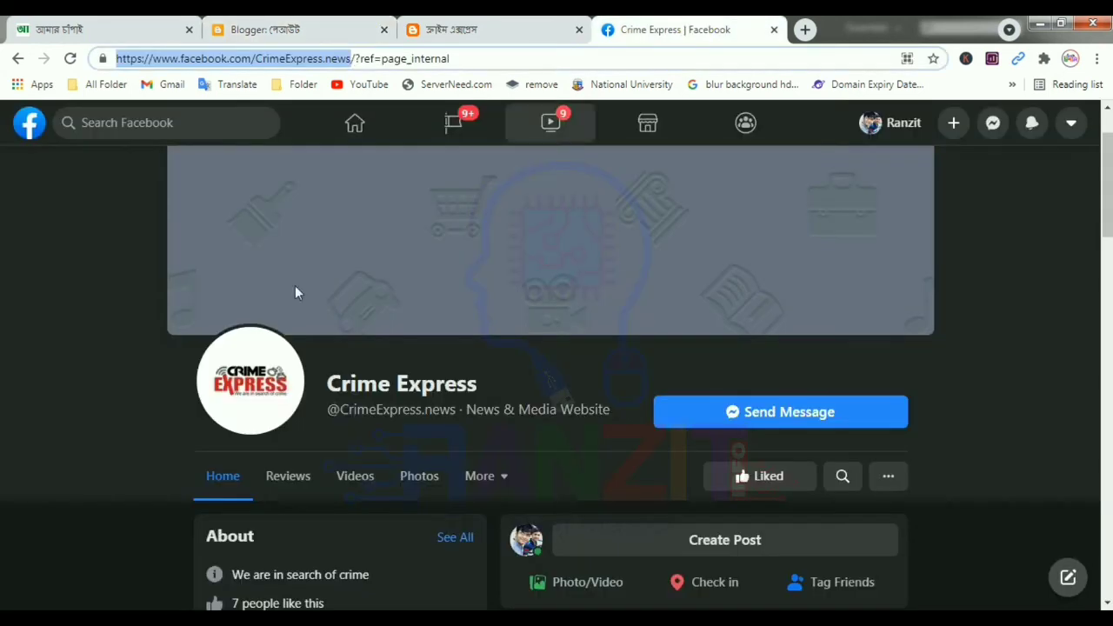
{"action": "left_click_drag", "start_coordinate": [329, 385], "coordinate": [477, 386]}
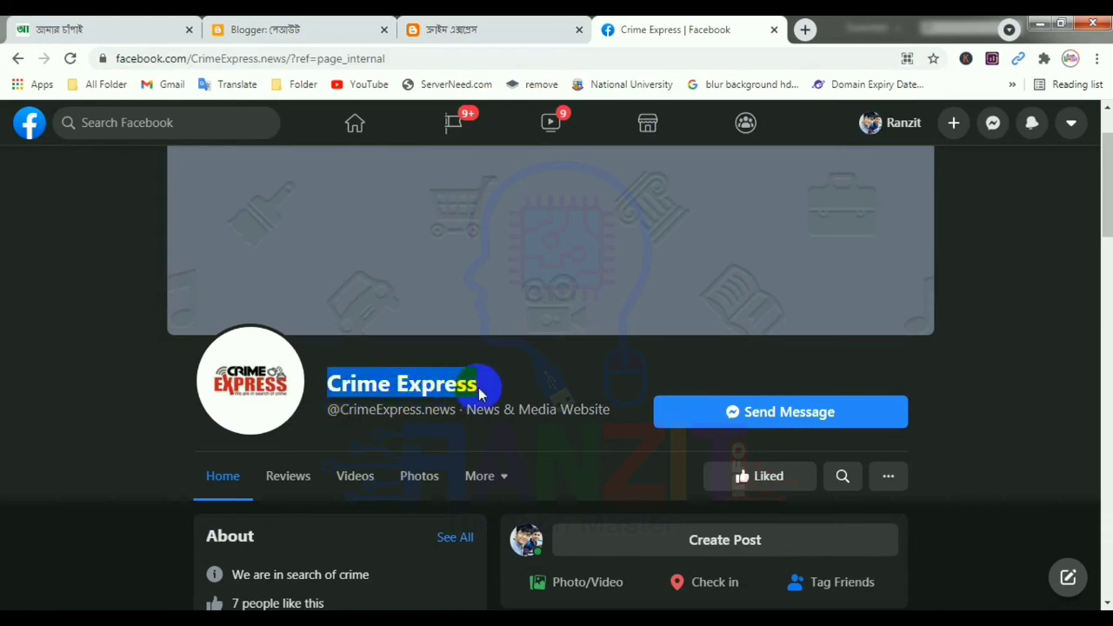
{"action": "key", "text": "ctrl+c"}
{"action": "left_click", "coordinate": [293, 30]}
{"action": "key", "text": "ctrl+v"}
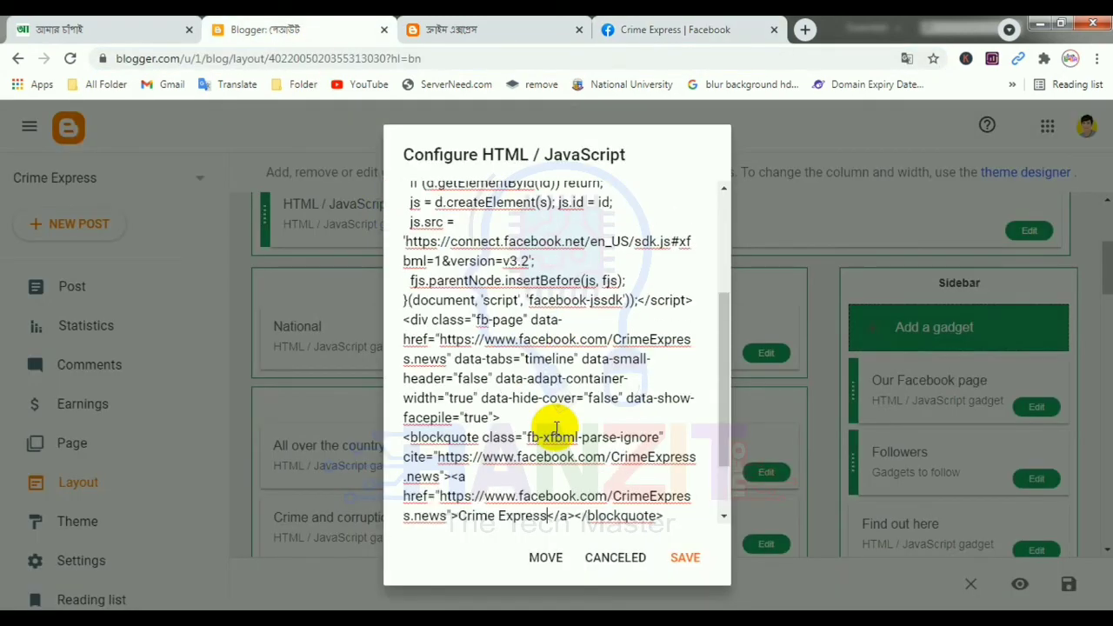
{"action": "scroll", "coordinate": [555, 426], "scroll_direction": "down", "scroll_amount": 2}
{"action": "left_click", "coordinate": [684, 557]}
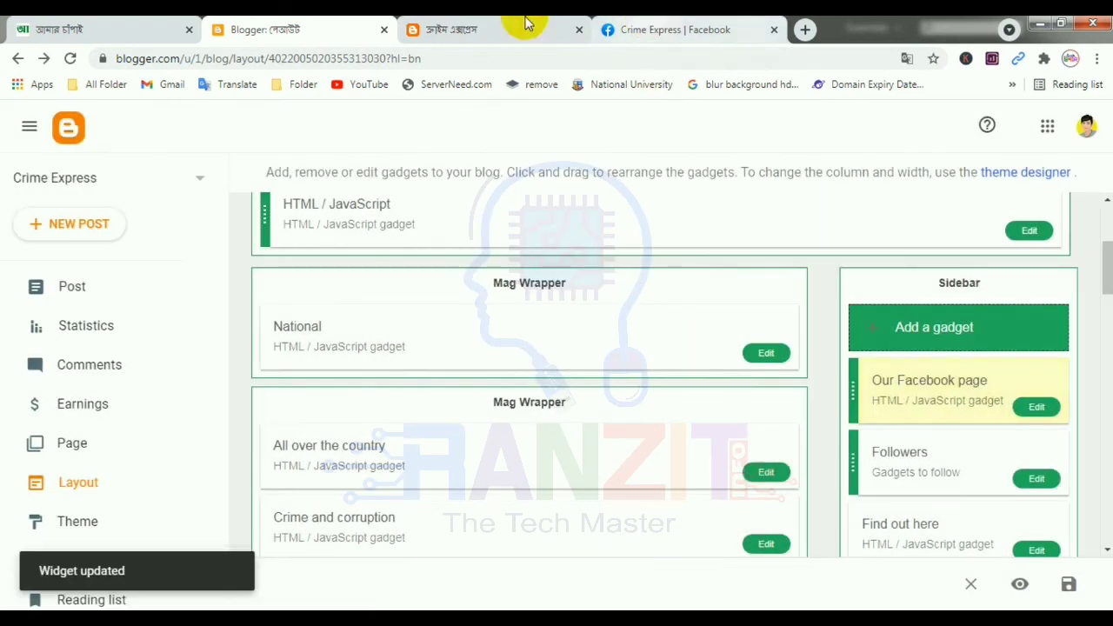
- Reload the live blog and check the sidebar's Facebook page widget and the date line above the logo
{"action": "left_click", "coordinate": [524, 23]}
{"action": "left_click", "coordinate": [70, 59]}
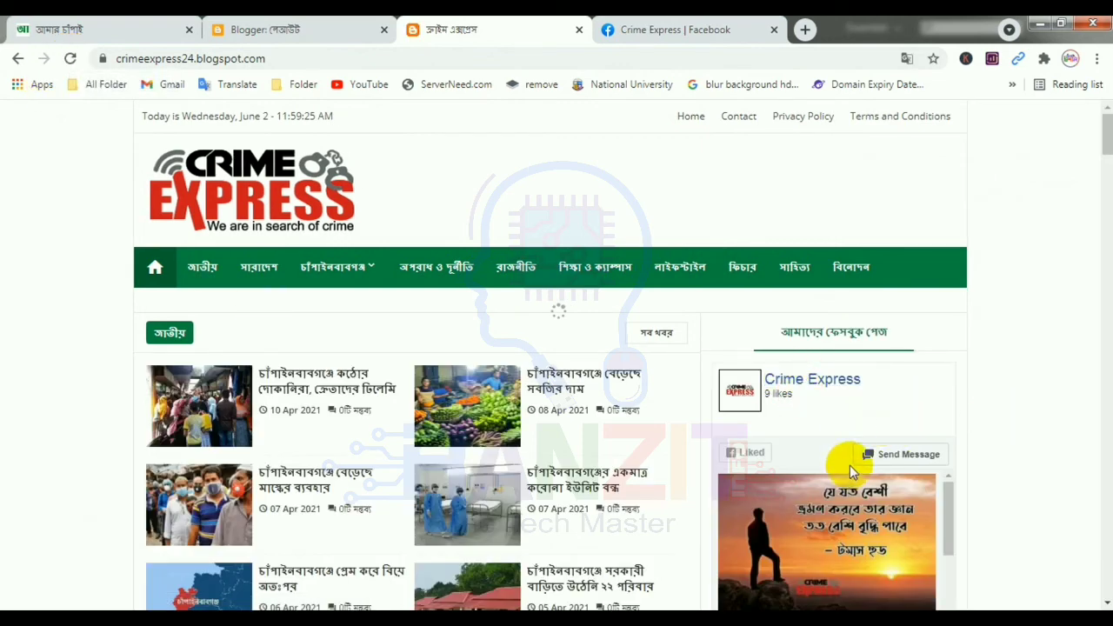
{"action": "scroll", "coordinate": [849, 470], "scroll_direction": "down", "scroll_amount": 1}
{"action": "scroll", "coordinate": [834, 454], "scroll_direction": "down", "scroll_amount": 1}
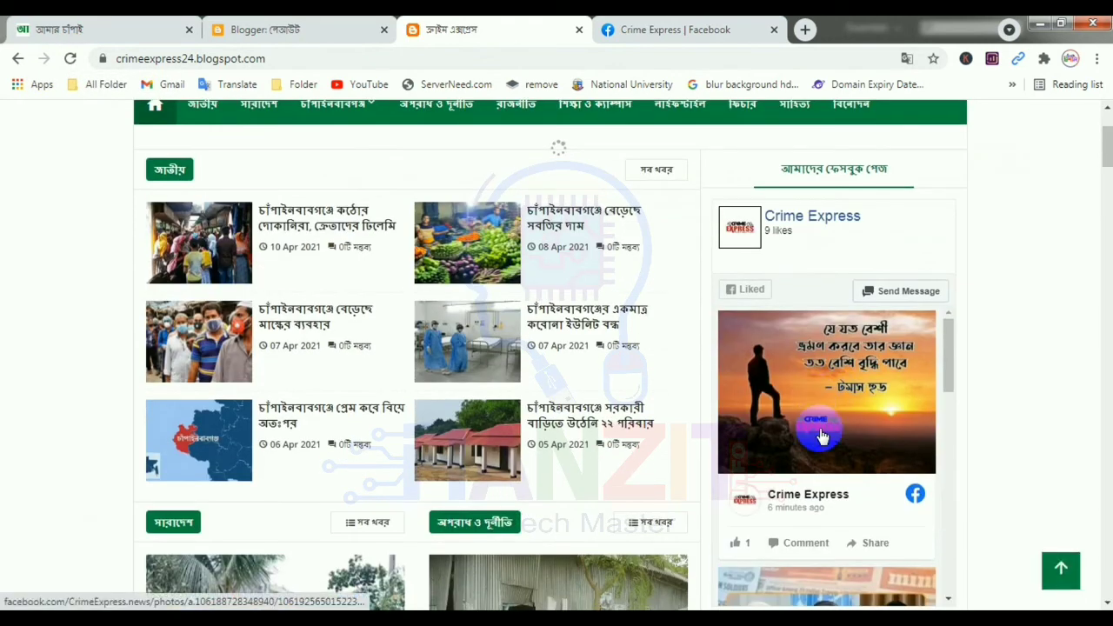
{"action": "scroll", "coordinate": [472, 390], "scroll_direction": "up", "scroll_amount": 2}
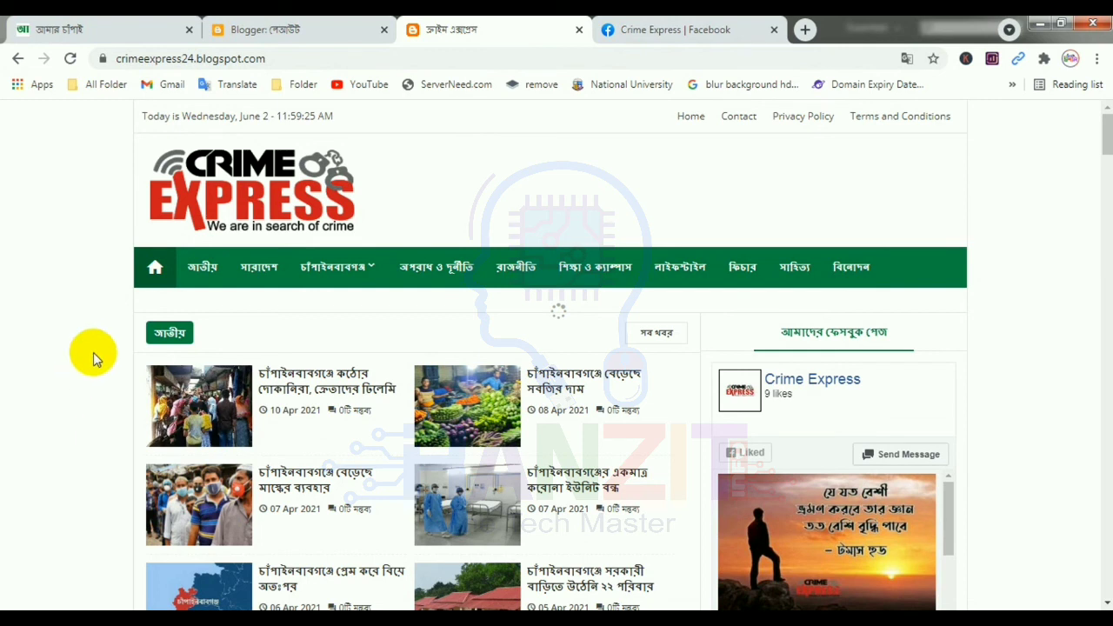
{"action": "left_click_drag", "start_coordinate": [142, 112], "coordinate": [348, 116]}
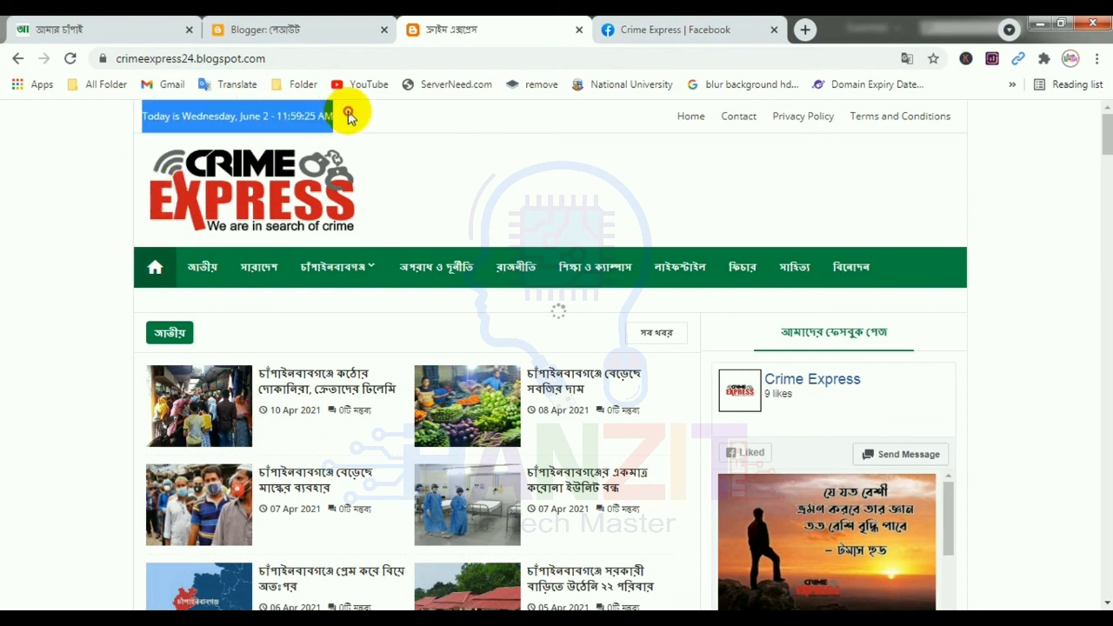
{"action": "left_click", "coordinate": [348, 115]}
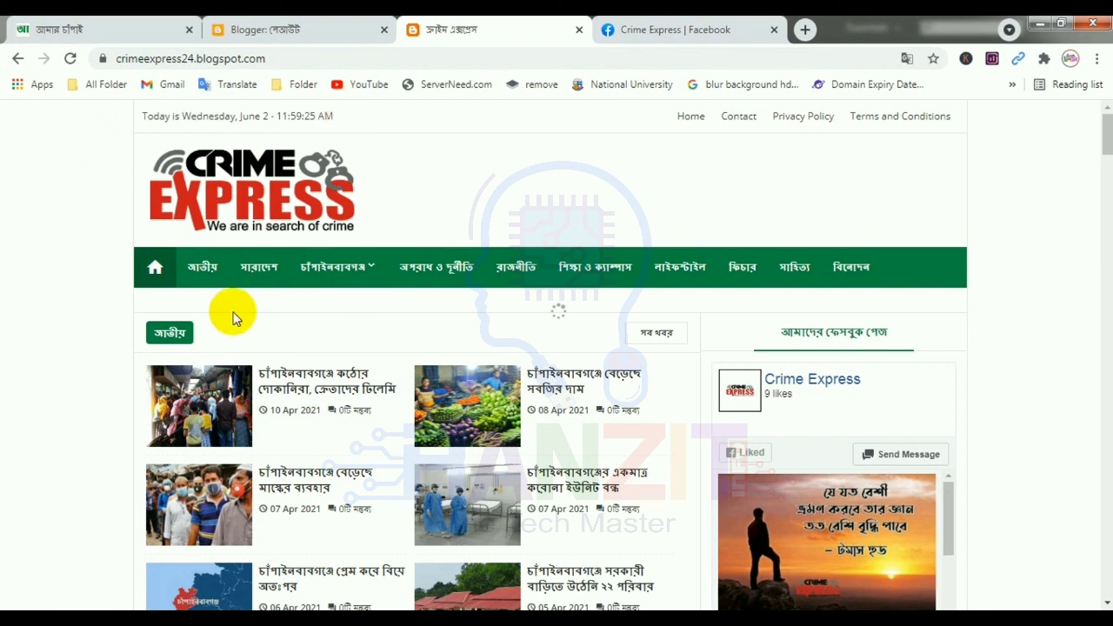